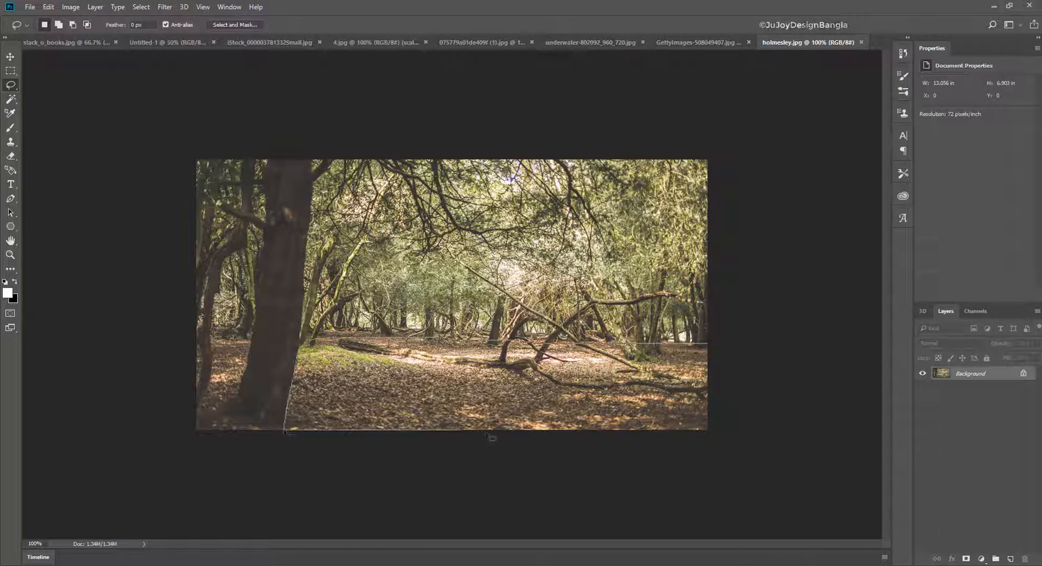
- Lasso the leafy forest floor in holmesley.jpg and bring it into the Untitled-1 document
mouse_move(487, 434)
mouse_down()
mouse_move(706, 369)
mouse_move(445, 342)
mouse_up()
key(v)
mouse_move(353, 354)
mouse_down()
mouse_move(285, 354)
mouse_move(147, 46)
mouse_move(230, 364)
mouse_move(185, 386)
mouse_move(185, 371)
mouse_up()
- Enlarge the forest floor to about 355% so it spans the full canvas width along the lower edge
key(ctrl+t)
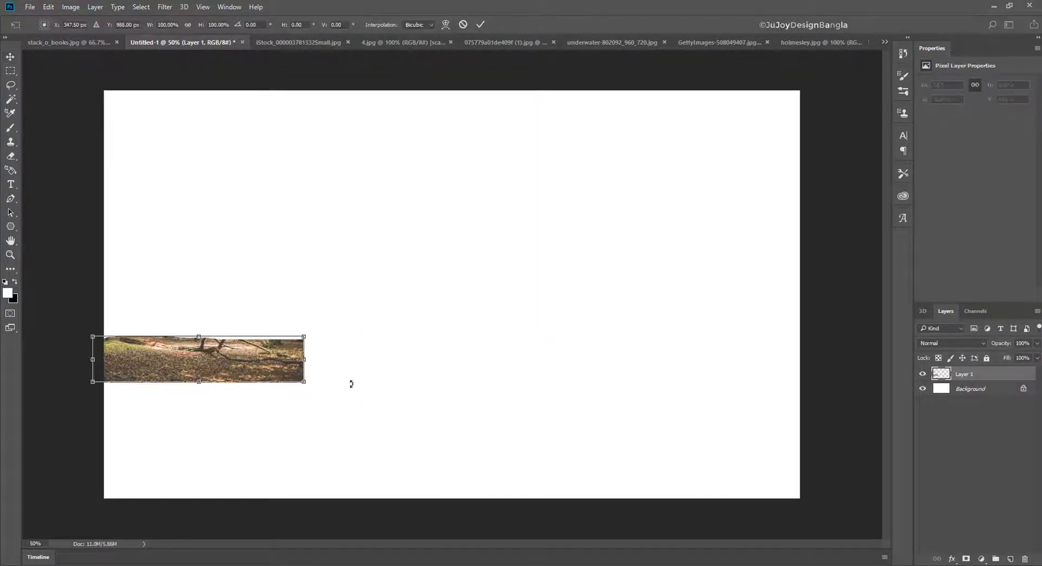
key(ctrl+minus)
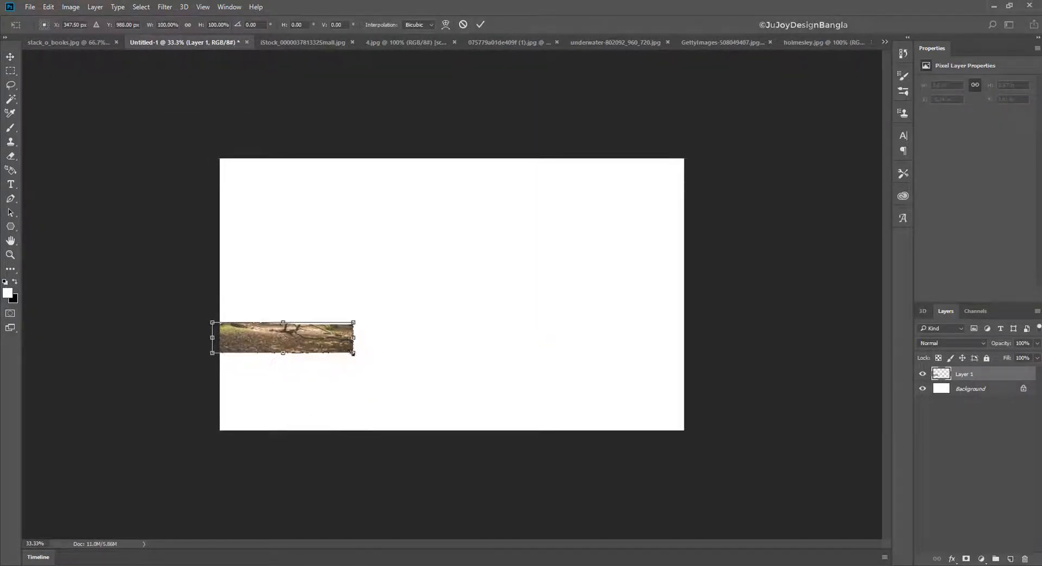
drag(353, 353, 709, 430)
drag(349, 357, 328, 371)
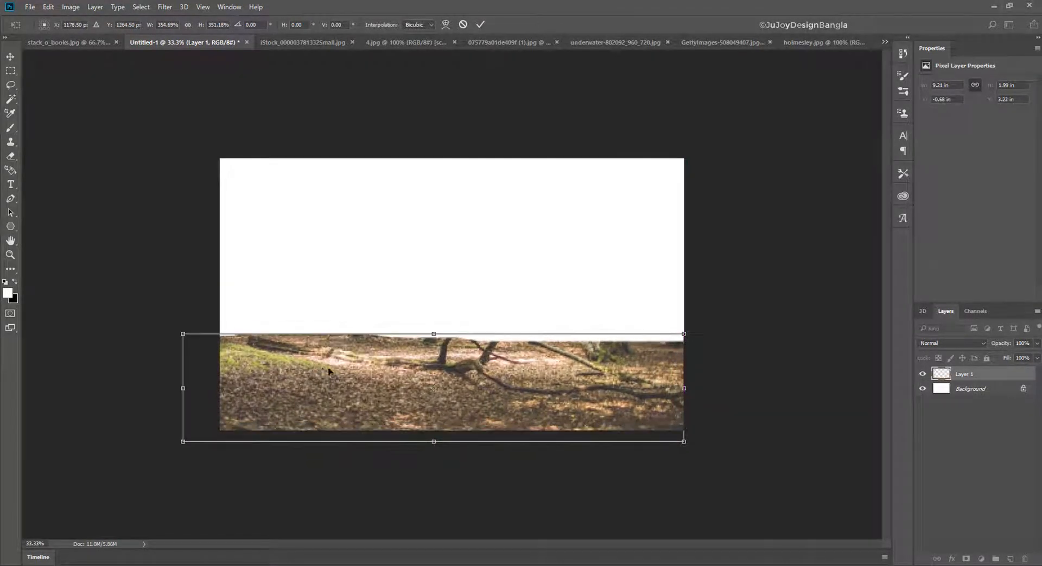
key(Return)
- Fade the forest floor's upper edge with a soft 150 px Eraser at 100% flow
key(ctrl+plus)
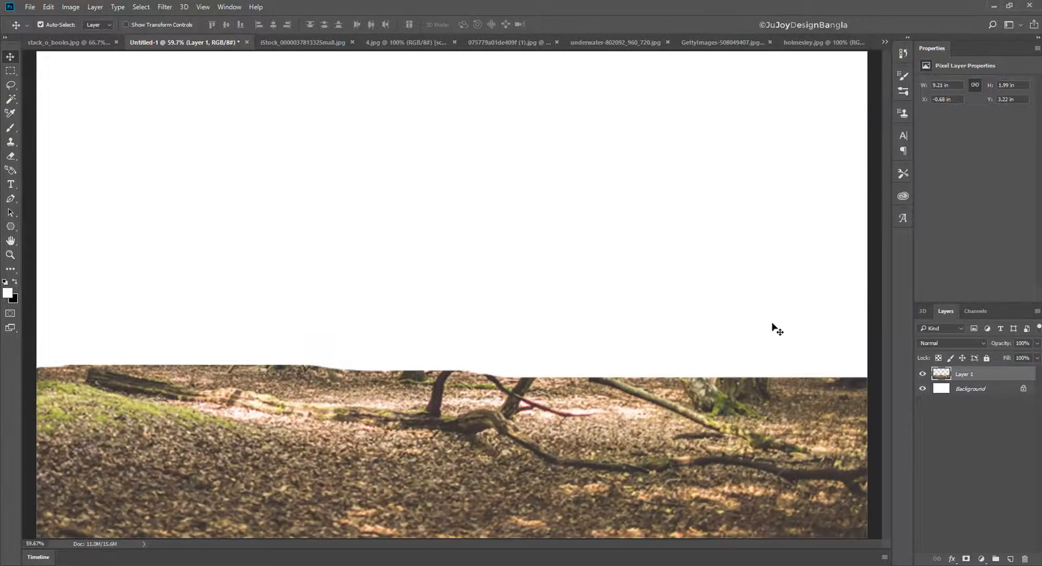
key(ctrl+minus)
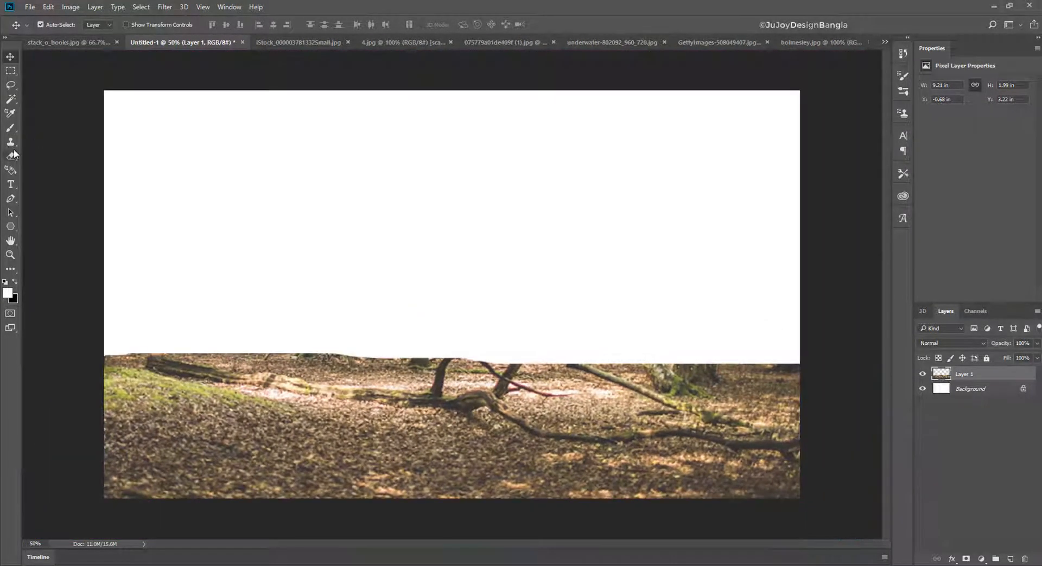
click(11, 155)
drag(89, 337, 307, 311)
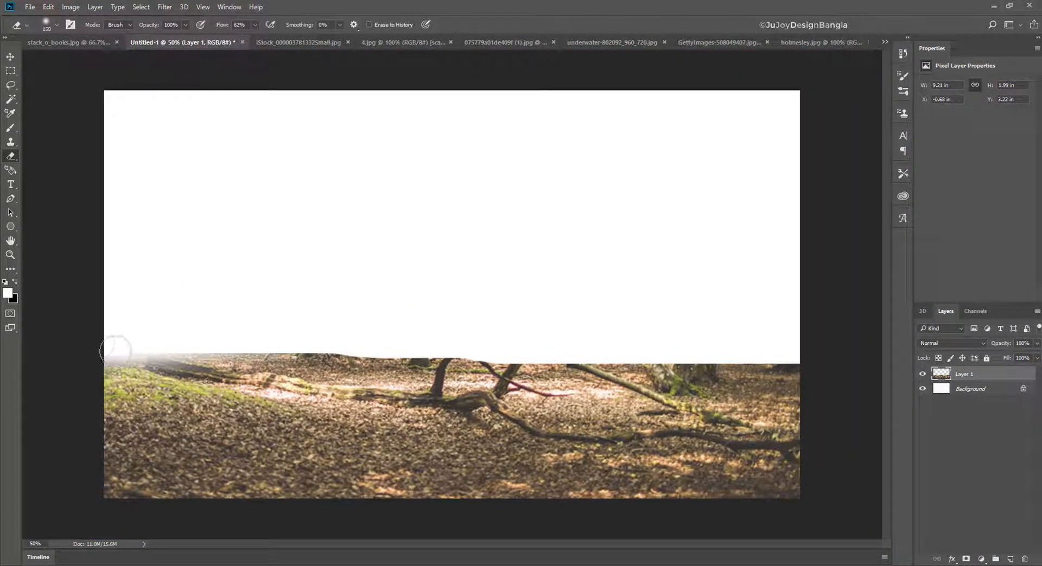
drag(115, 351, 223, 344)
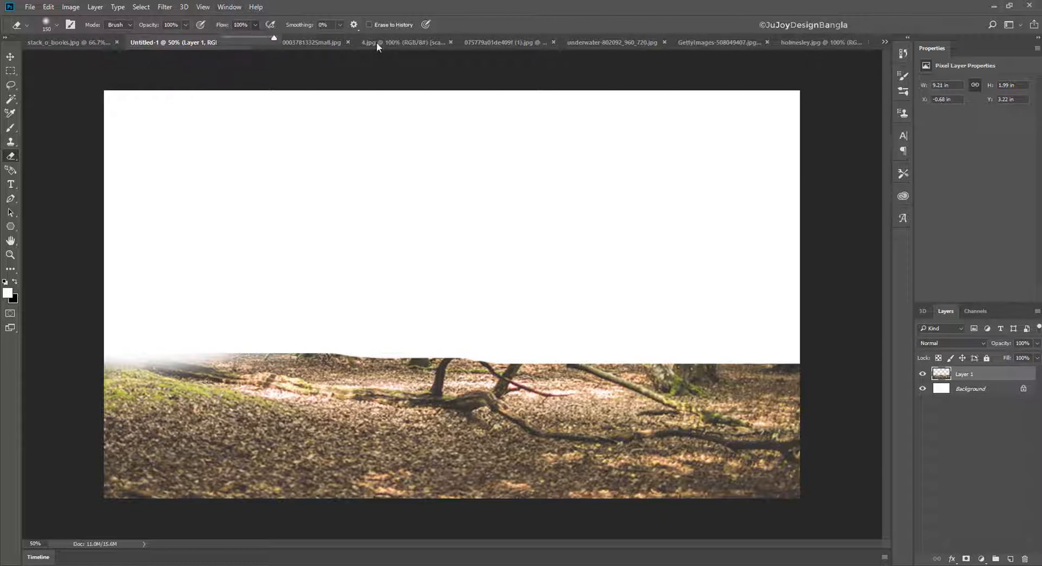
mouse_move(112, 344)
mouse_down()
mouse_move(562, 348)
mouse_move(263, 361)
mouse_move(817, 356)
mouse_move(495, 365)
mouse_move(183, 355)
mouse_move(574, 419)
mouse_move(424, 362)
mouse_move(792, 362)
mouse_move(459, 365)
mouse_up()
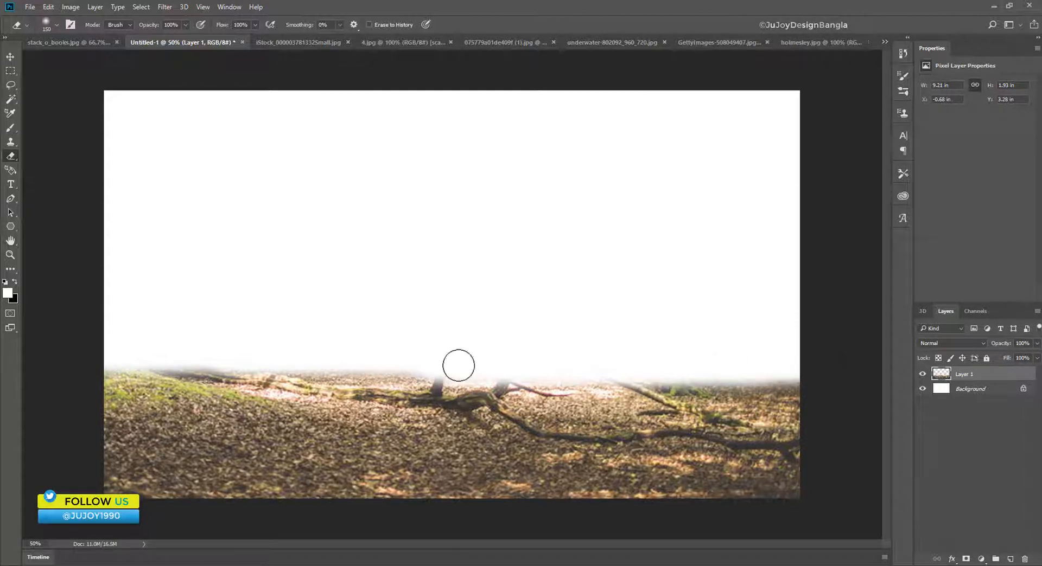
- Select the lower part of the underwater-802092_960_720.jpg image with a rectangular marquee and bring it into Untitled-1
click(703, 43)
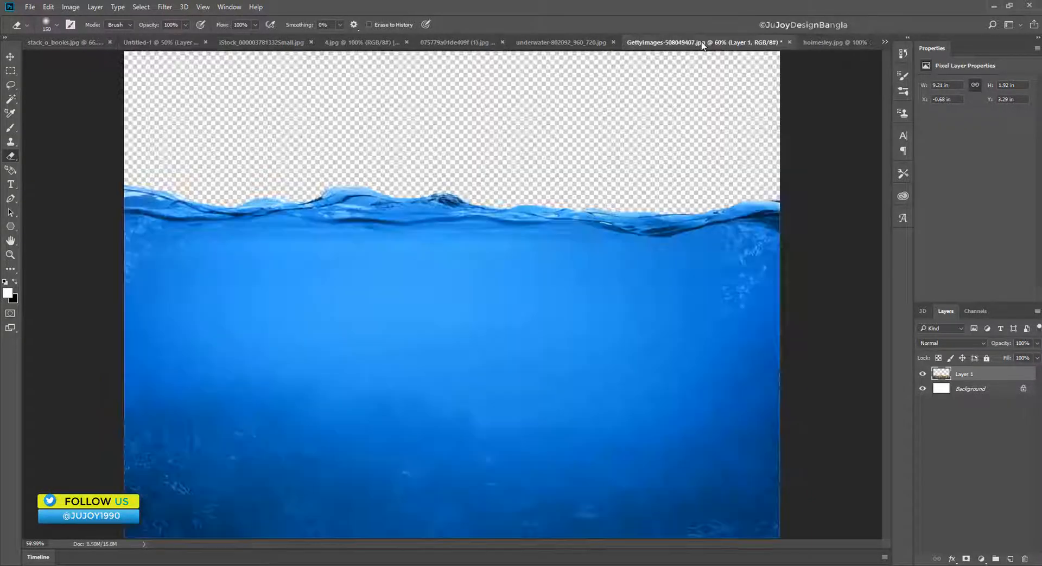
click(559, 43)
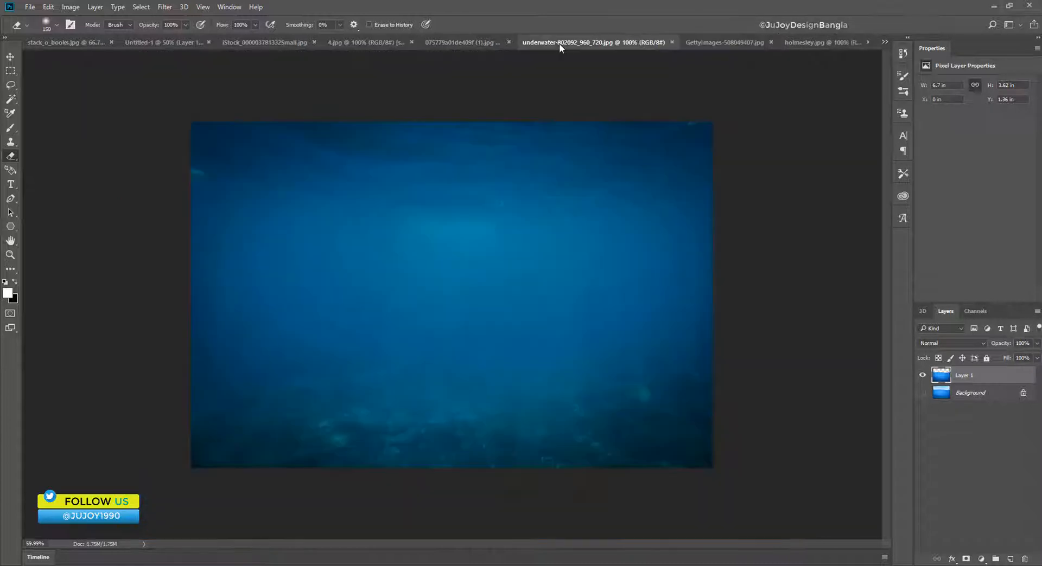
click(12, 72)
drag(767, 512, 121, 273)
key(v)
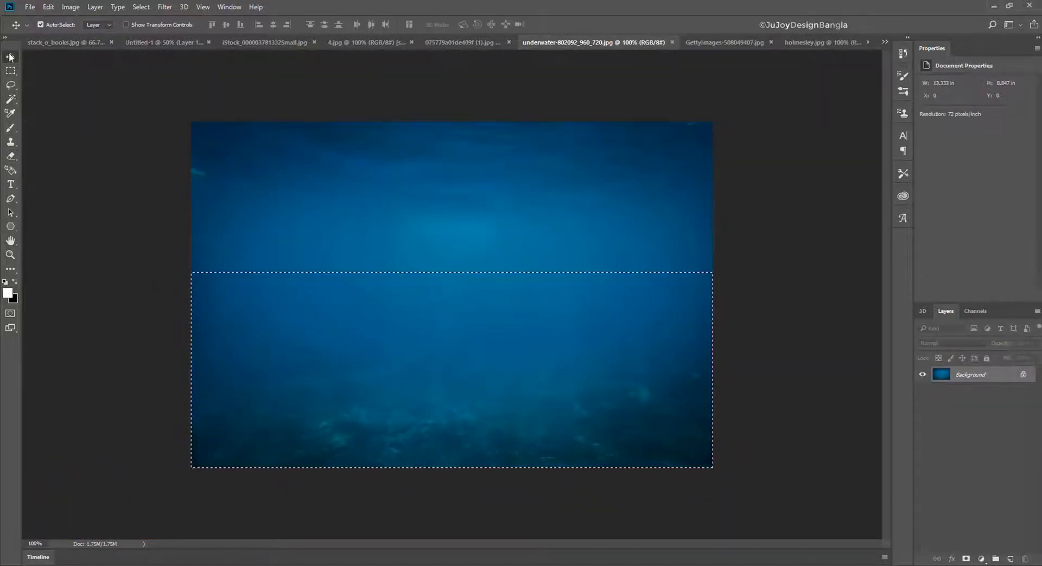
drag(304, 331, 236, 398)
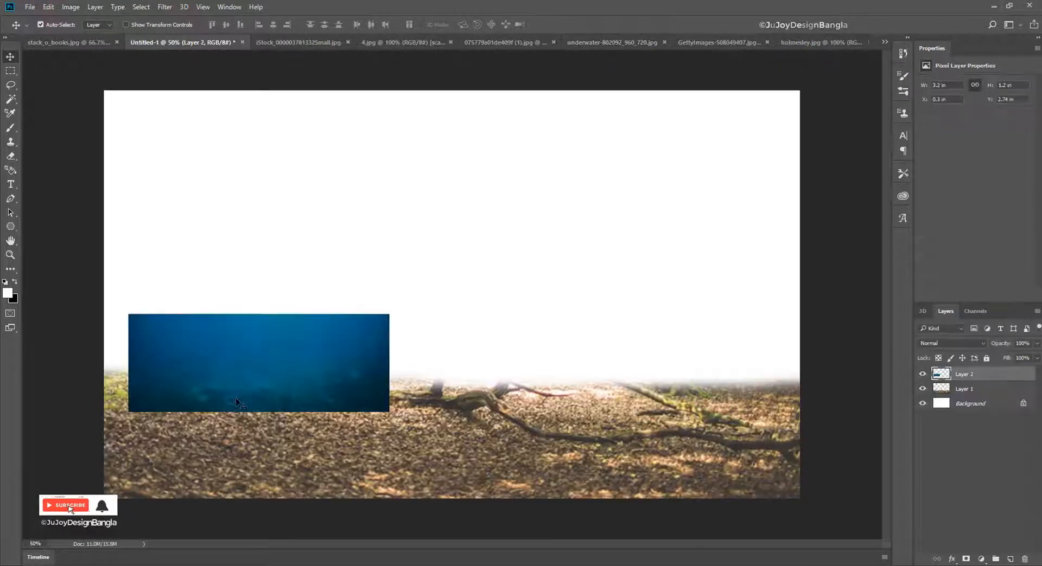
- Scale the underwater piece to cover the lower canvas from edge to edge, and set its opacity to 74%
mouse_move(269, 363)
mouse_down()
mouse_move(252, 322)
mouse_move(241, 344)
mouse_move(247, 370)
mouse_move(250, 357)
mouse_up()
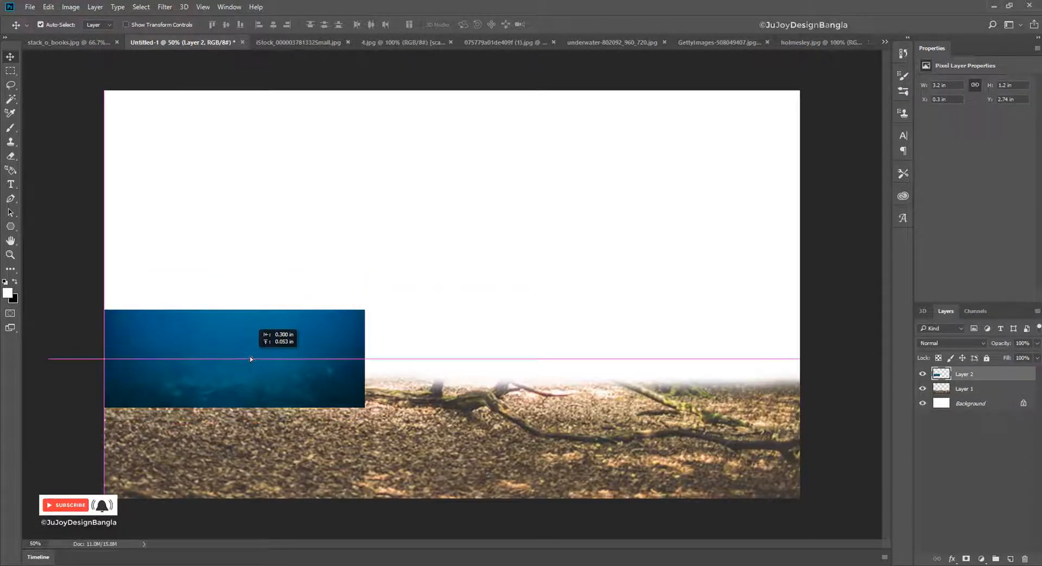
key(ctrl+t)
drag(366, 408, 811, 516)
key(Return)
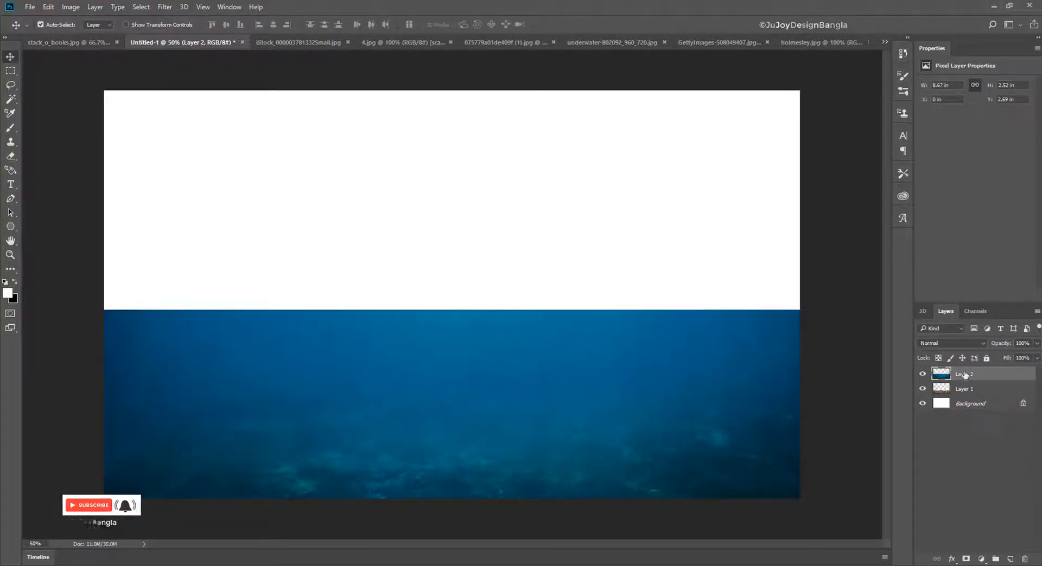
drag(1000, 344, 986, 345)
- Erase the upper part of the forest floor on Layer 1 with a soft 700 px Eraser at 47% flow
click(996, 390)
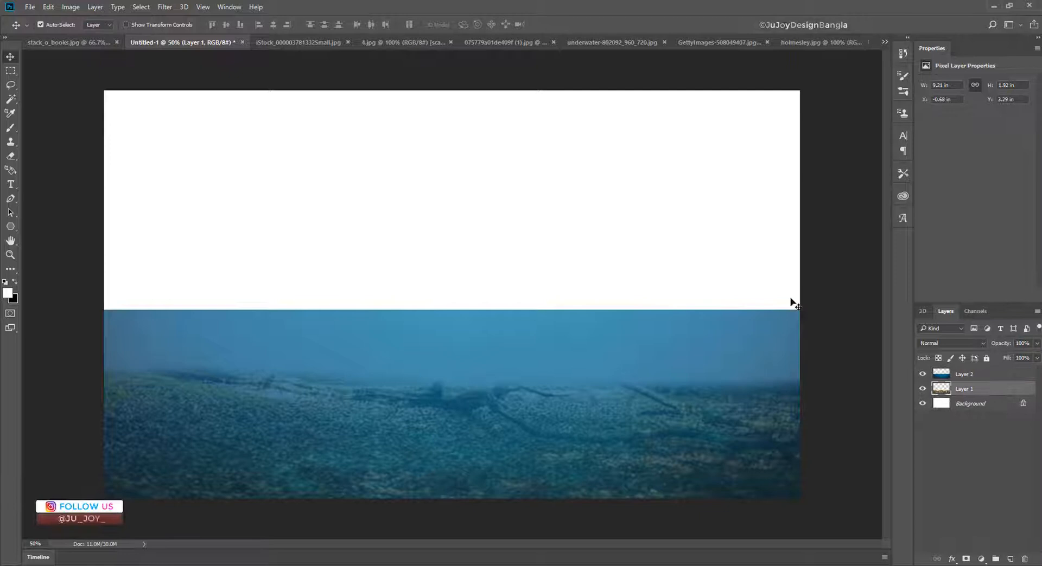
click(10, 156)
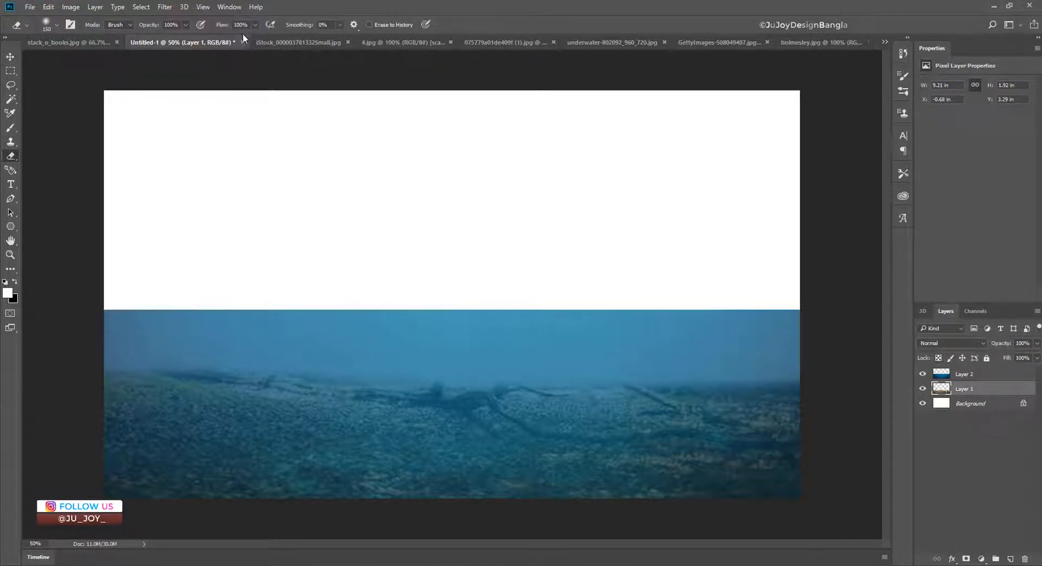
click(386, 1)
key(bracketright)
key(bracketright)
key(bracketright)
key(bracketright)
key(bracketright)
key(bracketright)
key(bracketright)
mouse_move(107, 384)
mouse_down()
mouse_move(837, 372)
mouse_move(305, 342)
mouse_move(768, 372)
mouse_move(725, 383)
mouse_move(122, 345)
mouse_up()
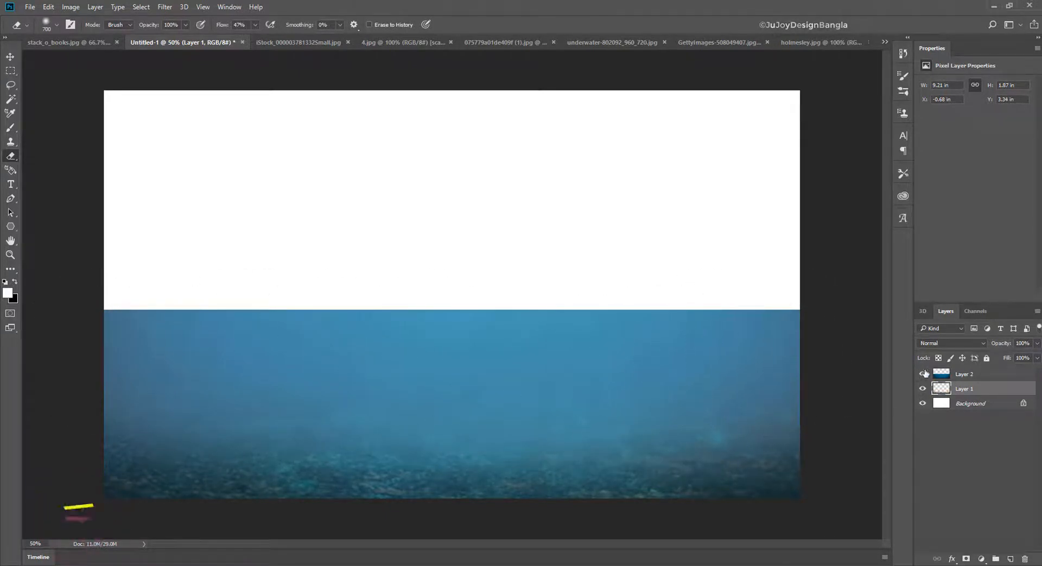
click(923, 390)
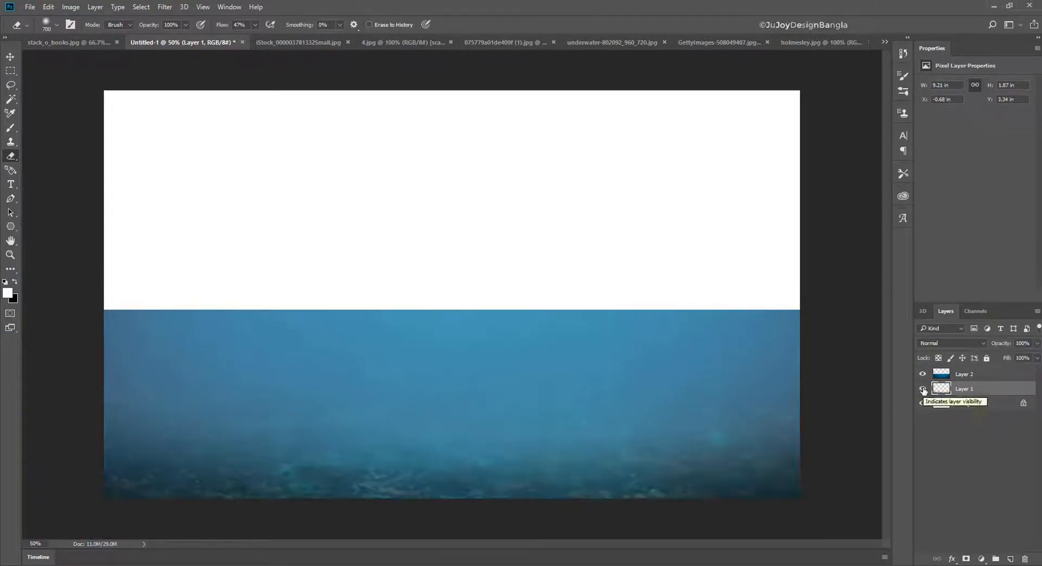
- Soften the upper edge of the underwater layer across the whole canvas with a smaller Eraser
click(966, 374)
key(bracketleft)
key(bracketleft)
key(bracketleft)
key(bracketleft)
key(bracketleft)
key(bracketleft)
key(bracketleft)
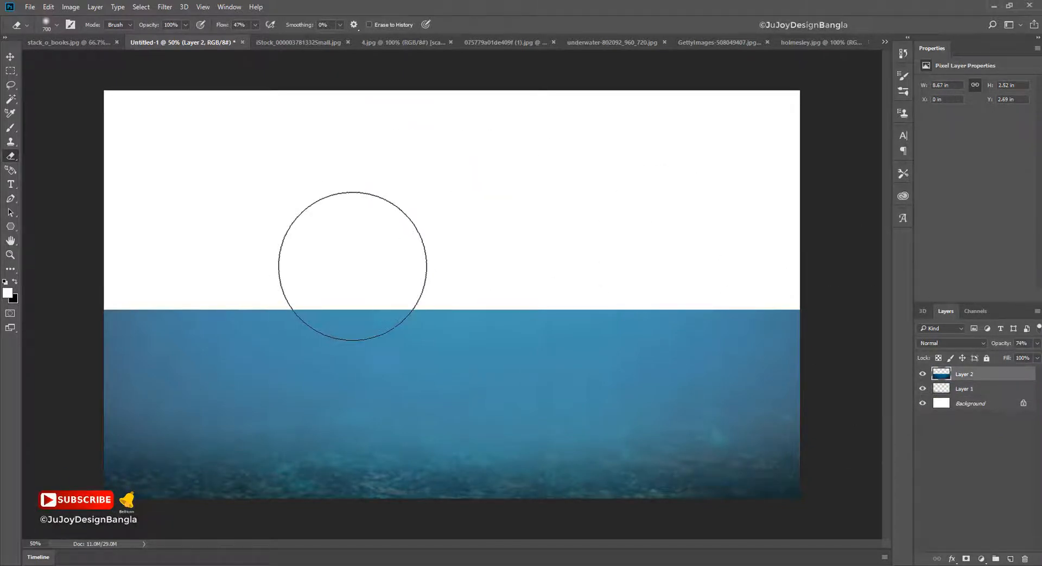
key(bracketleft)
key(bracketleft)
key(bracketleft)
mouse_move(101, 302)
mouse_down()
mouse_move(257, 309)
mouse_move(154, 307)
mouse_move(217, 313)
mouse_move(213, 302)
mouse_move(339, 302)
mouse_move(357, 291)
mouse_move(743, 304)
mouse_move(627, 307)
mouse_move(816, 301)
mouse_up()
key(bracketright)
key(bracketright)
key(bracketright)
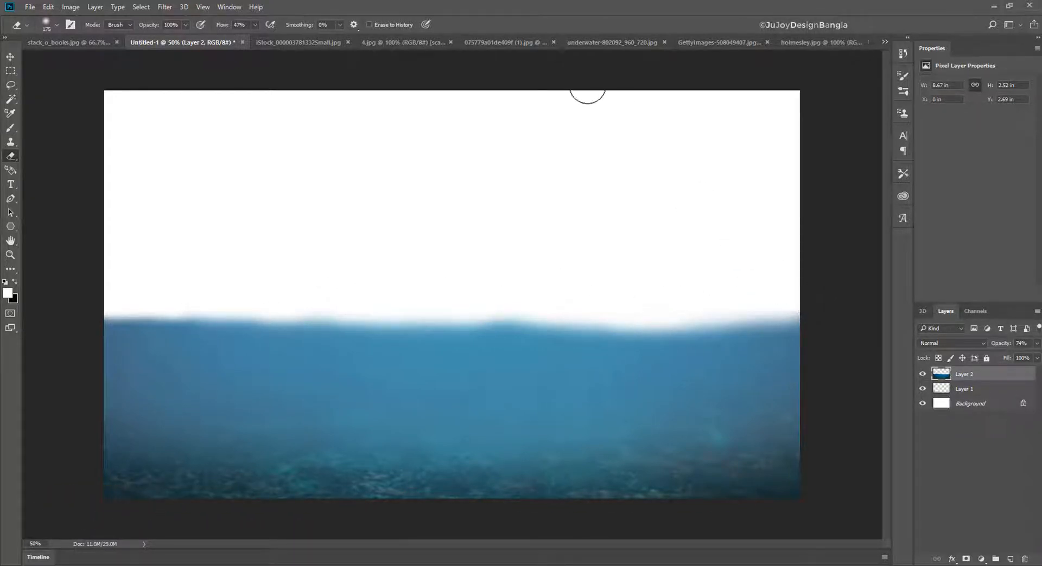
- Select the wave band in the GettyImages water picture with a rectangular marquee and bring it into Untitled-1 at the waterline
click(717, 42)
key(m)
drag(119, 134, 809, 246)
drag(106, 97, 798, 281)
key(v)
drag(233, 225, 242, 330)
- Stretch the wave layer horizontally to 127.36% so it spans the full canvas width
key(ctrl+t)
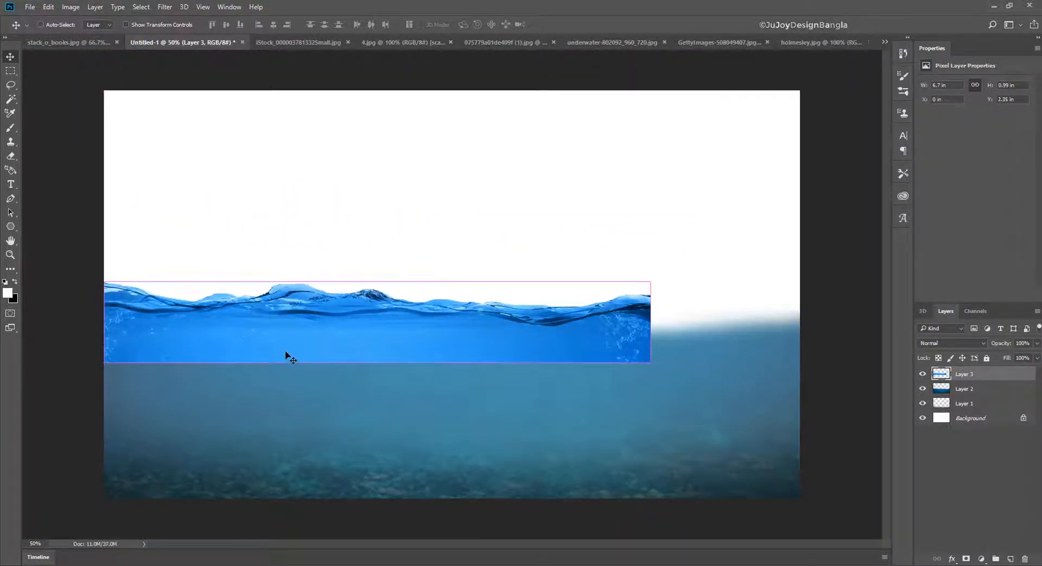
drag(651, 323, 801, 323)
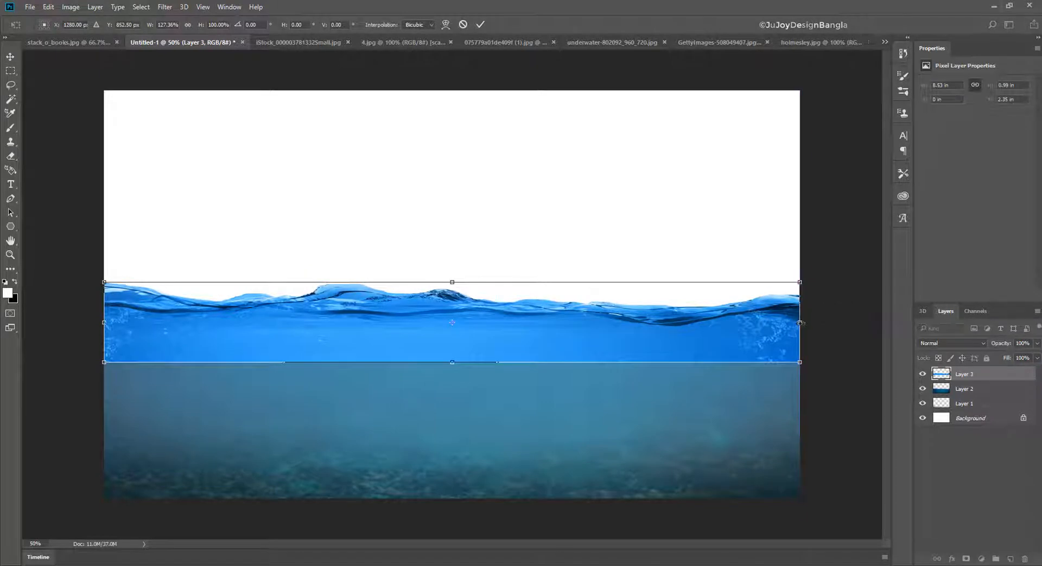
key(Return)
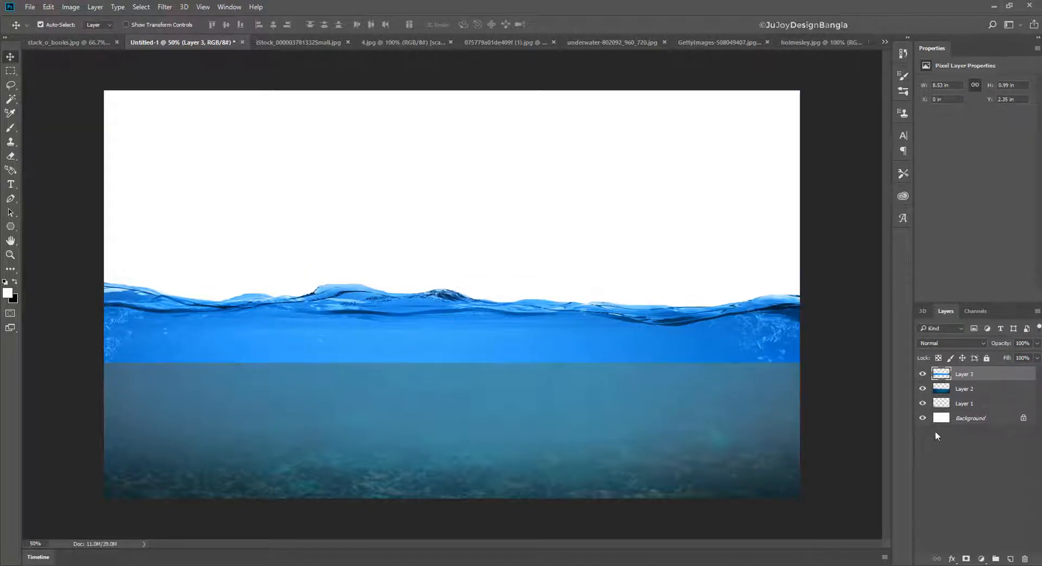
- Fade the wave layer's lower edge with the soft 175 px Eraser and lower the layer to Y 2.5 in
key(e)
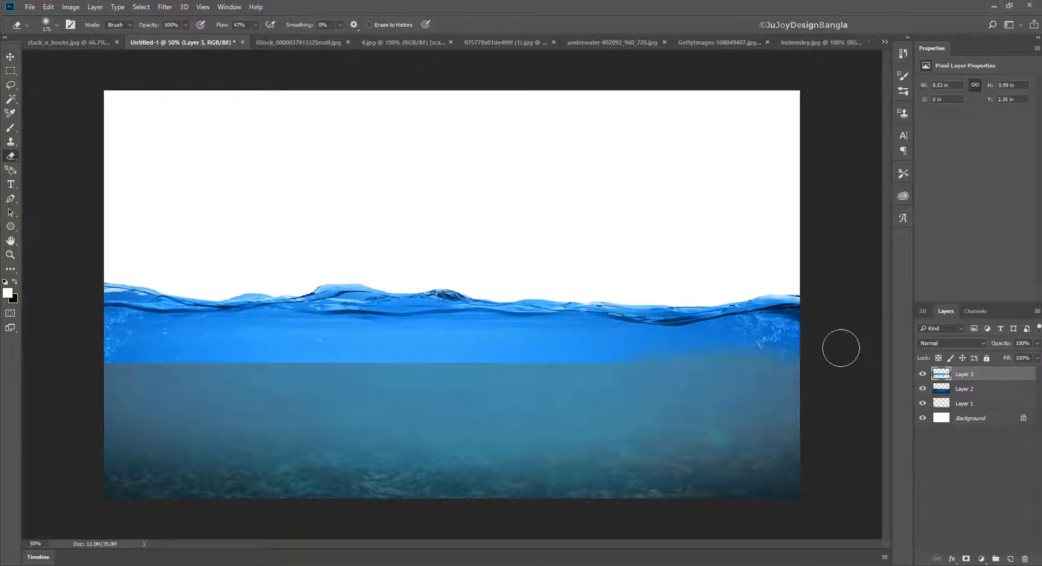
mouse_move(839, 348)
mouse_down()
mouse_move(566, 372)
mouse_move(383, 351)
mouse_move(320, 371)
mouse_move(544, 356)
mouse_move(262, 385)
mouse_move(373, 359)
mouse_move(194, 361)
mouse_move(235, 361)
mouse_move(187, 373)
mouse_move(111, 359)
mouse_up()
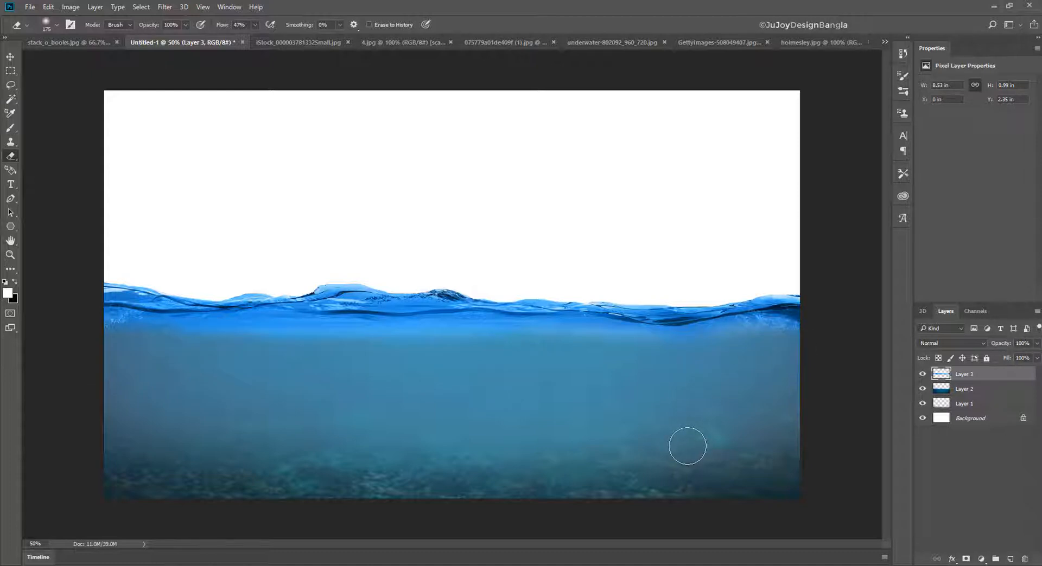
key(ctrl+t)
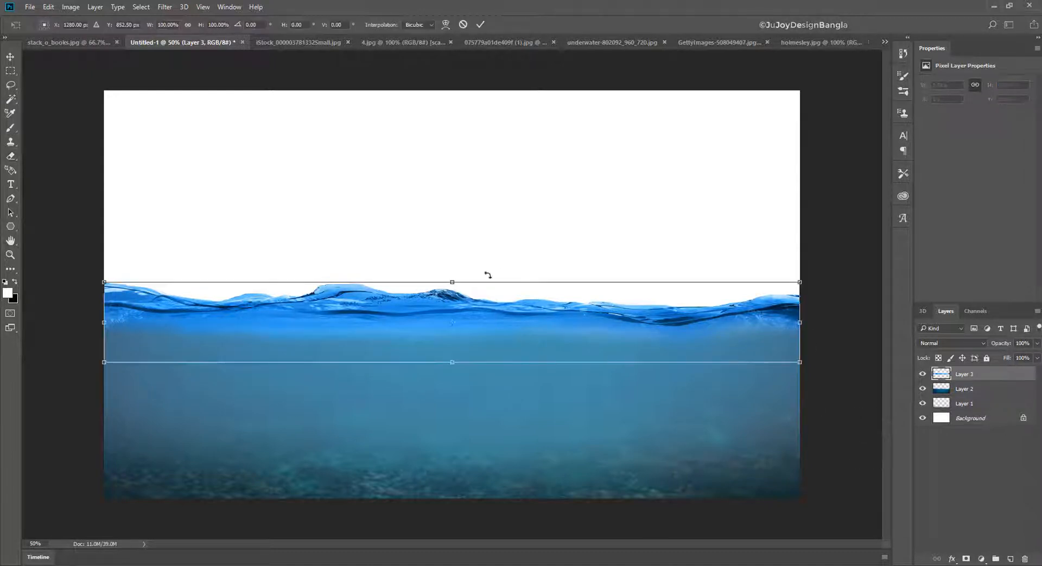
drag(478, 317, 482, 330)
key(Return)
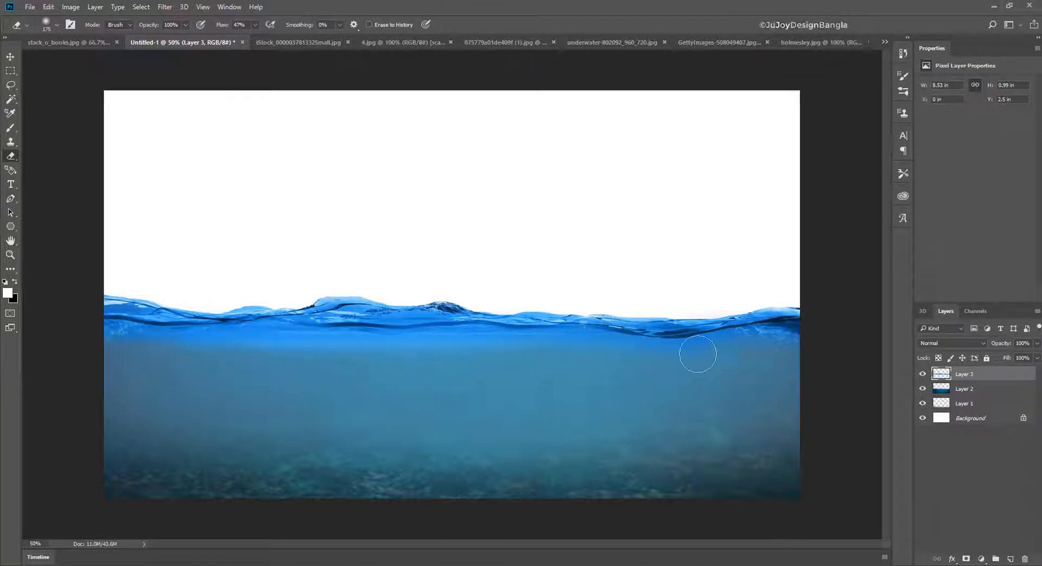
- Set the wave layer's hue to -11 and reduce its saturation, and blend its lower edge with a 125 px Eraser at 55% opacity
click(71, 7)
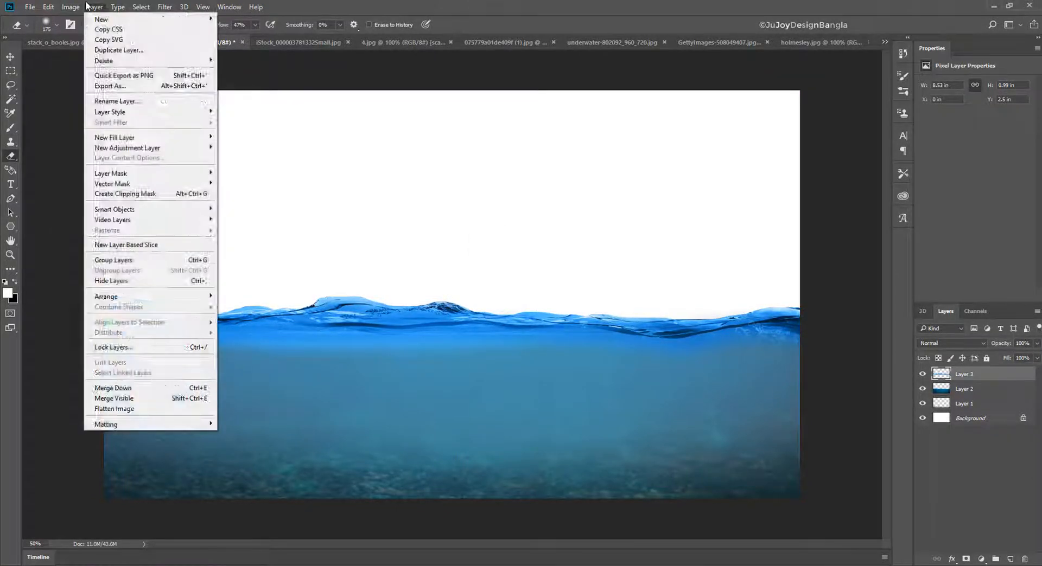
mouse_move(81, 39)
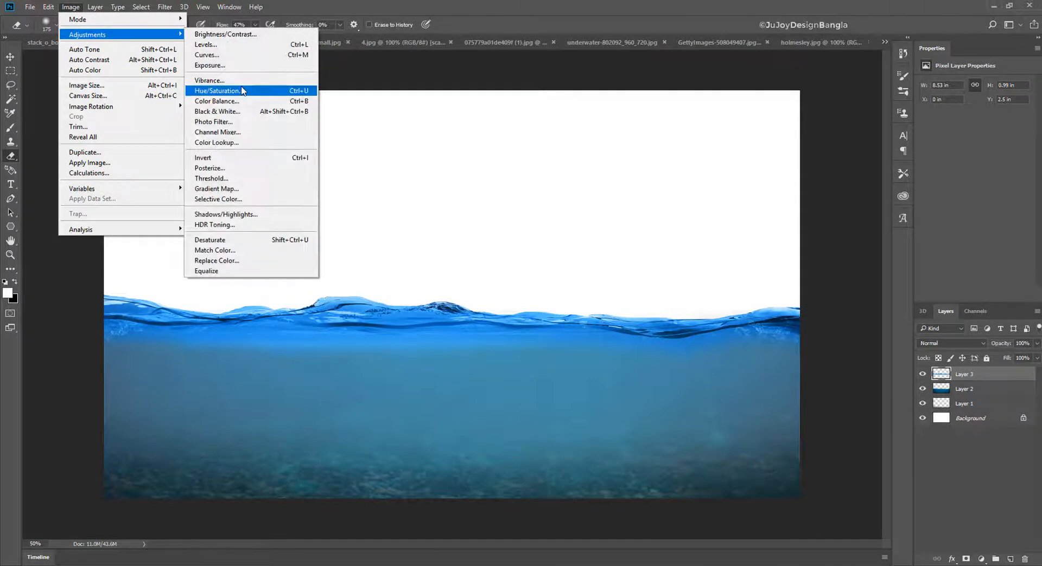
click(220, 91)
drag(575, 128, 932, 140)
drag(854, 213, 849, 244)
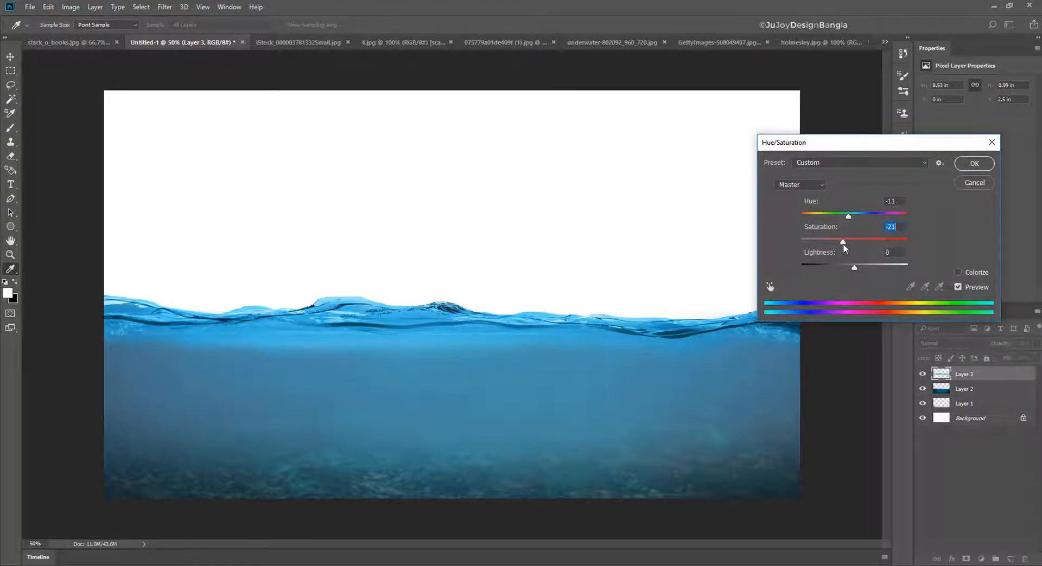
drag(835, 243, 835, 243)
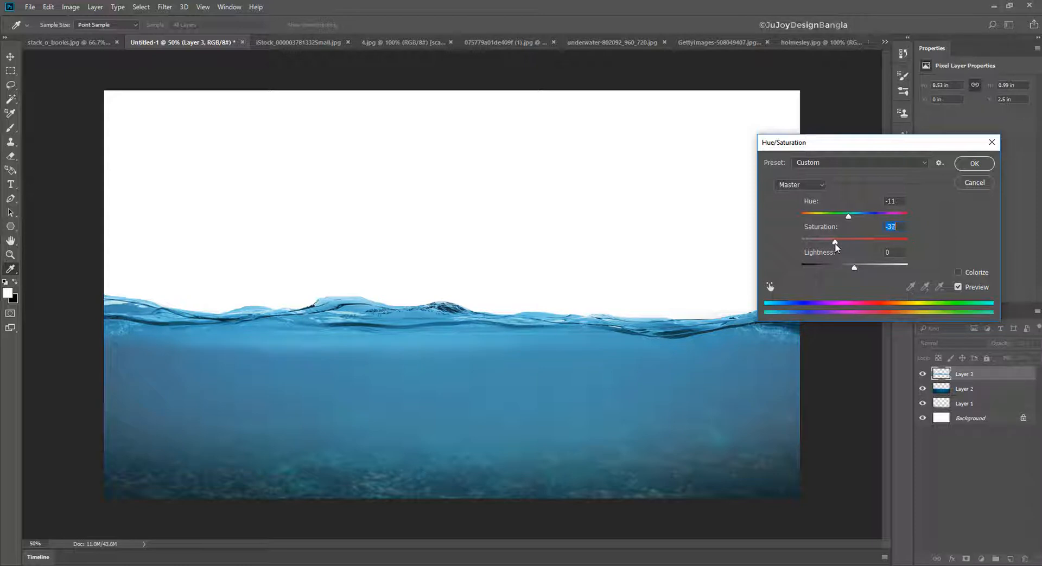
click(963, 166)
key(e)
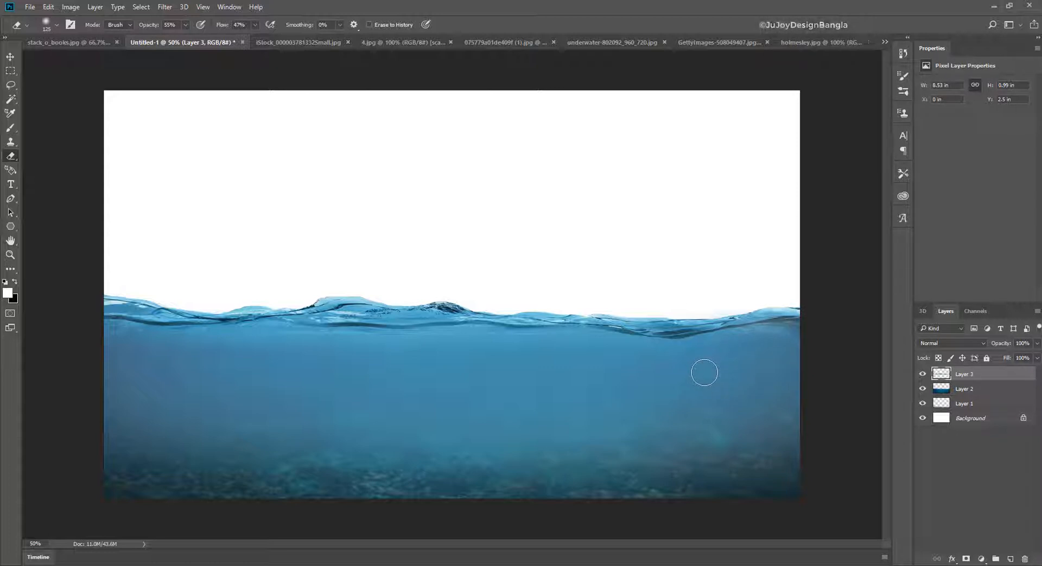
- Select the stack of books in stack_o_books.jpg by selecting the white background with the Magic Wand and inverting the selection
click(69, 38)
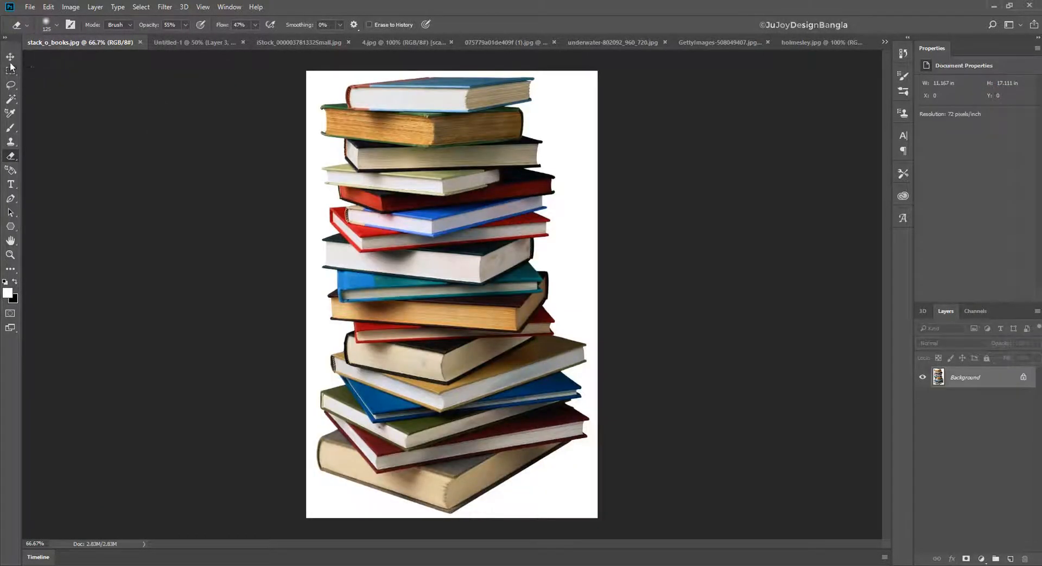
key(v)
right_click(11, 95)
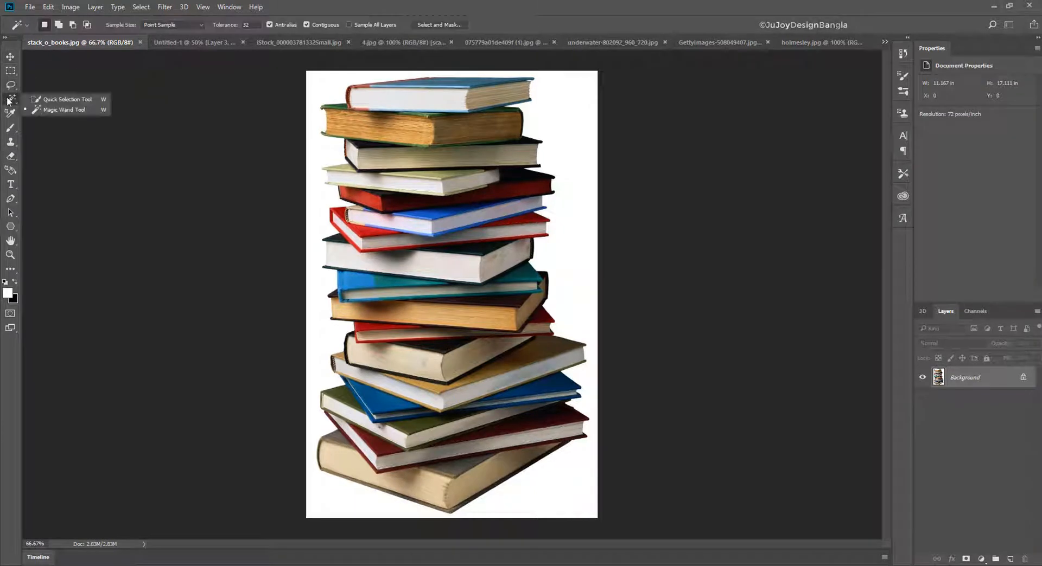
click(69, 108)
click(321, 206)
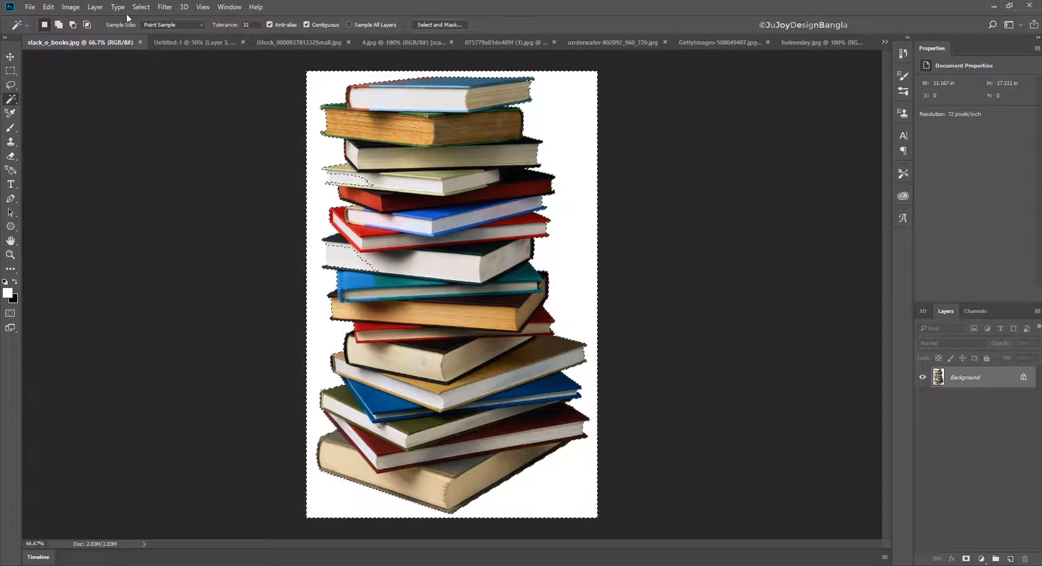
click(141, 7)
click(152, 52)
click(10, 57)
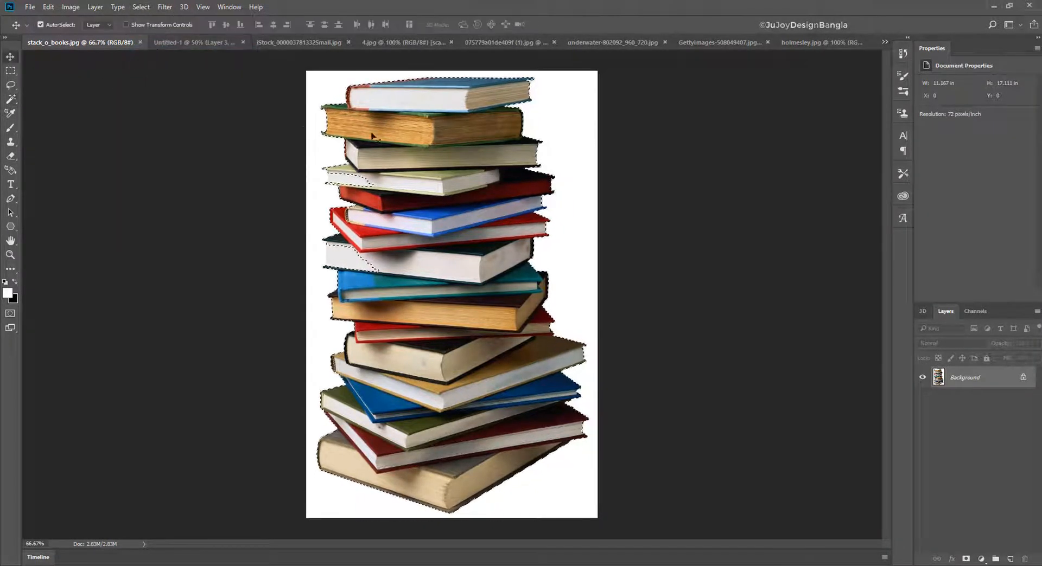
- Bring the cut-out book stack into Untitled-1, scale it to about 180%, and place it centrally with its top at the waterline
drag(374, 134, 508, 382)
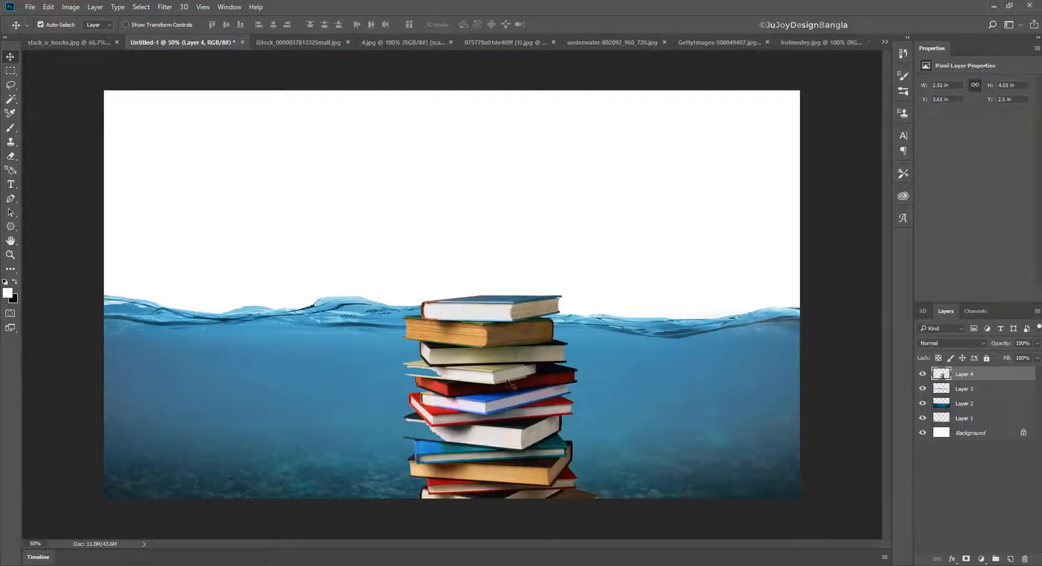
key(ctrl+t)
drag(606, 294, 728, 193)
drag(579, 270, 495, 428)
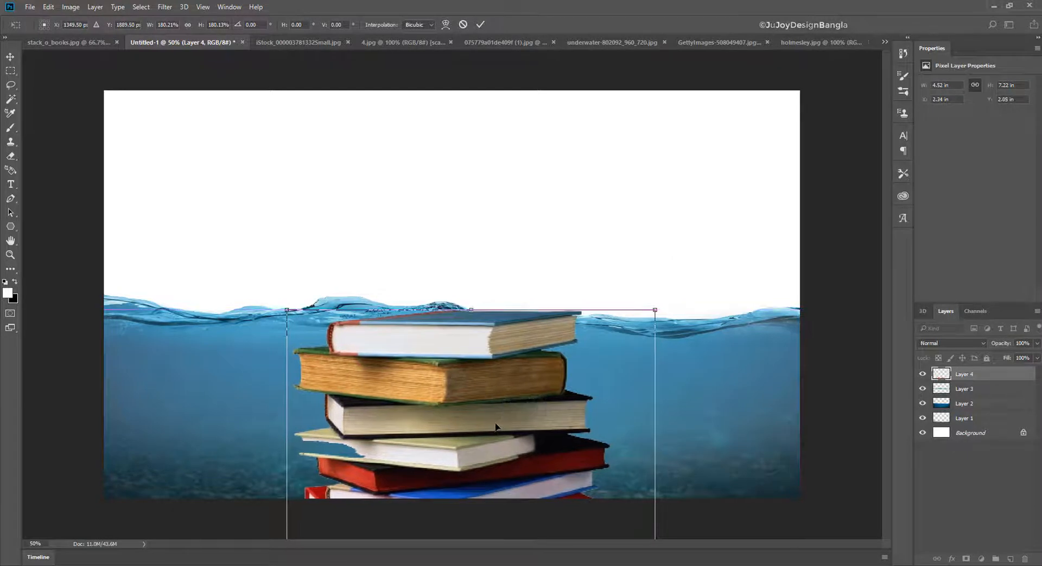
key(Return)
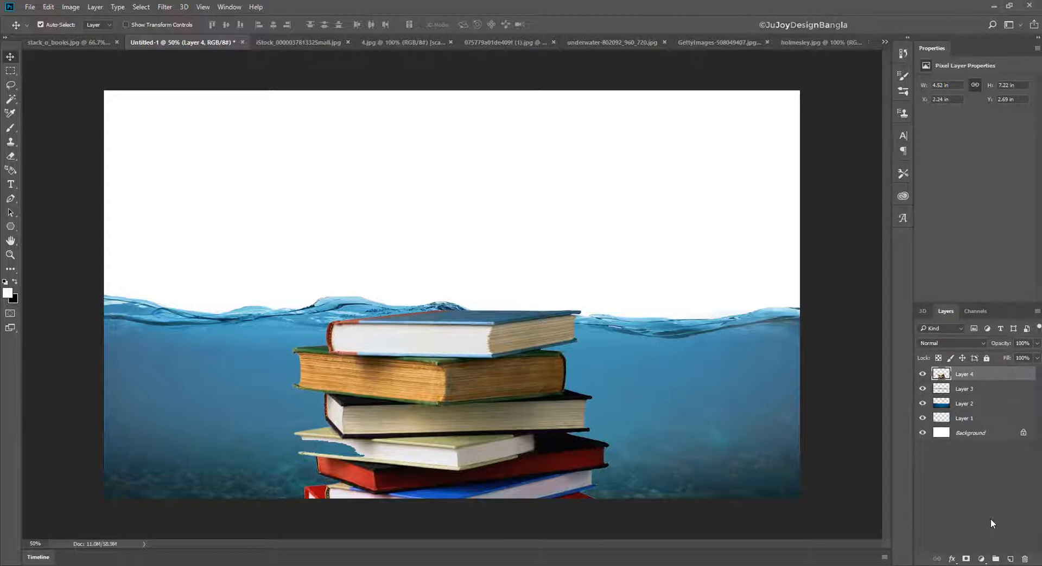
- Compress Layers 1, 2 and 3 together to 72.45% height from above, lowering the waterline across the books
click(1001, 404)
shift+click(996, 390)
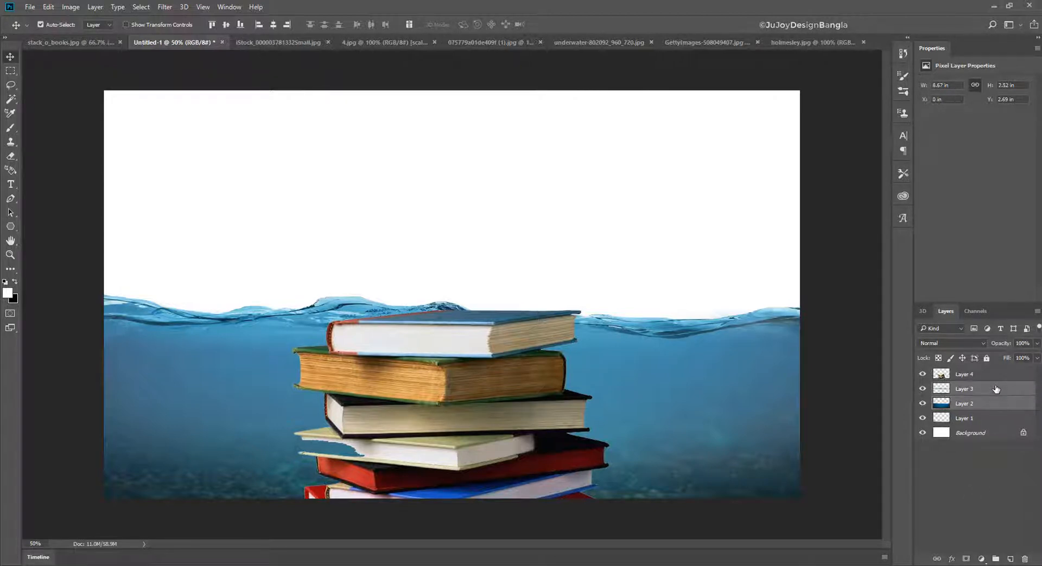
shift+click(990, 420)
key(ctrl+t)
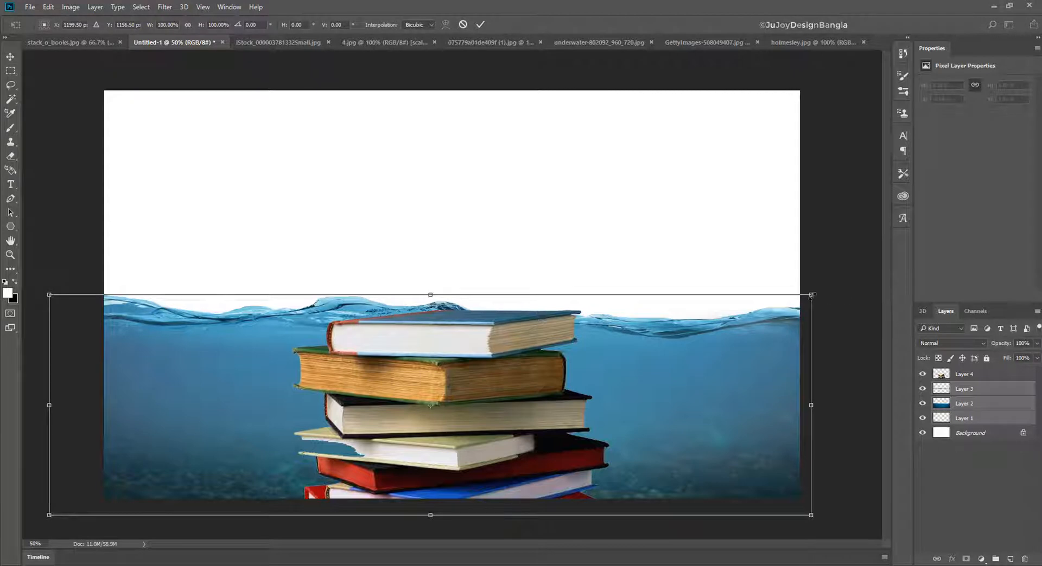
drag(430, 293, 424, 356)
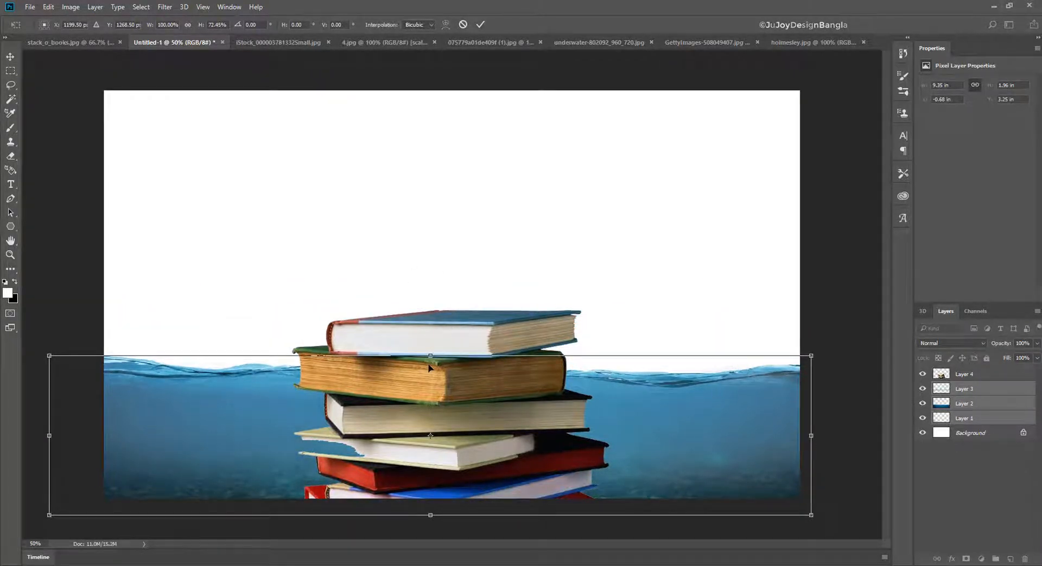
key(Return)
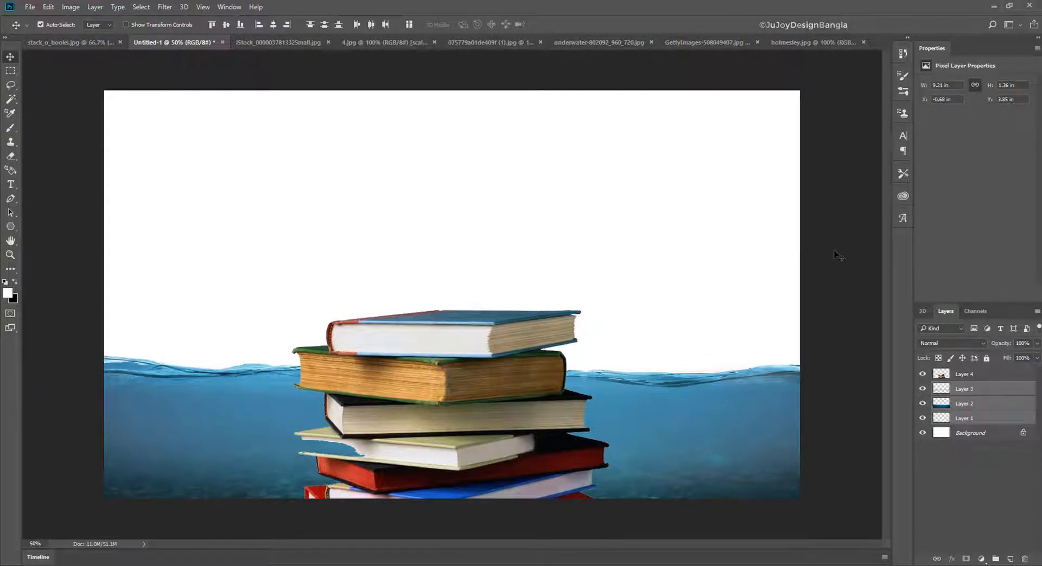
- Move the book stack layer below Layer 2 and add a layer mask to the wave layer, Layer 3
drag(986, 376, 987, 406)
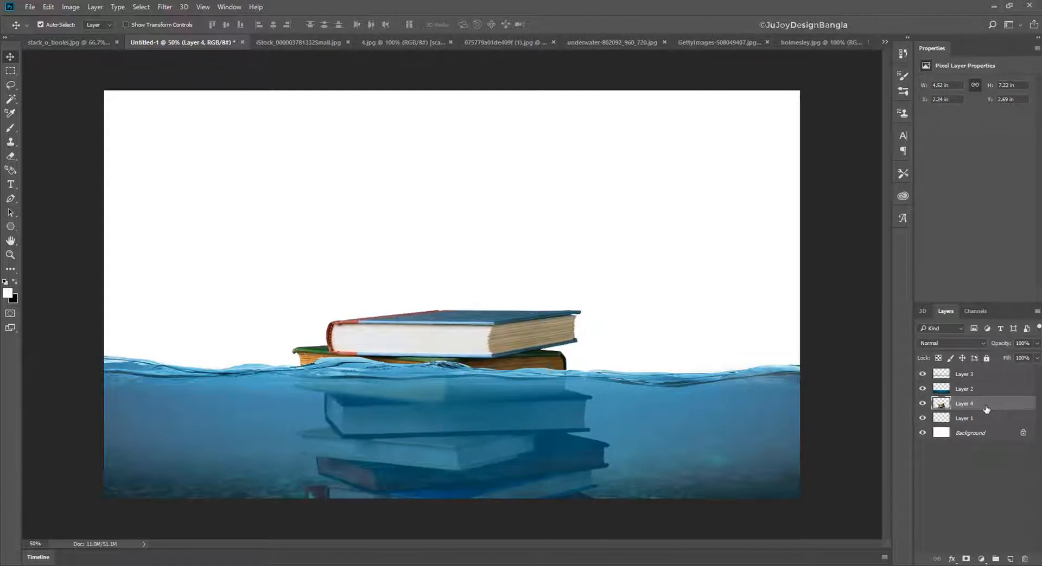
key(ctrl+plus)
key(ctrl+plus)
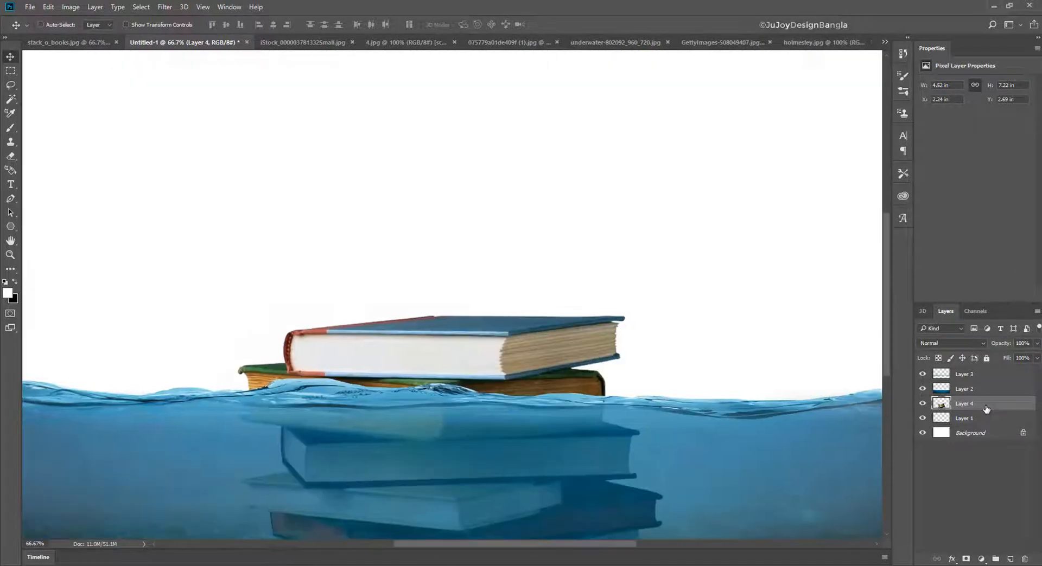
drag(592, 367, 635, 203)
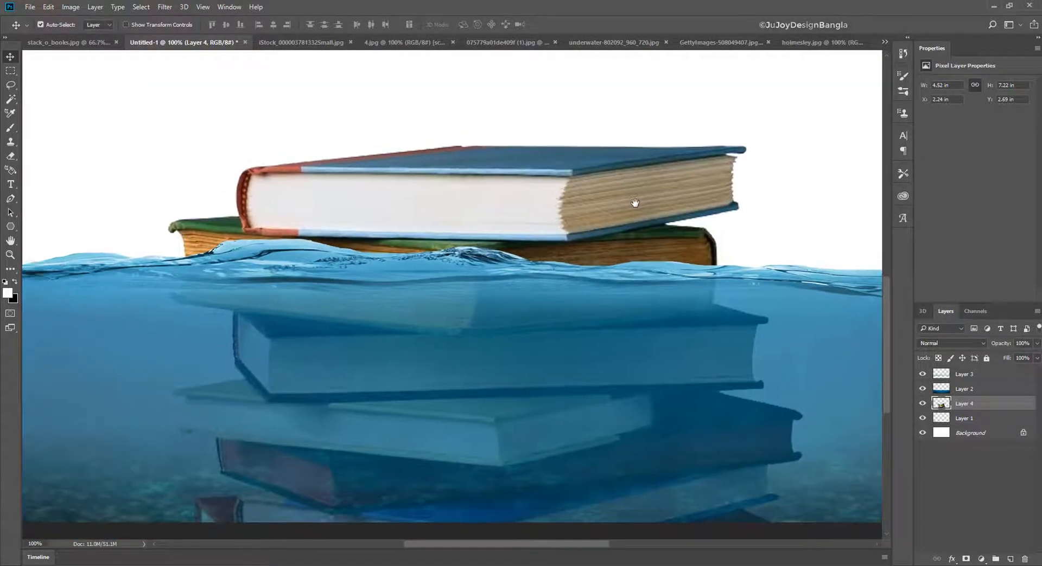
click(989, 378)
click(967, 559)
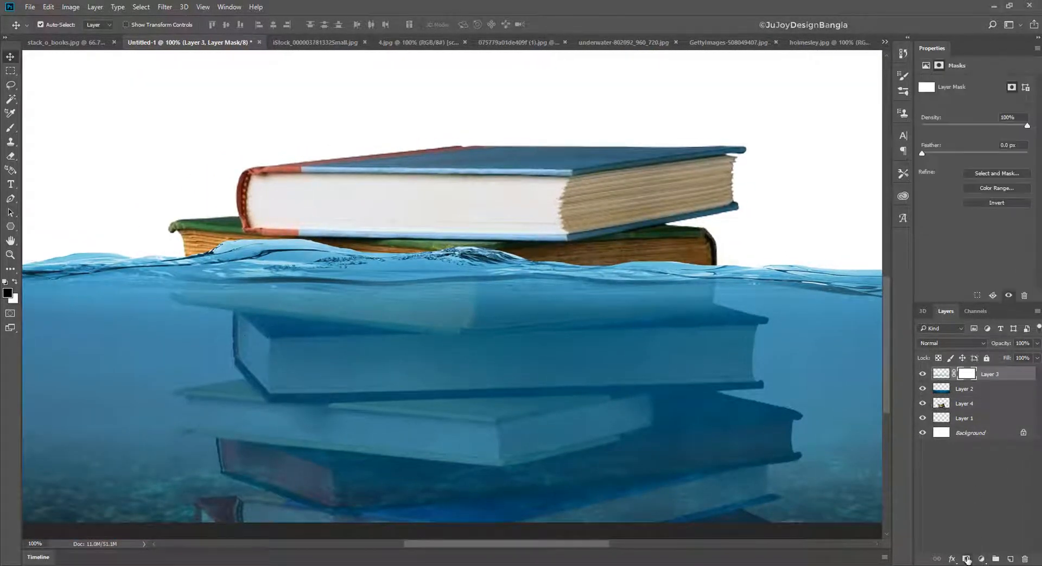
- Try masking the wave over the lower book's left end with the textured brush, and enlarge the brush to 70 px
click(10, 129)
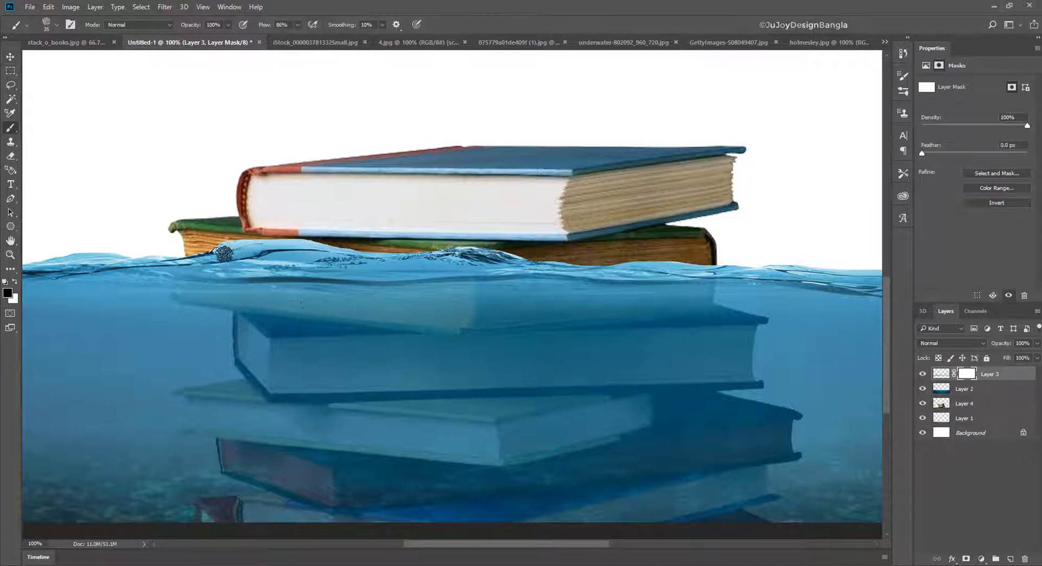
mouse_move(234, 253)
mouse_down()
mouse_move(244, 243)
mouse_move(277, 248)
mouse_up()
key(bracketright)
key(bracketright)
key(bracketright)
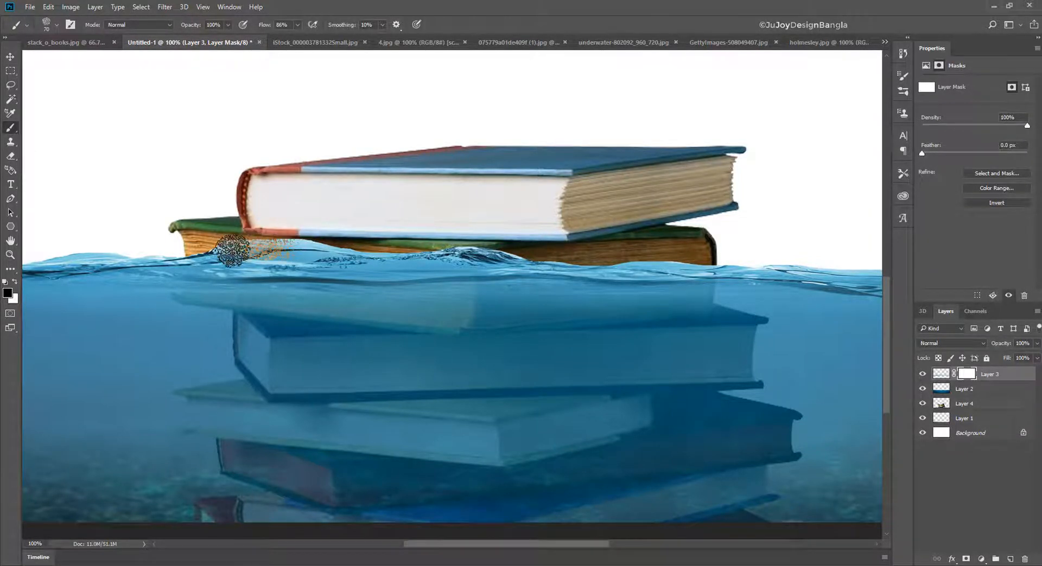
- Restore the masked wave at the book's left end with Kyle's Eraser - Natural Edge and a soft 50 px eraser
right_click(346, 204)
scroll(448, 346, down, 2)
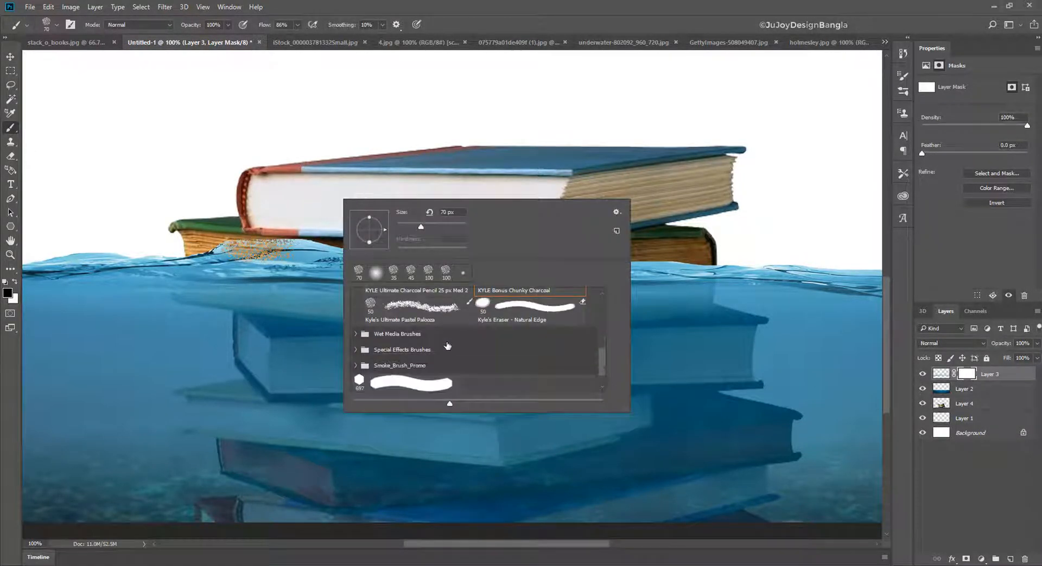
scroll(448, 346, up, 1)
click(490, 326)
click(235, 243)
drag(235, 242, 314, 247)
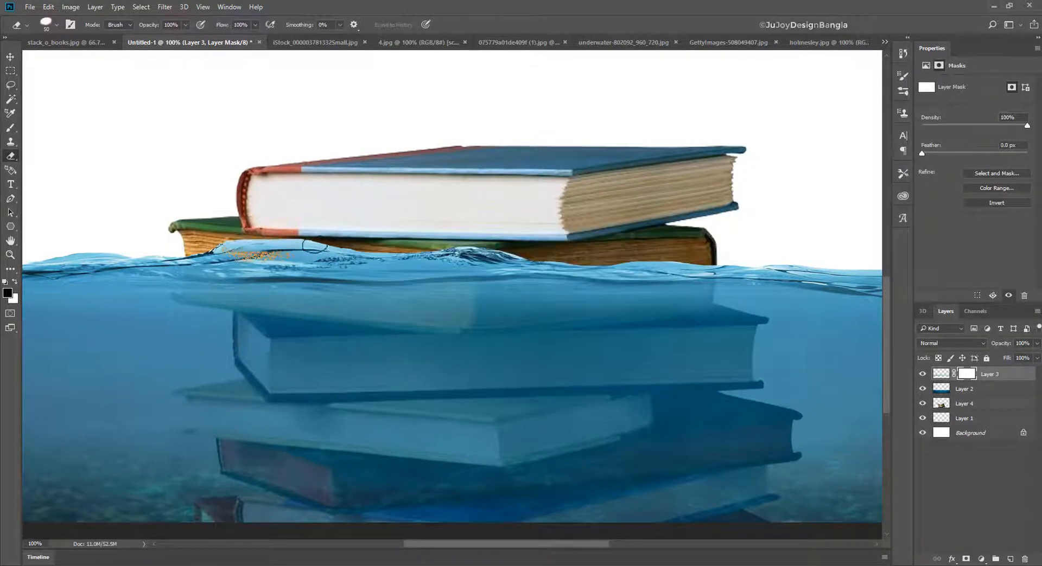
right_click(302, 223)
click(353, 297)
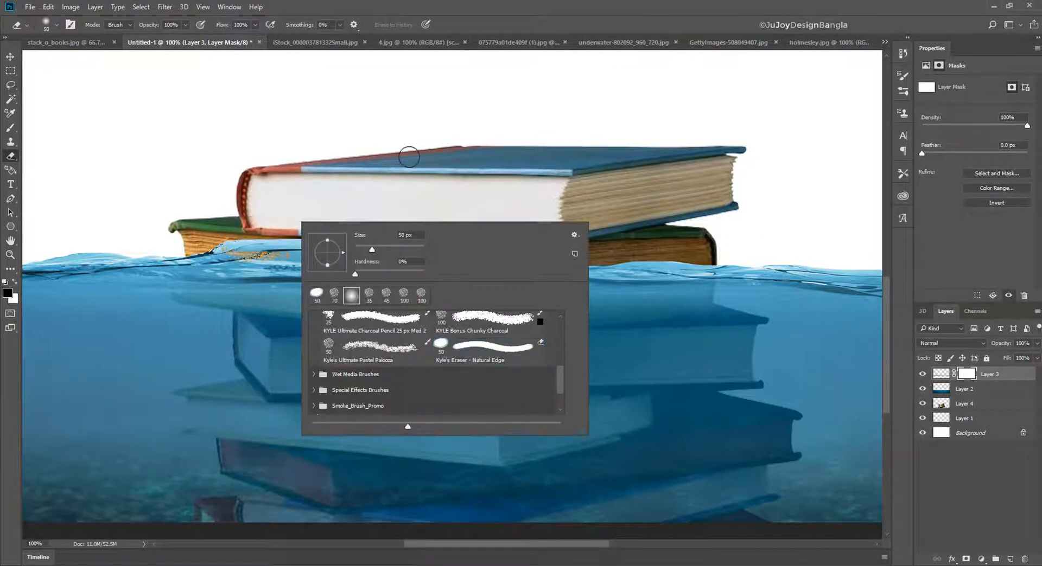
click(272, 186)
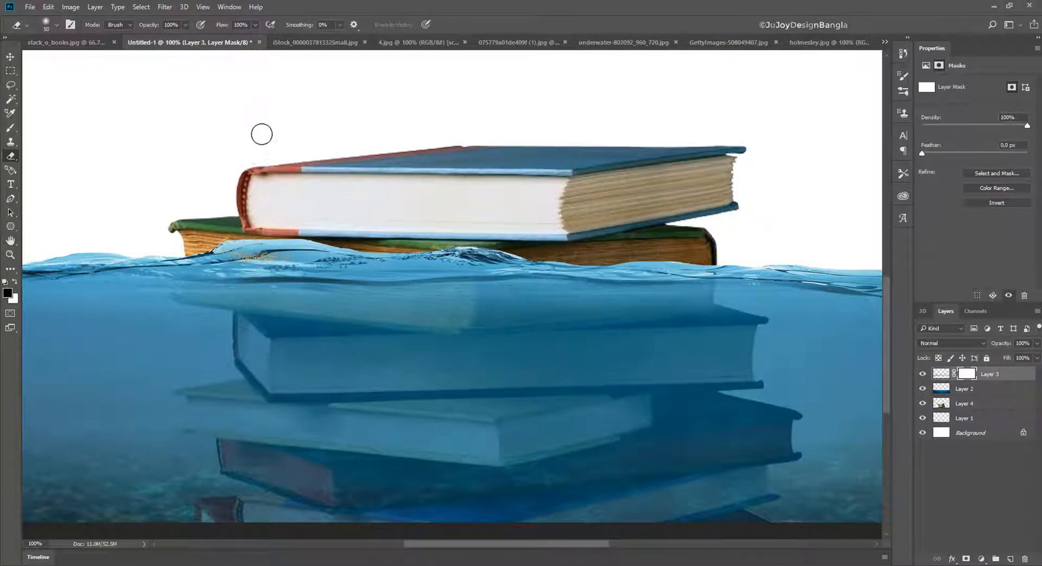
- Mask out the wave over the left part of the green book with a soft 70 px brush at 0% hardness
click(10, 128)
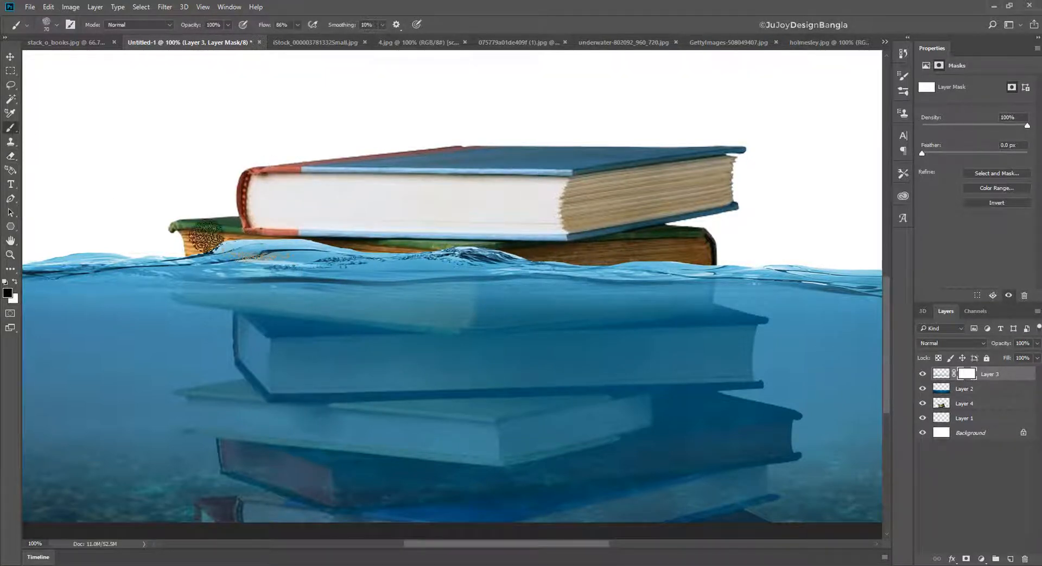
right_click(294, 240)
double_click(308, 314)
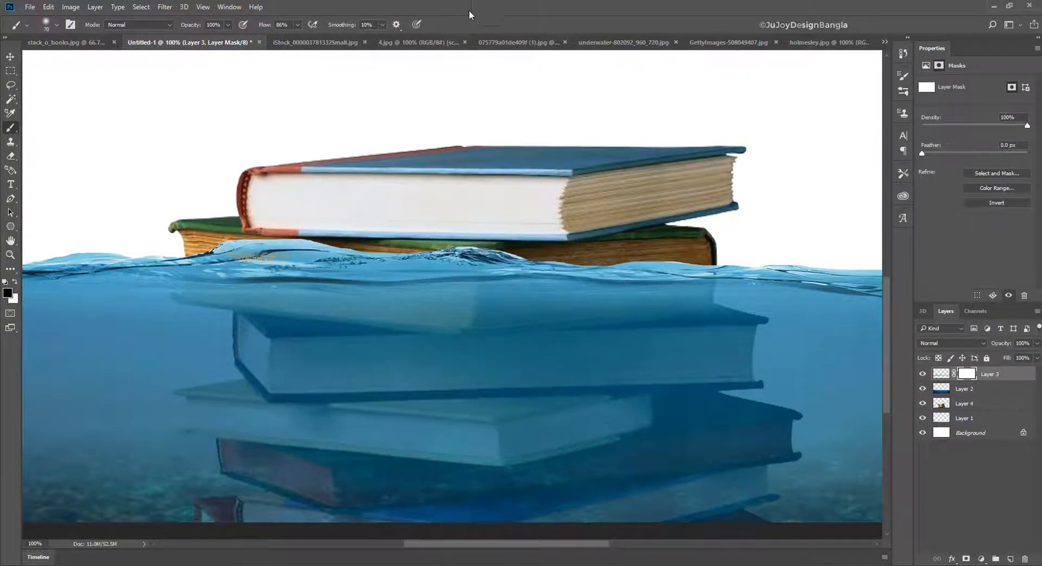
right_click(240, 233)
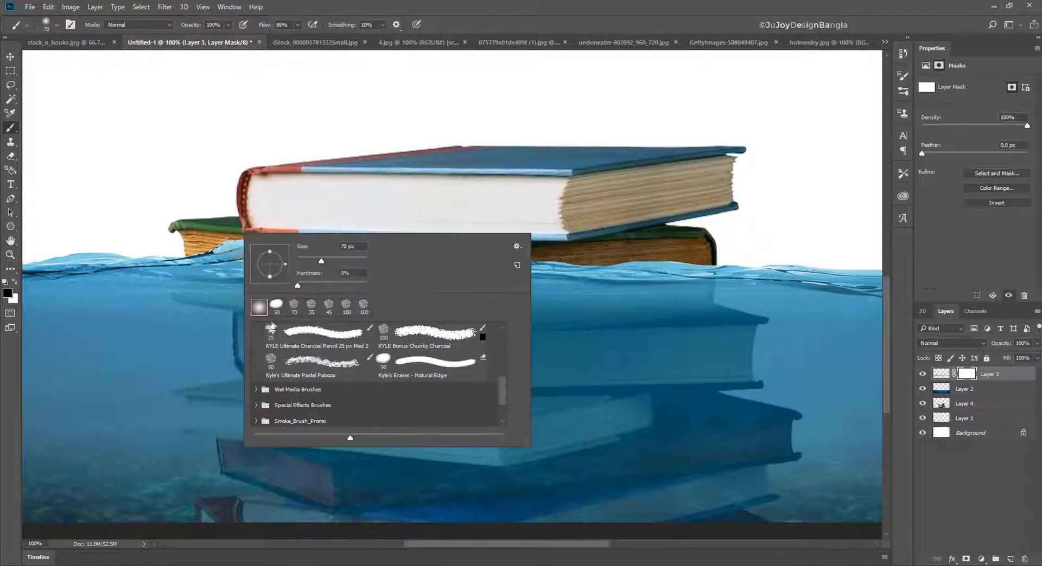
key(e)
key(Escape)
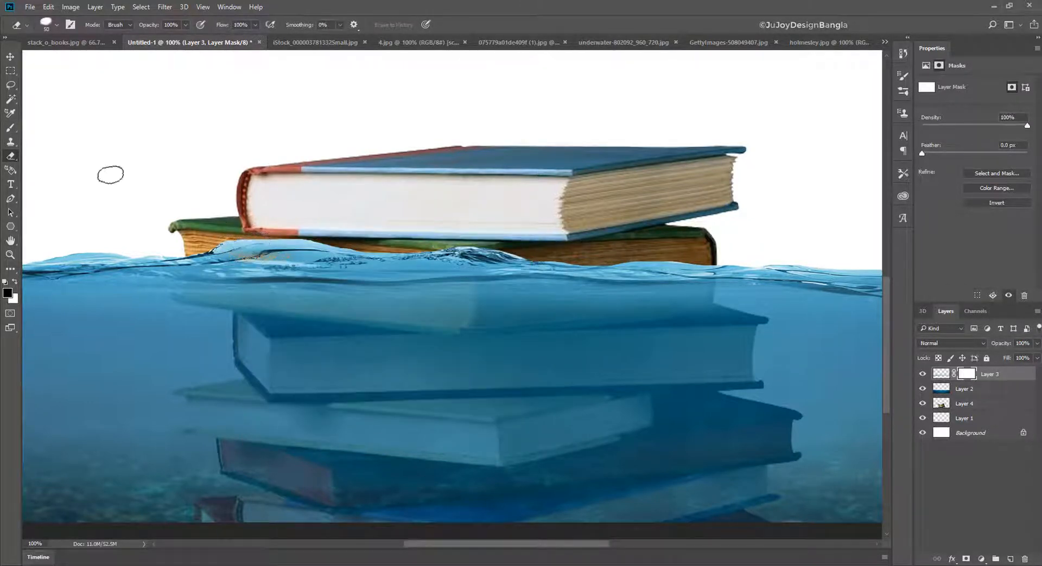
click(10, 128)
drag(209, 247, 347, 239)
- Continue masking the wave along the front of the green book with the textured 70 px brush
right_click(323, 240)
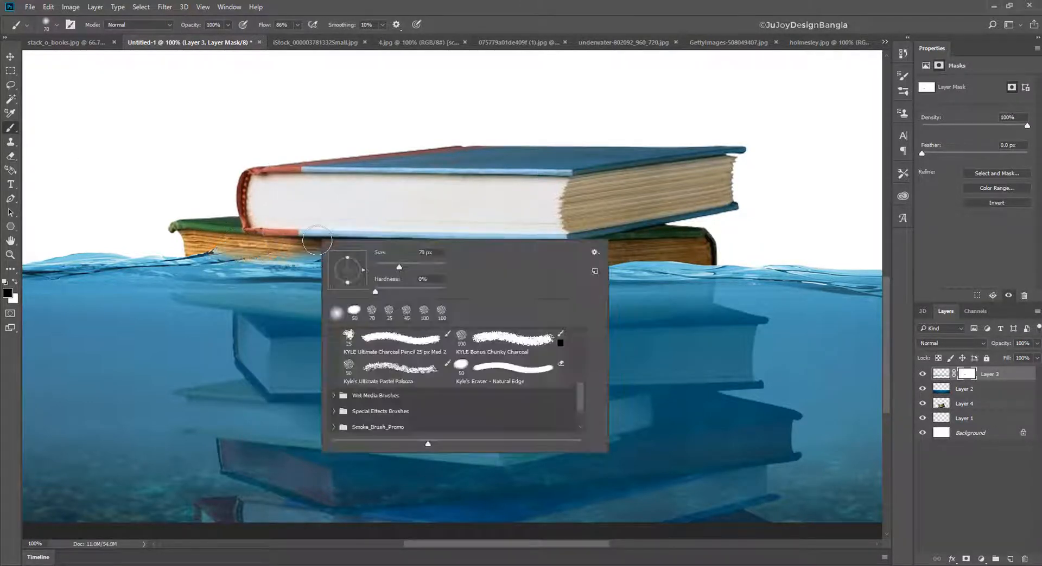
click(371, 312)
mouse_move(212, 243)
mouse_down()
mouse_move(373, 264)
mouse_move(565, 260)
mouse_move(405, 243)
mouse_move(373, 257)
mouse_move(643, 241)
mouse_move(656, 255)
mouse_move(567, 268)
mouse_move(679, 250)
mouse_move(715, 262)
mouse_move(607, 257)
mouse_move(701, 252)
mouse_move(709, 261)
mouse_move(593, 233)
mouse_up()
- Clear the remaining wave from the green book's right end and smooth the masked waterline with a soft brush reduced to 45 px
right_click(597, 236)
click(632, 310)
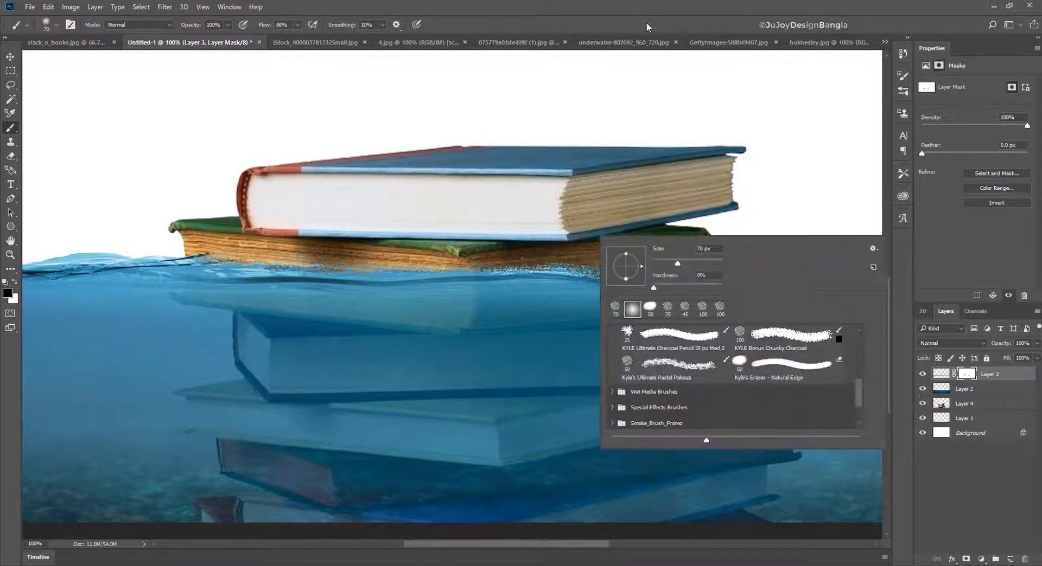
key(Return)
mouse_move(718, 253)
mouse_down()
mouse_move(573, 262)
mouse_move(616, 254)
mouse_move(710, 258)
mouse_move(391, 270)
mouse_move(510, 259)
mouse_move(386, 270)
mouse_move(185, 254)
mouse_move(242, 261)
mouse_up()
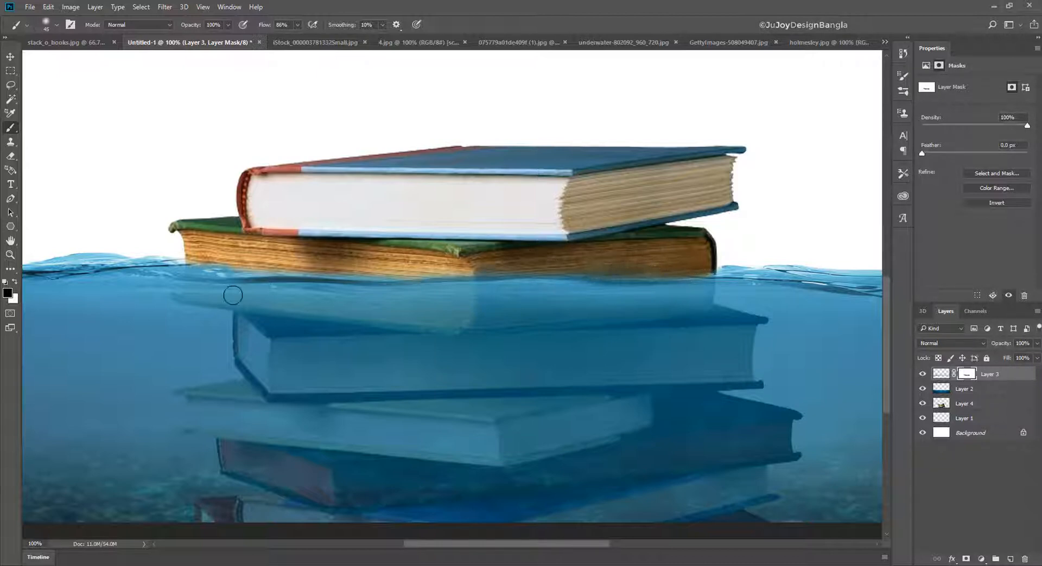
drag(225, 248, 437, 262)
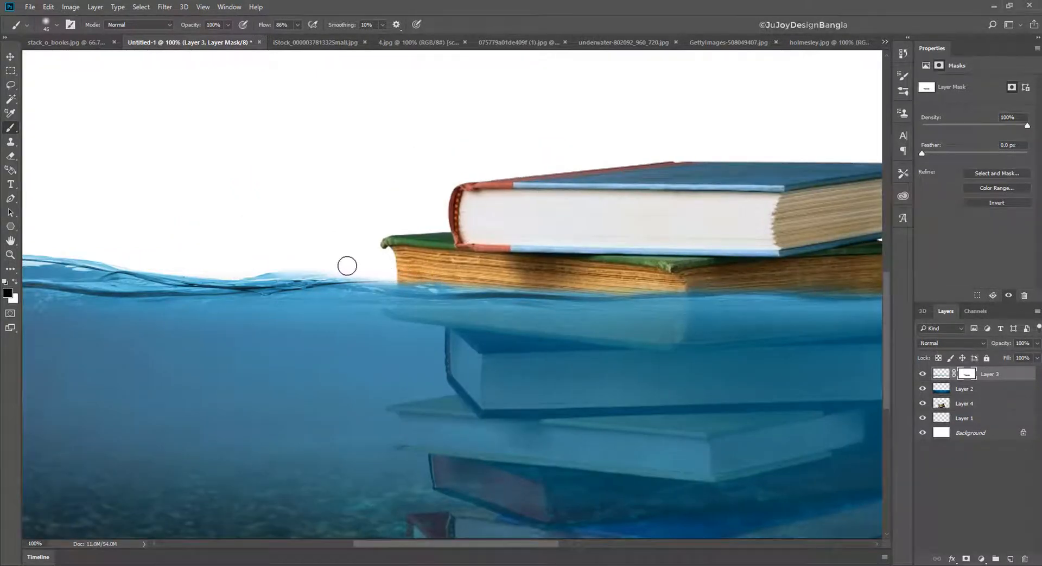
drag(500, 272, 275, 253)
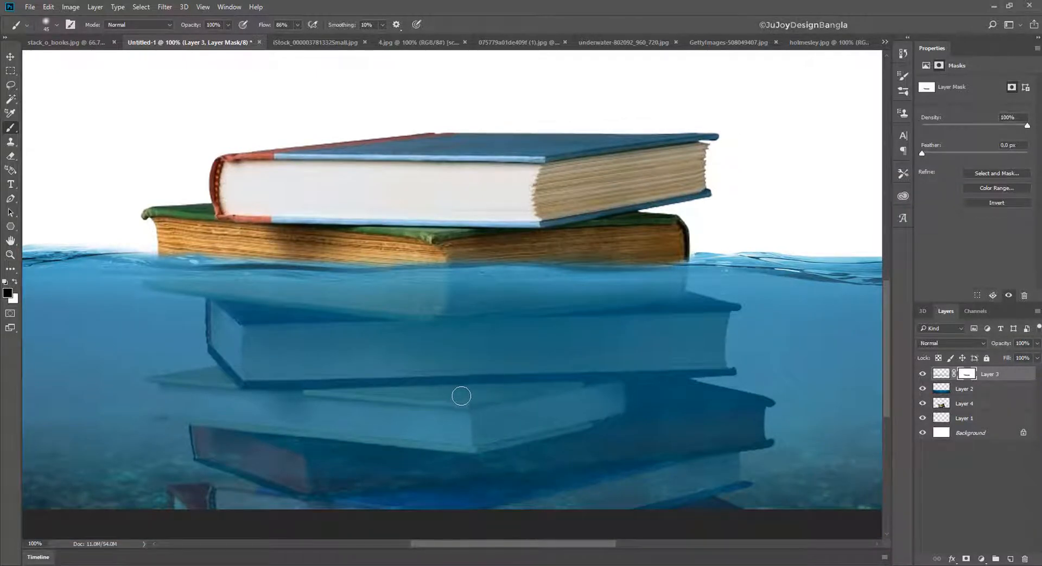
scroll(489, 349, down, 5)
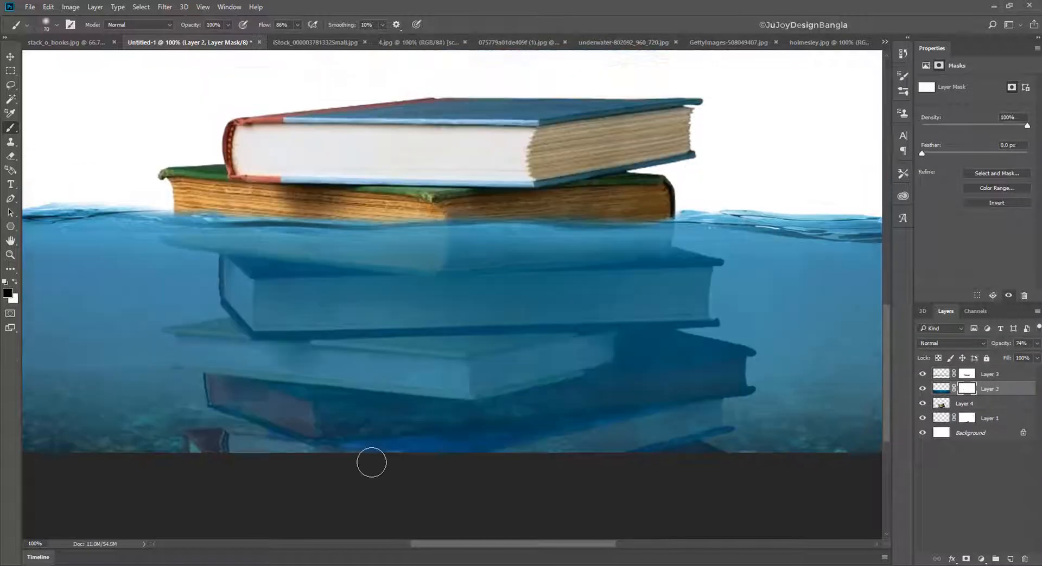
key(ctrl+minus)
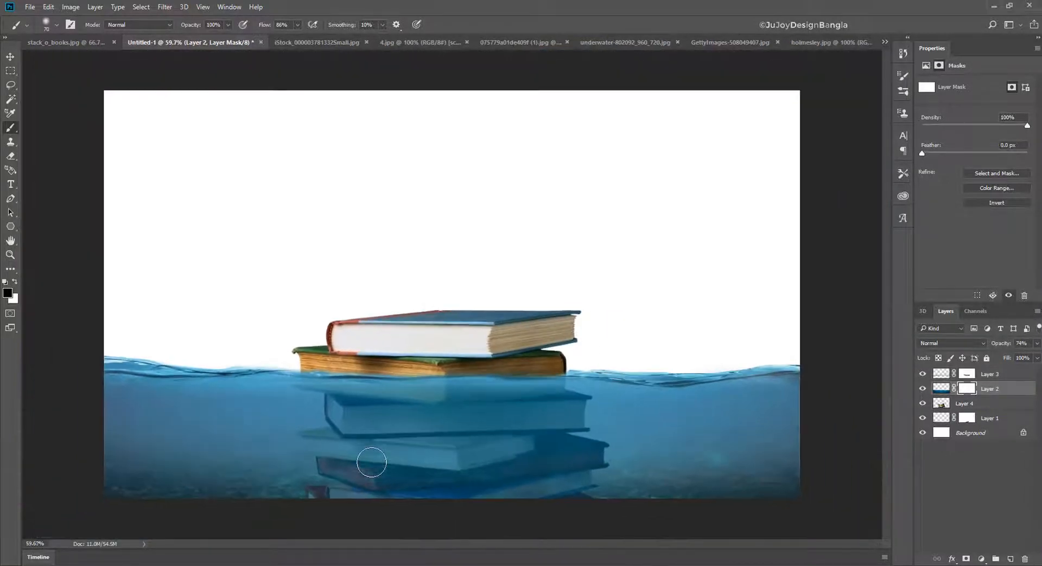
- Close holmesley.jpg and underwater-802092_960_720.jpg, and cancel closing GettyImages-508049407.jpg so it stays open
click(811, 40)
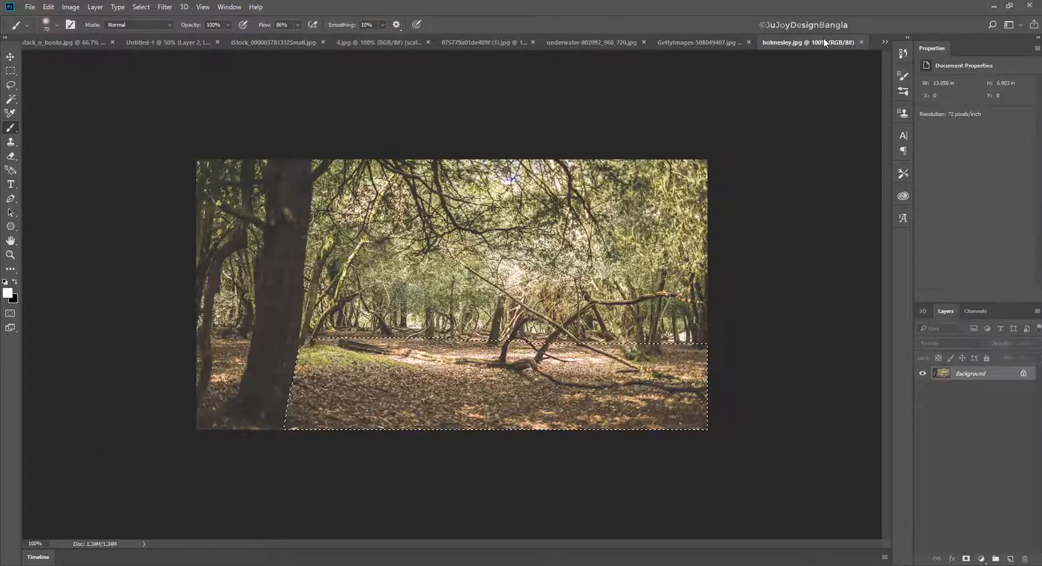
key(ctrl+w)
click(781, 42)
key(ctrl+w)
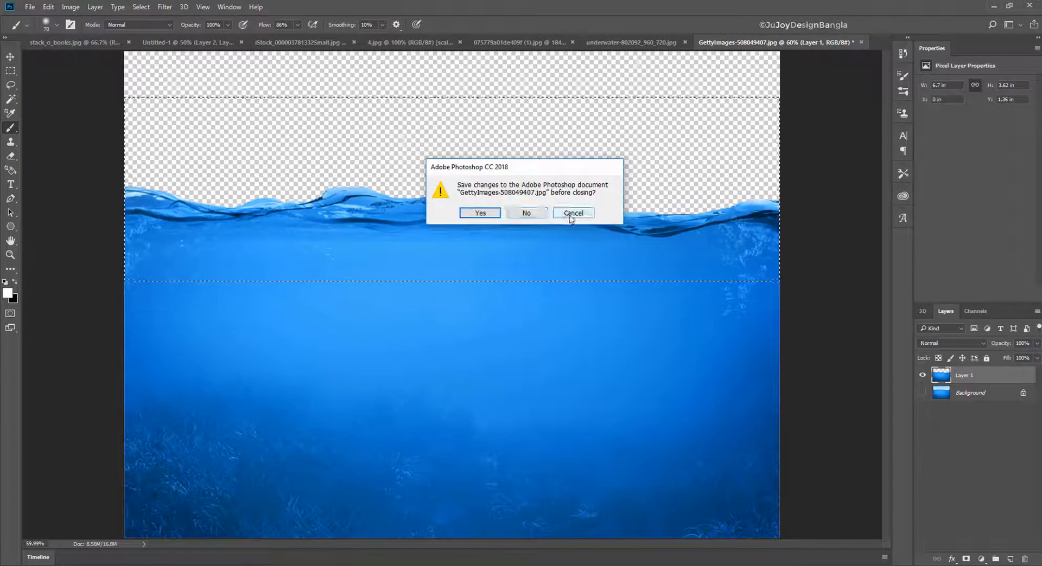
click(572, 212)
click(640, 43)
click(743, 42)
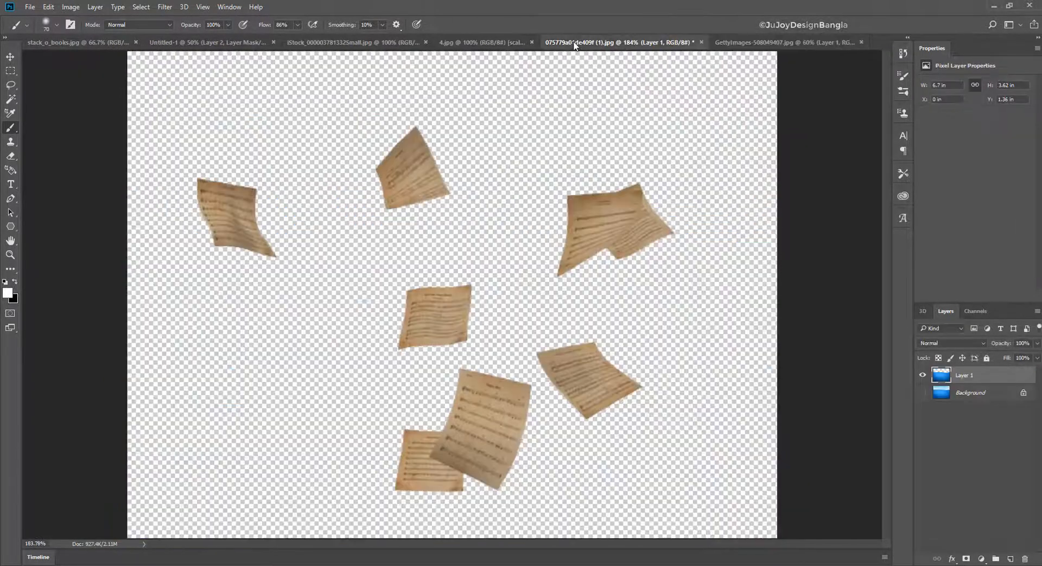
- In the iStock photo of the woman, start a Polygonal Lasso outline along the underside of her front forearm to the wrist
click(477, 42)
click(348, 43)
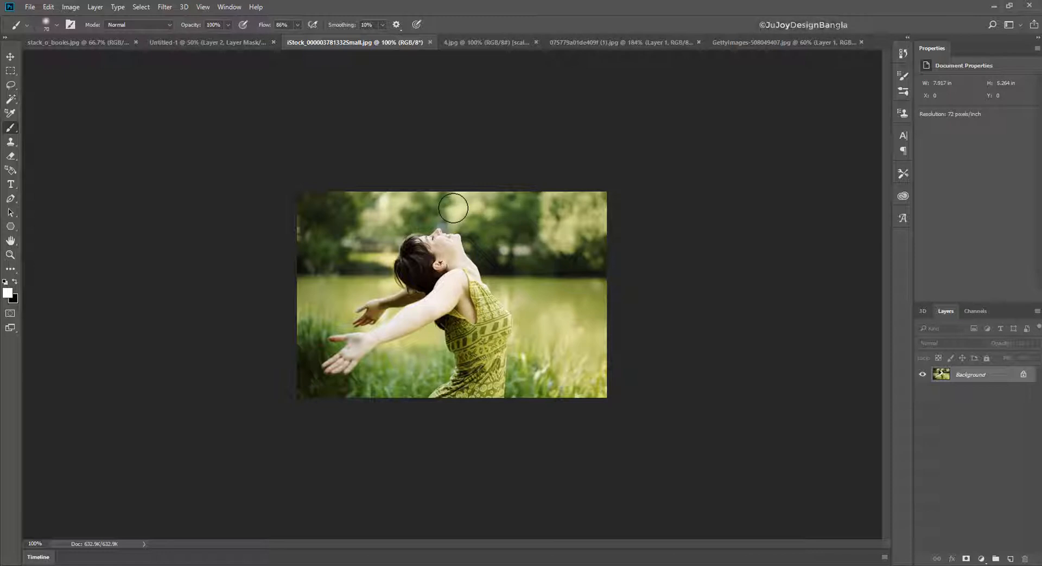
key(ctrl+plus)
key(ctrl+plus)
drag(338, 358, 374, 258)
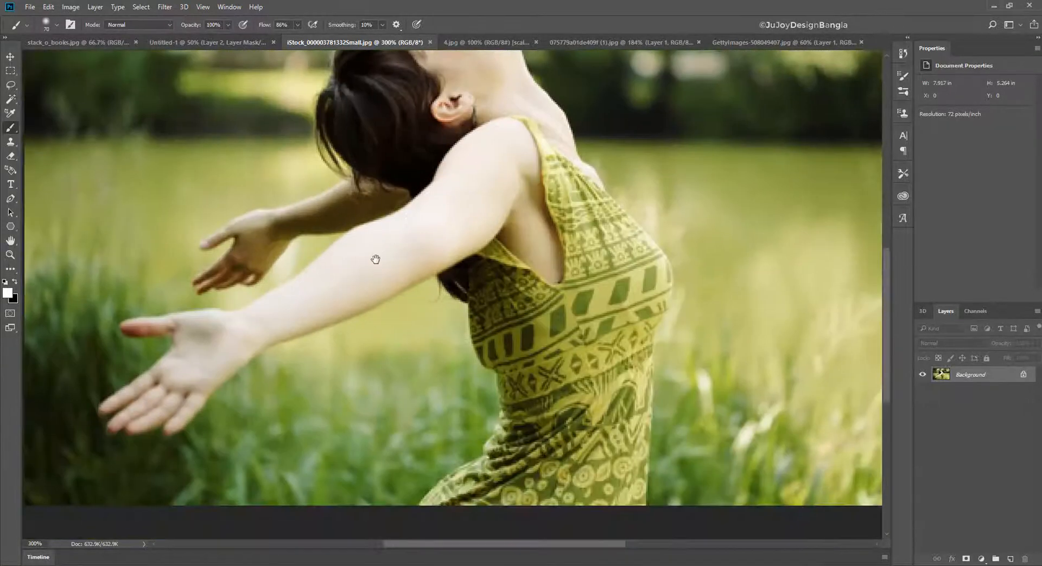
click(12, 87)
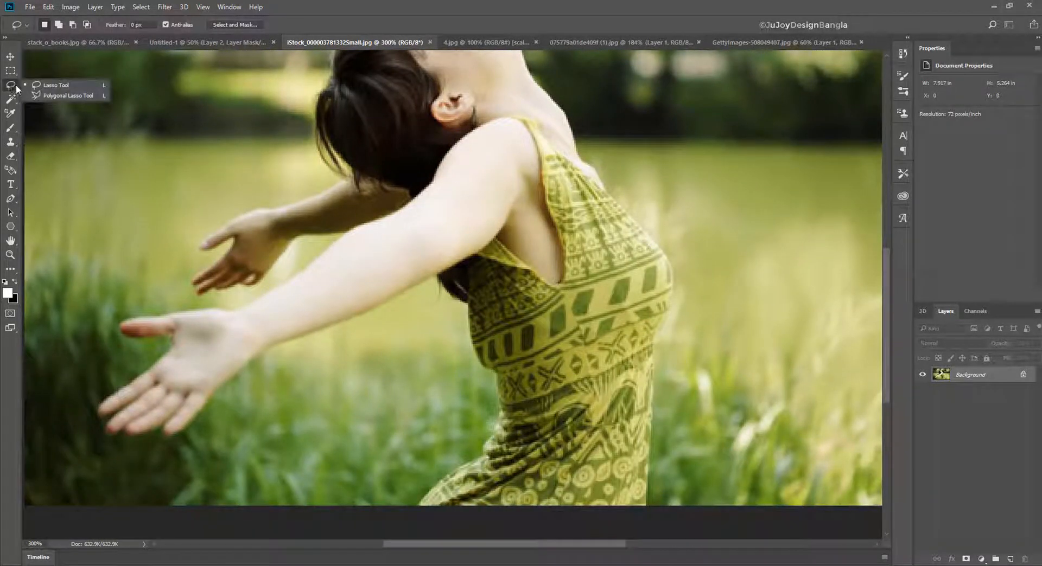
click(45, 96)
key(ctrl+plus)
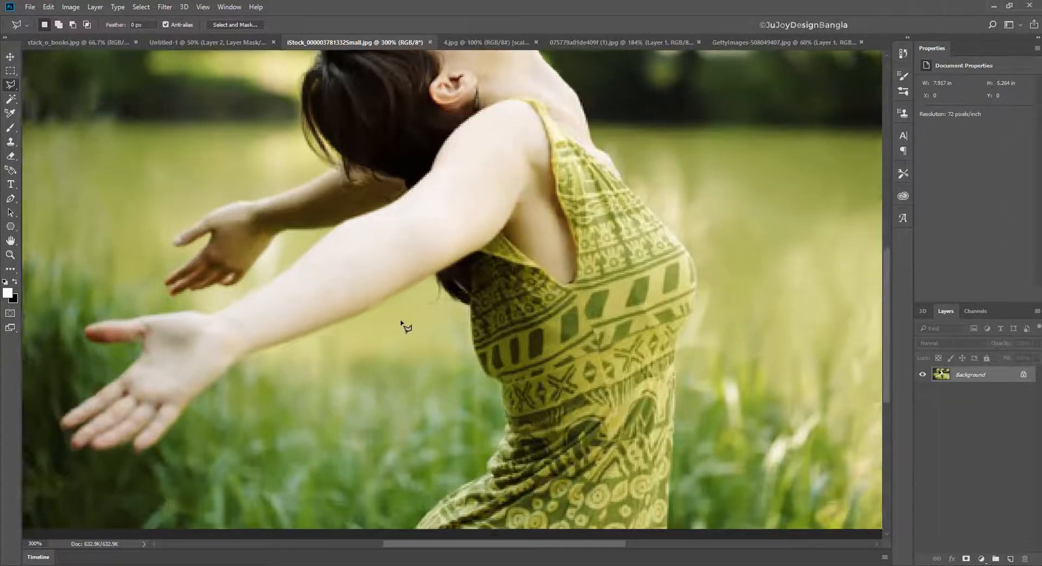
key(ctrl+plus)
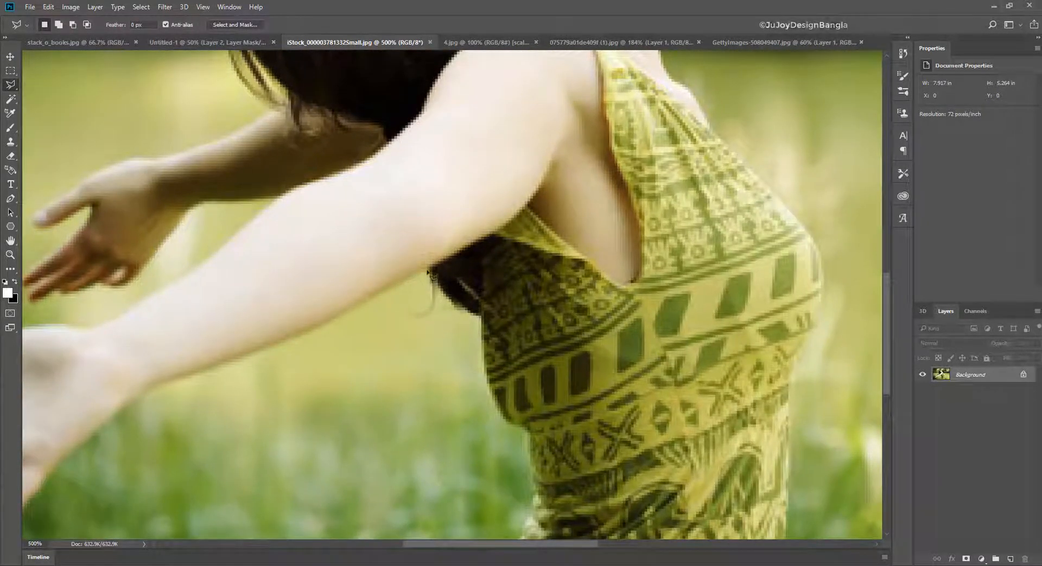
drag(274, 356, 437, 332)
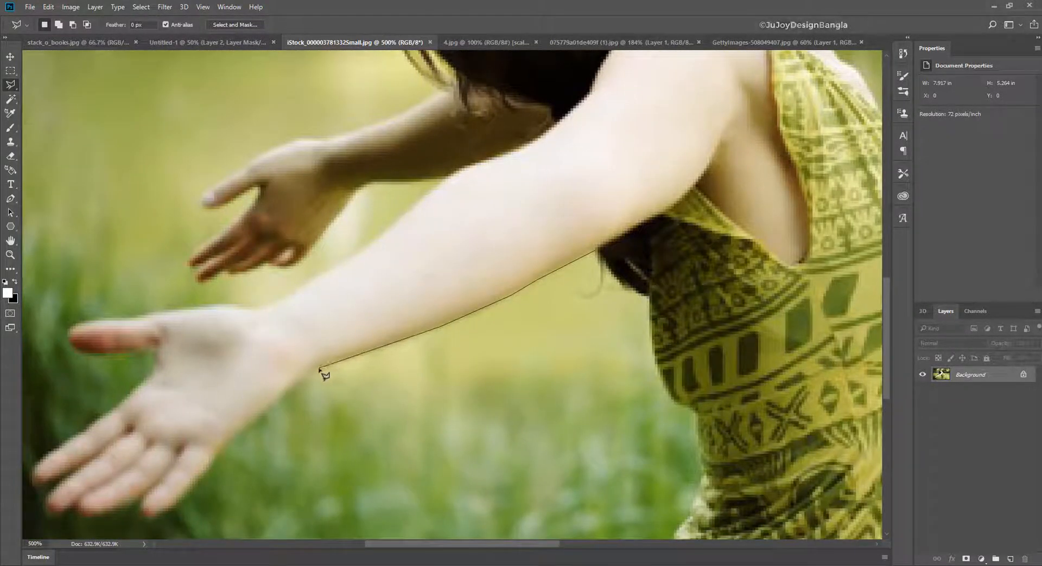
click(319, 368)
drag(299, 399, 399, 350)
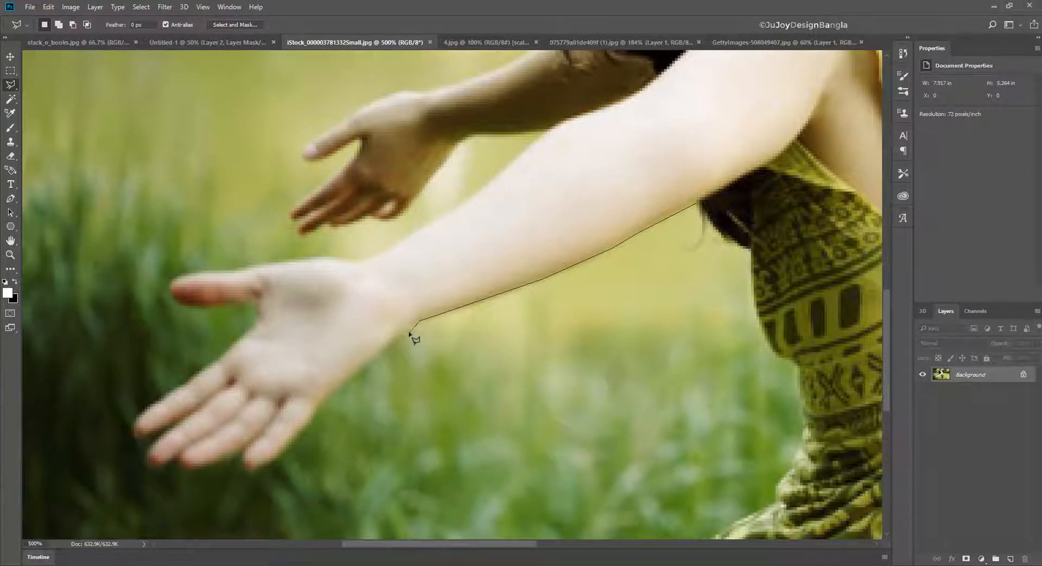
- Continue the lasso outline along the palm's lower edge and around the front hand's fingertips to the thumb
click(352, 376)
click(329, 393)
drag(307, 421, 422, 338)
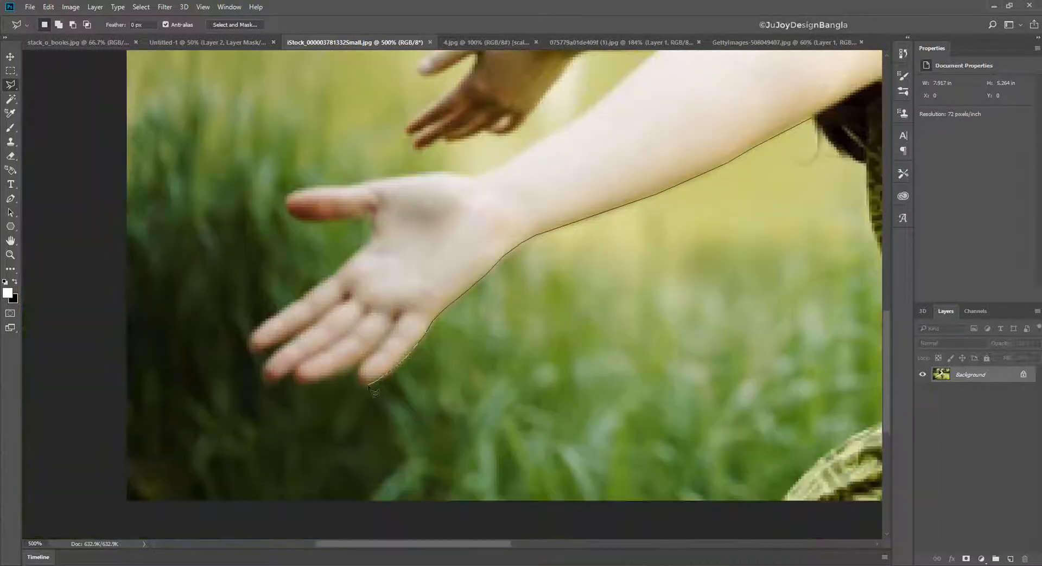
click(366, 386)
click(356, 366)
drag(285, 380, 374, 354)
click(351, 351)
click(393, 306)
click(423, 250)
click(462, 207)
drag(374, 180, 317, 292)
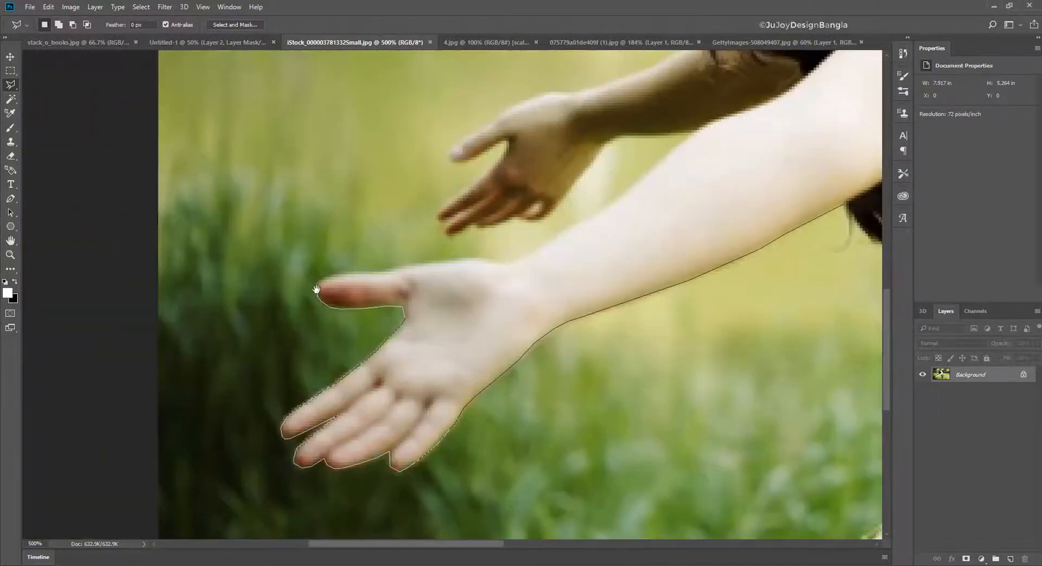
- Extend the lasso outline over the thumb and along the upper edge of the front forearm to the rear arm
click(327, 275)
click(516, 261)
drag(561, 232, 370, 340)
click(408, 318)
click(501, 239)
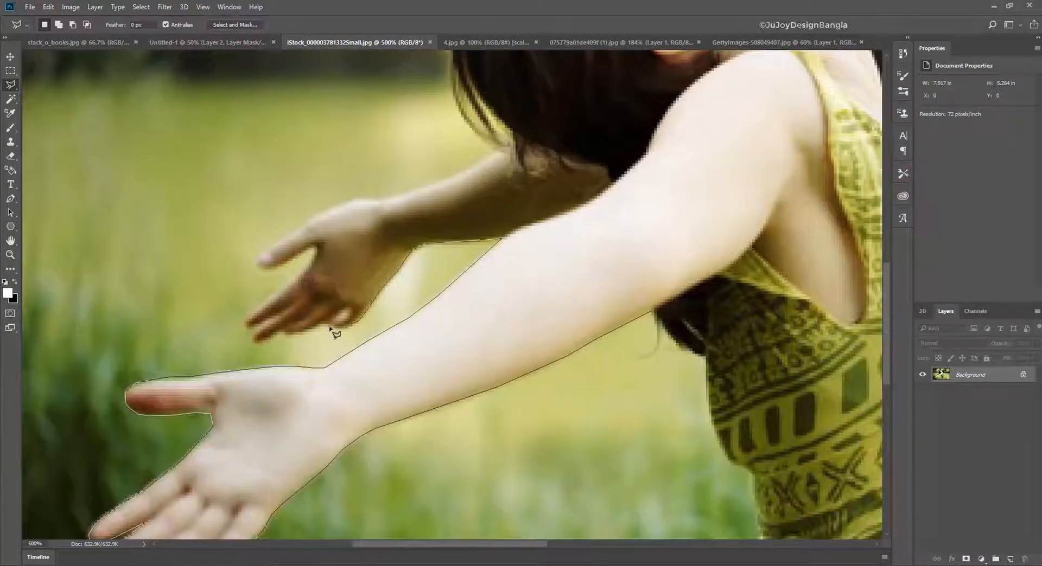
- Trace the lasso outline around the rear hand's fingers and thumb and along the top of the rear forearm
click(254, 261)
click(263, 250)
click(317, 214)
click(358, 199)
click(375, 199)
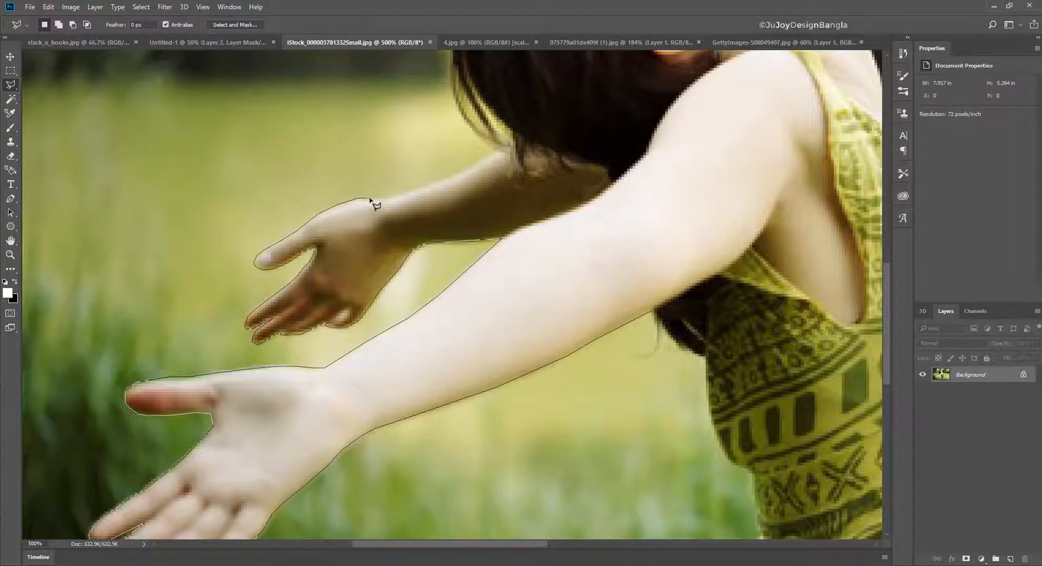
click(399, 195)
drag(457, 174, 227, 276)
- Trace the lasso outline from the rear arm around the back of the woman's hair to her forehead and face
click(237, 273)
drag(223, 130, 203, 246)
click(205, 227)
click(230, 188)
click(232, 153)
drag(257, 120, 187, 221)
click(217, 196)
click(244, 190)
click(267, 191)
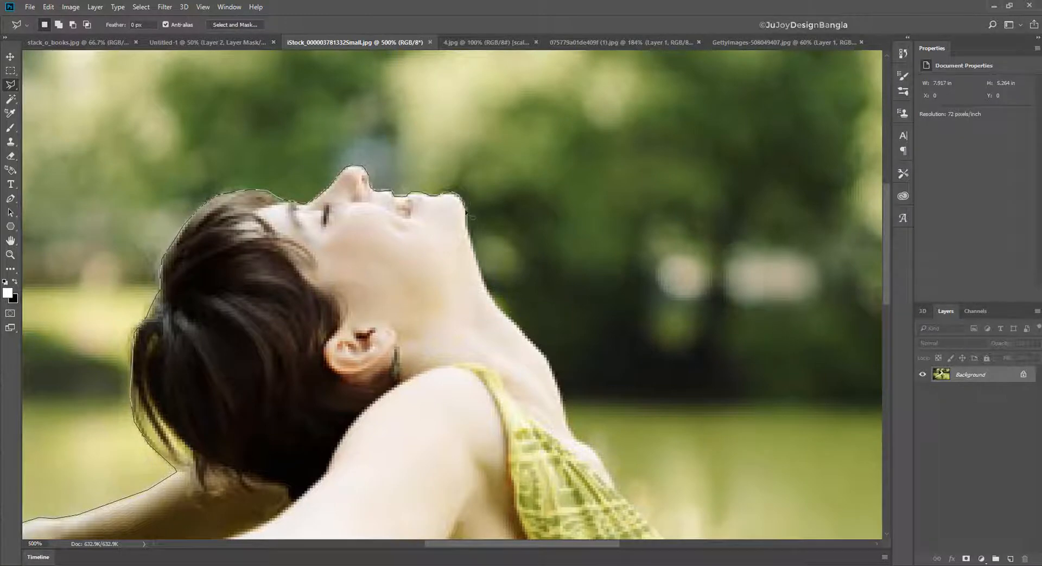
- Continue the lasso outline from the chin down the throat and upper chest to the dress neckline
click(467, 215)
click(481, 276)
drag(492, 297, 364, 190)
click(425, 269)
mouse_move(429, 277)
mouse_down()
mouse_move(354, 211)
mouse_move(324, 151)
mouse_up()
click(366, 221)
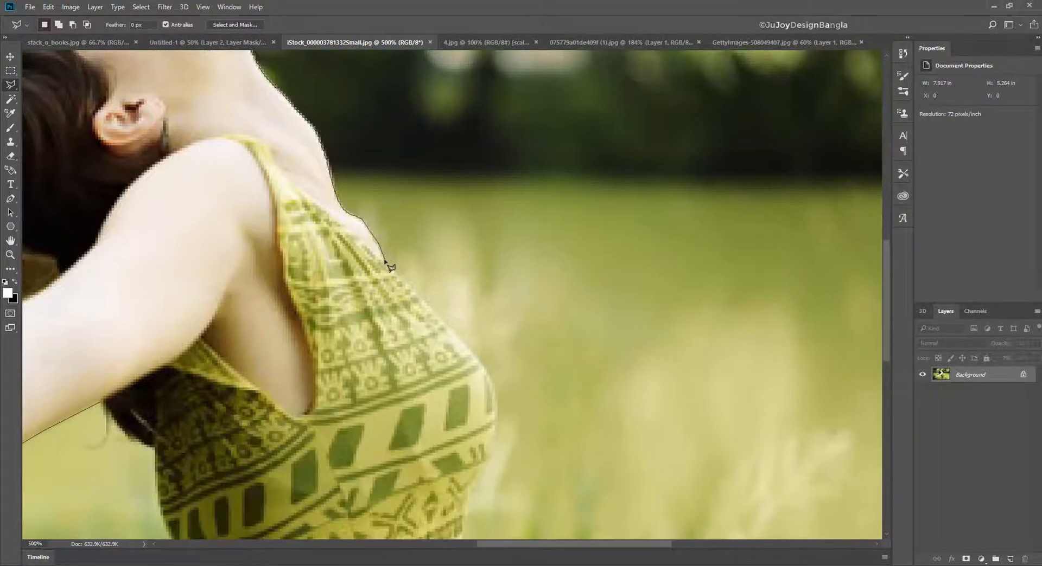
drag(387, 264, 305, 131)
- Trace the lasso outline along the front of the dress over the bust and down to the photo's bottom edge
click(405, 226)
click(415, 297)
mouse_move(400, 333)
mouse_down()
mouse_move(419, 194)
mouse_move(392, 165)
mouse_up()
click(410, 215)
click(403, 249)
click(384, 337)
drag(135, 331, 414, 268)
- Trace the lasso outline up the back of the dress and close the selection at its starting point below the front arm
click(284, 271)
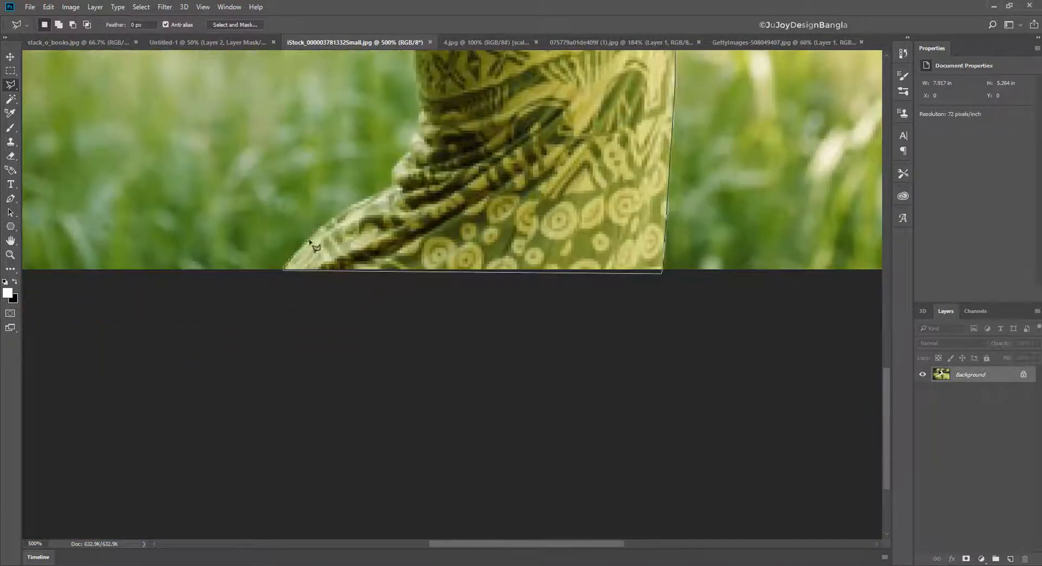
click(336, 217)
drag(421, 130, 365, 223)
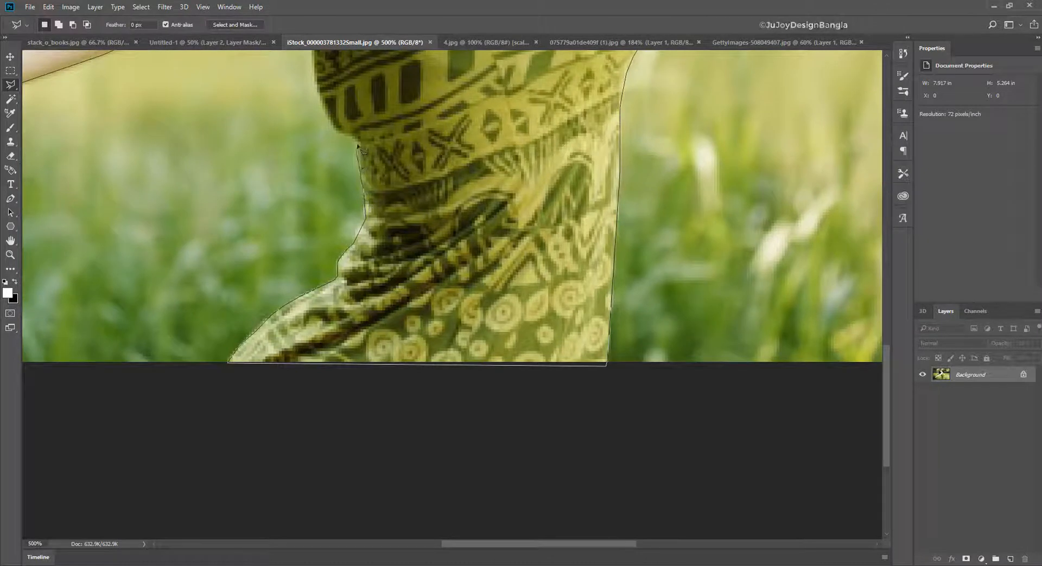
drag(355, 144, 356, 264)
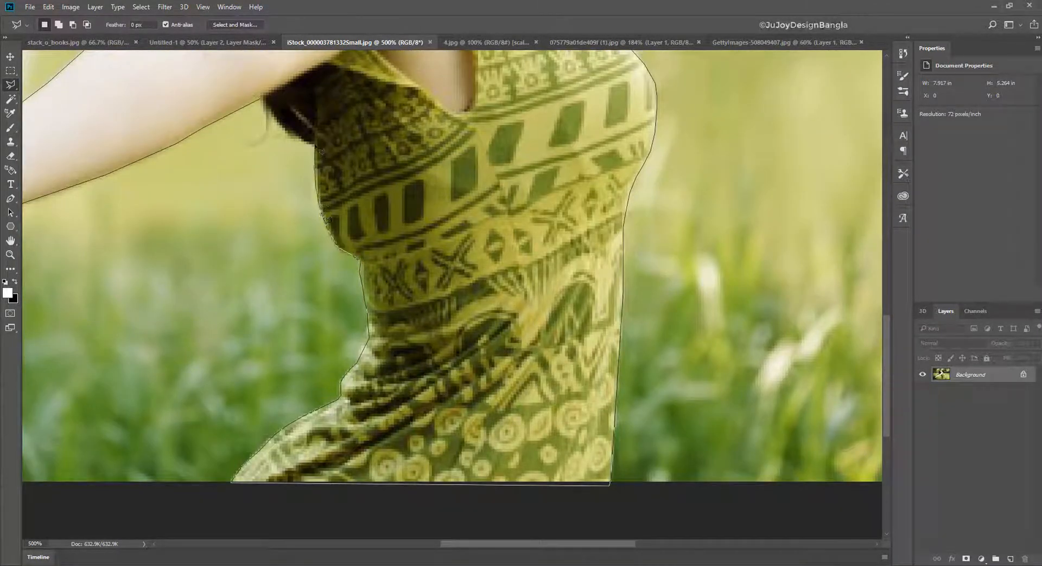
click(260, 101)
key(ctrl+0)
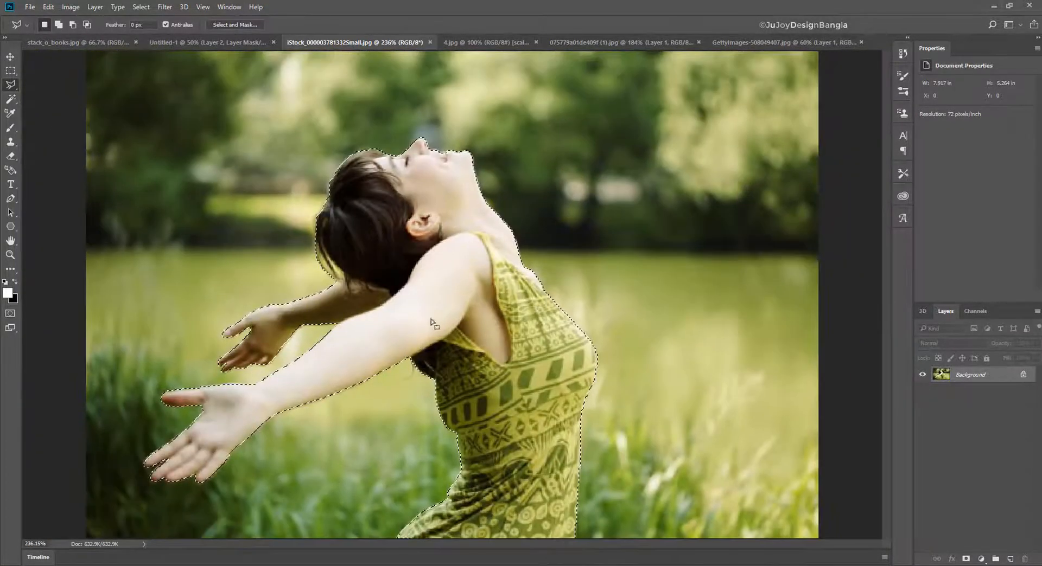
- Copy the selected woman to a new layer and hide the Background layer
key(ctrl+j)
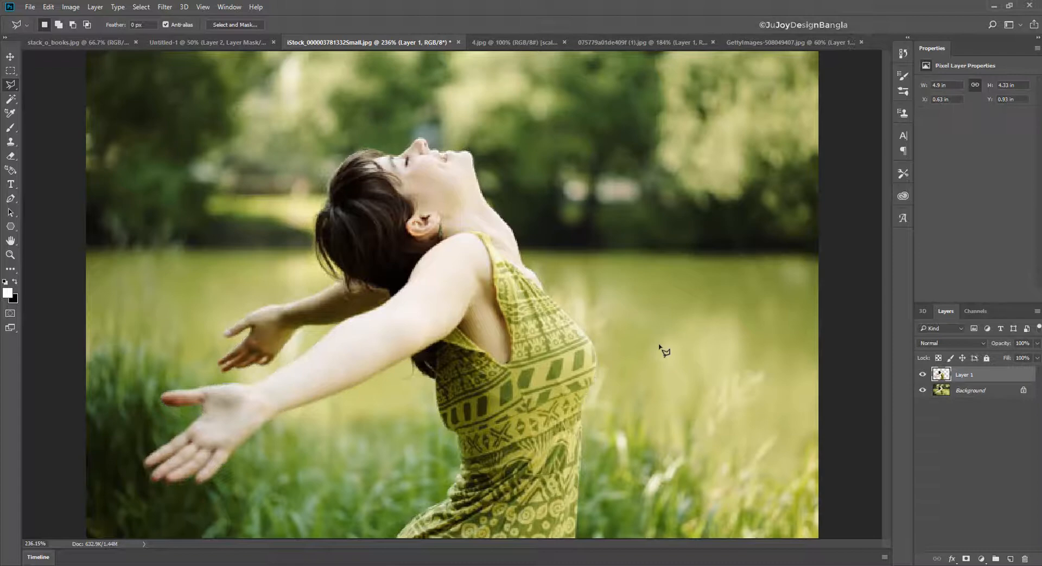
click(922, 390)
key(e)
- Bring the cut-out woman into the Untitled-1 composite and place her layer above Layer 3
click(12, 56)
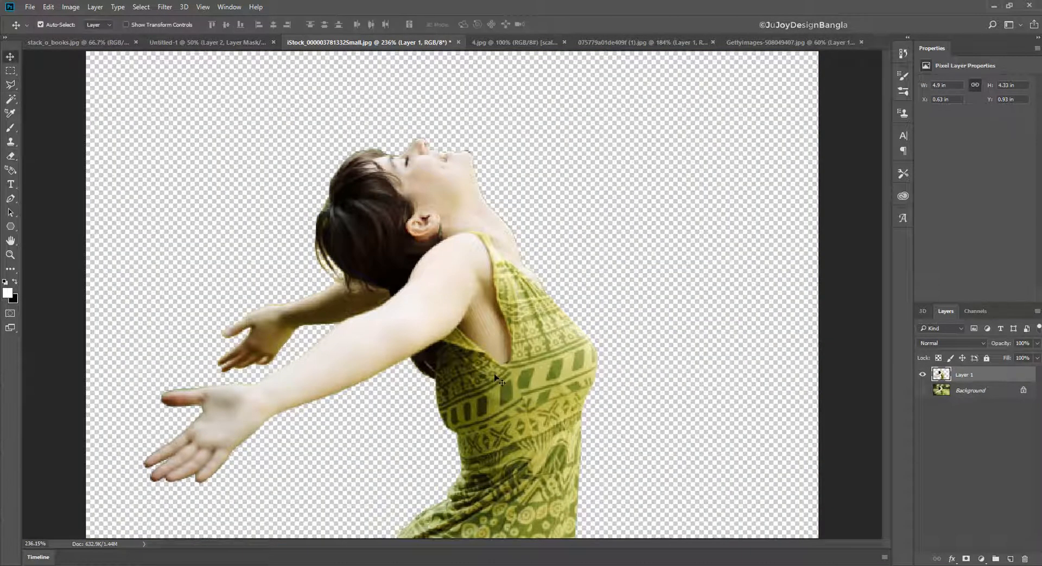
drag(393, 191, 442, 252)
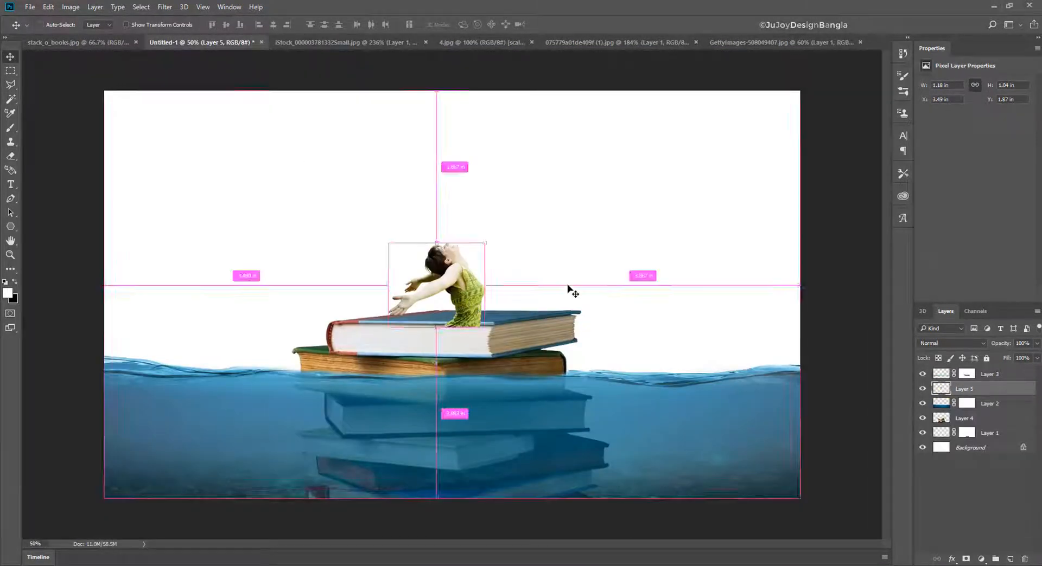
drag(1002, 389, 1002, 373)
- Convert the woman's layer to a Smart Object, then scale it to about 209% and stand it on the blue book
right_click(1003, 375)
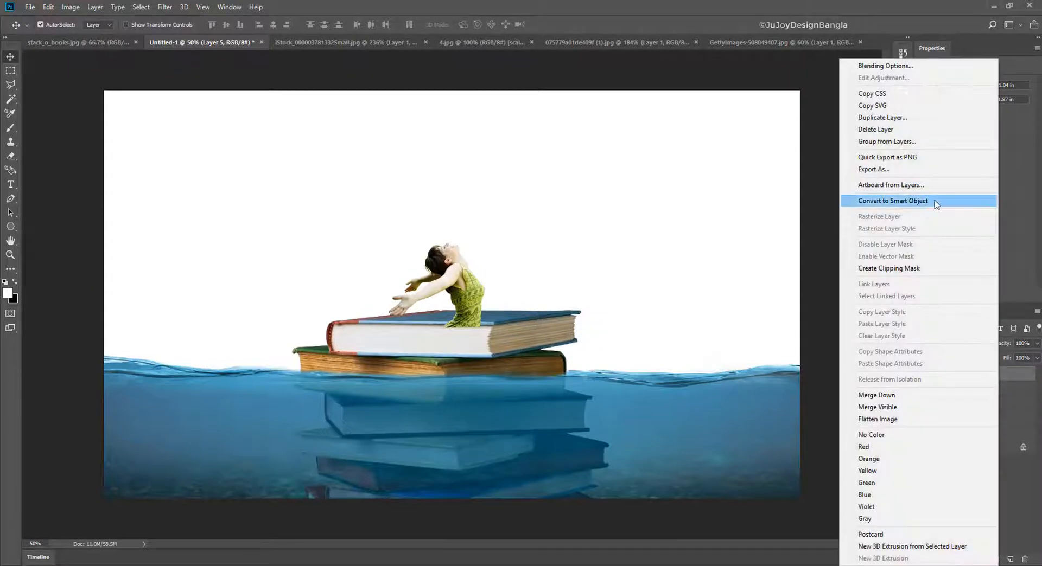
click(918, 202)
key(ctrl+t)
drag(484, 244, 521, 179)
drag(516, 296, 488, 238)
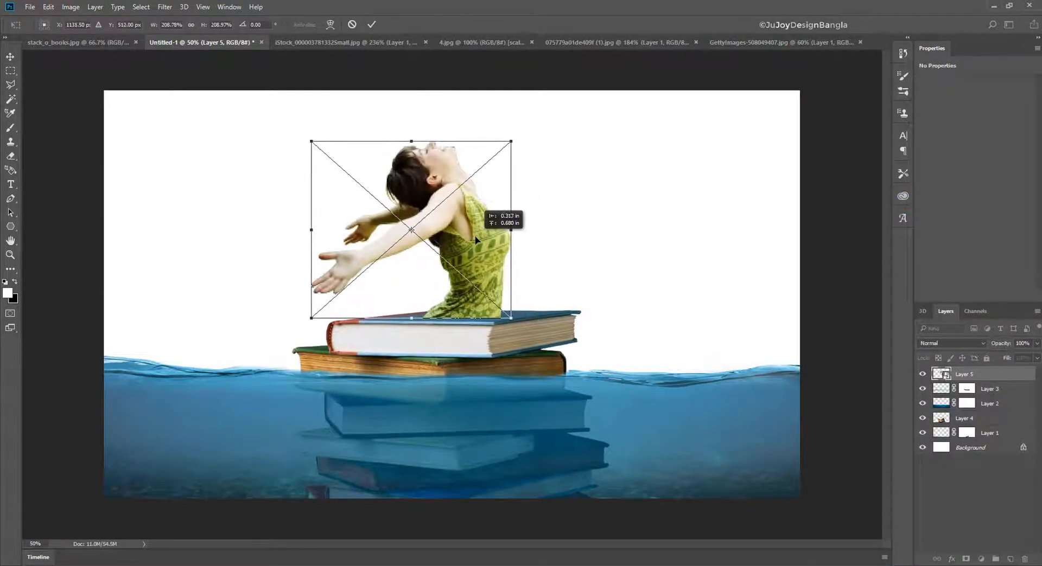
key(Return)
- Nudge the woman slightly to the right on the blue book's cover, to a horizontal position of about 2.56 in
key(ctrl+plus)
key(ctrl+plus)
drag(537, 315, 441, 293)
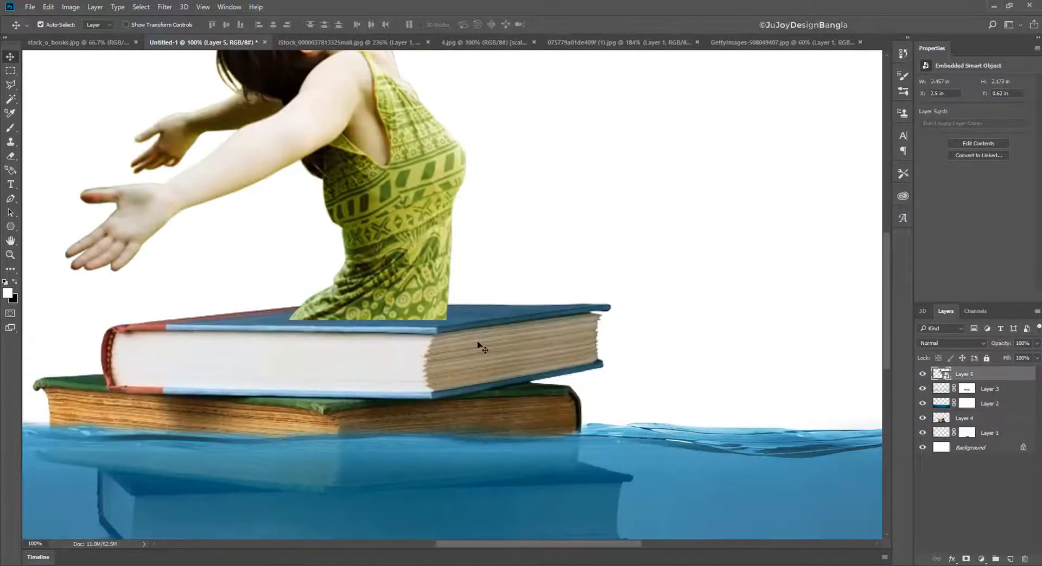
key(ctrl+plus)
drag(376, 265, 395, 265)
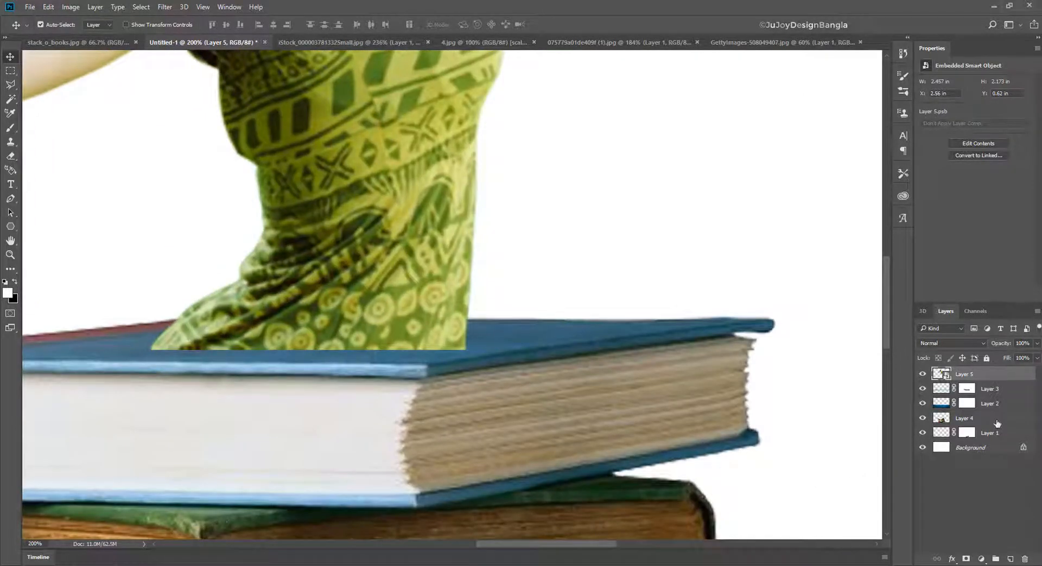
- Add a layer mask to Layer 5 and paint black along the dress's cut bottom edge to soften it against the book
click(966, 559)
click(12, 128)
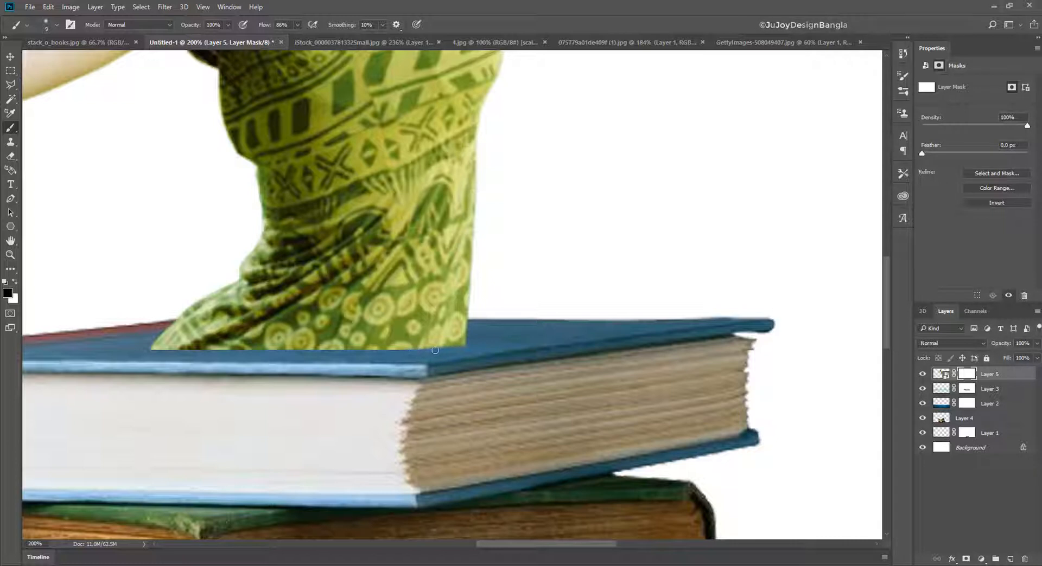
drag(453, 353, 335, 360)
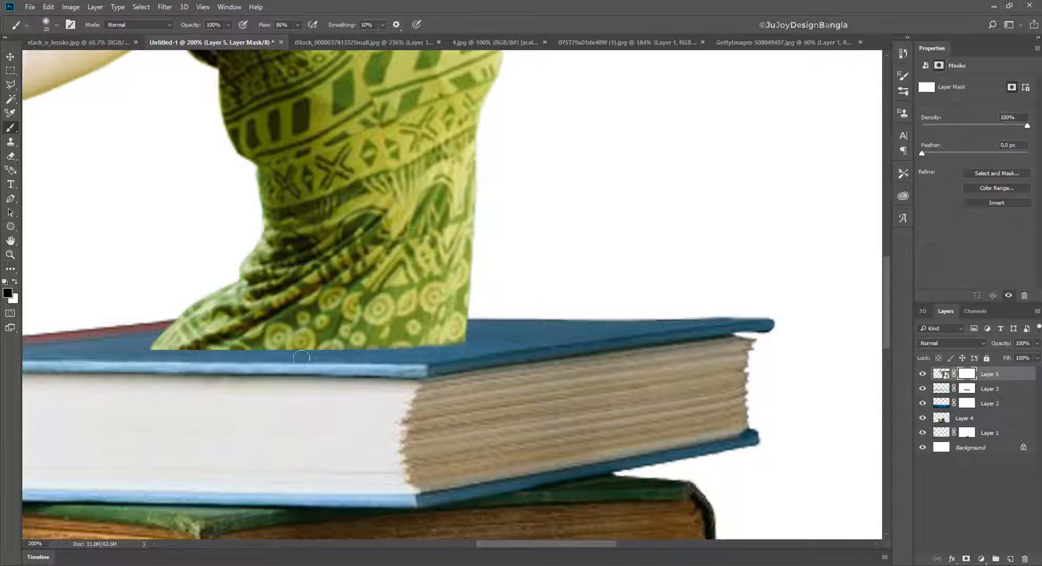
mouse_move(172, 357)
mouse_down()
mouse_move(358, 345)
mouse_move(218, 359)
mouse_up()
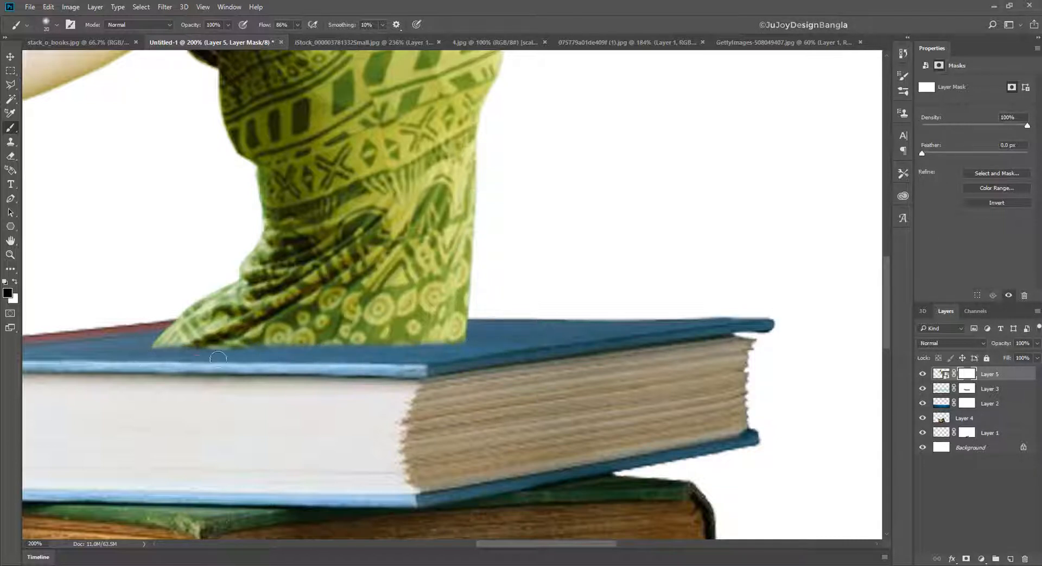
- Create a new layer above the woman and paint a soft black contact shadow along the dress base at 5% flow
key(ctrl+shift+alt+n)
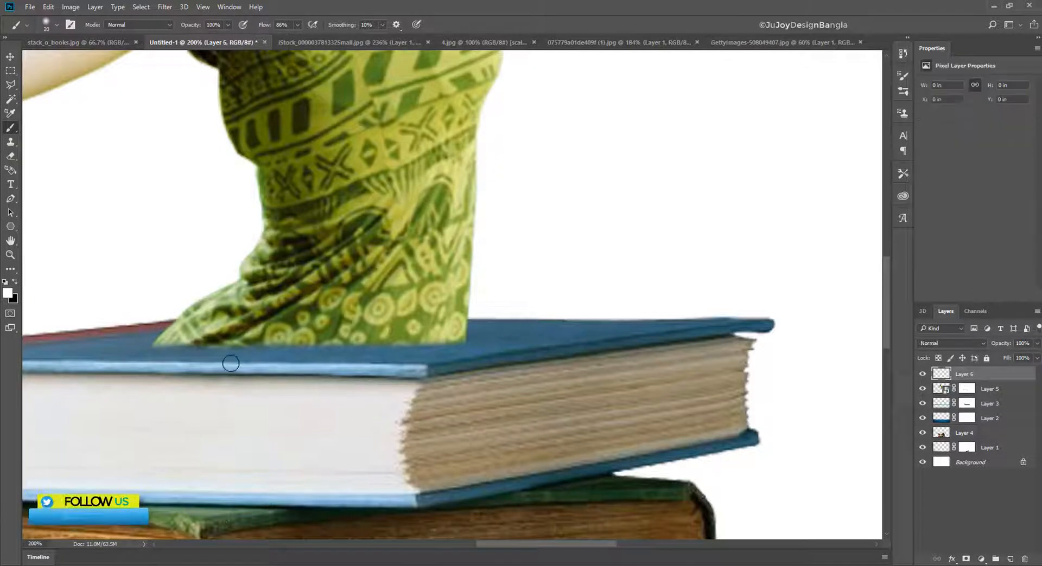
drag(297, 25, 254, 40)
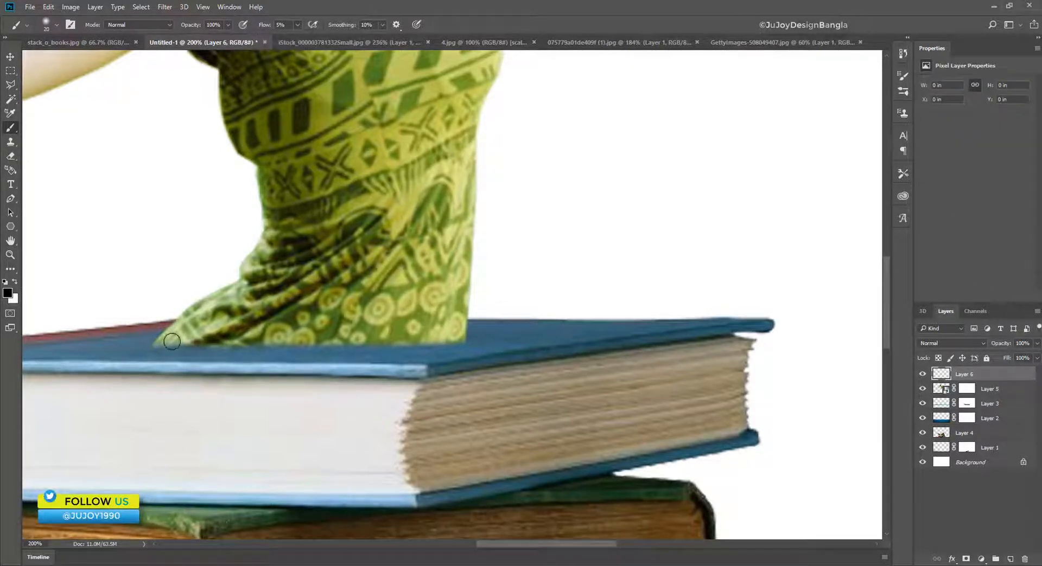
mouse_move(142, 342)
mouse_down()
mouse_move(468, 338)
mouse_move(316, 343)
mouse_move(399, 348)
mouse_up()
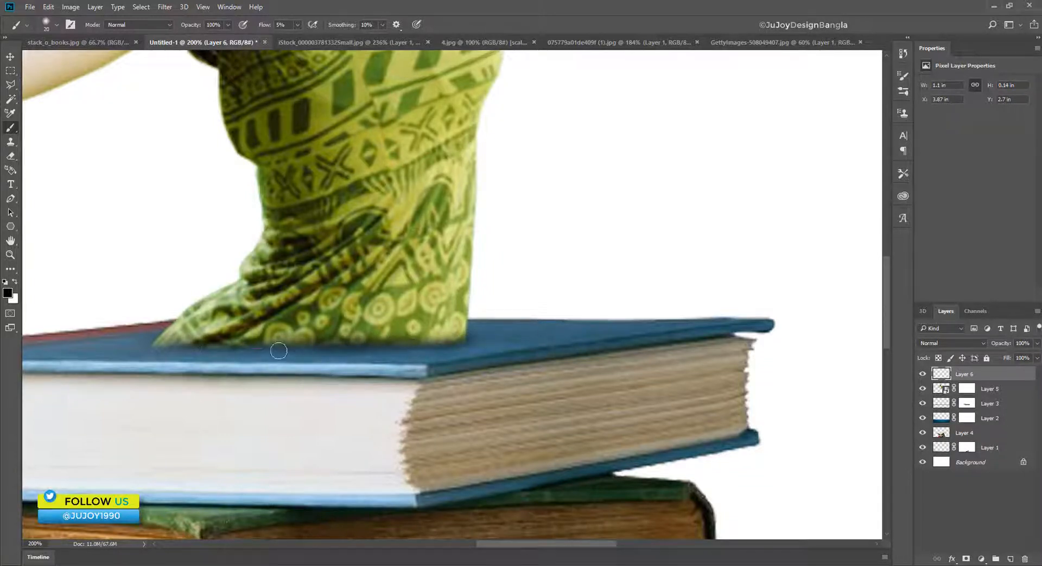
mouse_move(278, 351)
mouse_down()
mouse_move(119, 348)
mouse_move(166, 339)
mouse_move(152, 338)
mouse_move(131, 349)
mouse_move(460, 348)
mouse_move(452, 352)
mouse_move(437, 344)
mouse_move(471, 320)
mouse_move(445, 335)
mouse_move(480, 325)
mouse_move(409, 348)
mouse_move(472, 320)
mouse_move(504, 344)
mouse_move(472, 333)
mouse_move(388, 343)
mouse_move(445, 325)
mouse_move(228, 341)
mouse_move(303, 340)
mouse_move(183, 339)
mouse_move(289, 348)
mouse_move(285, 335)
mouse_move(180, 334)
mouse_move(416, 326)
mouse_up()
- Enlarge the brush to 30 px and deepen the shadow across the dress base and the book cover
key(])
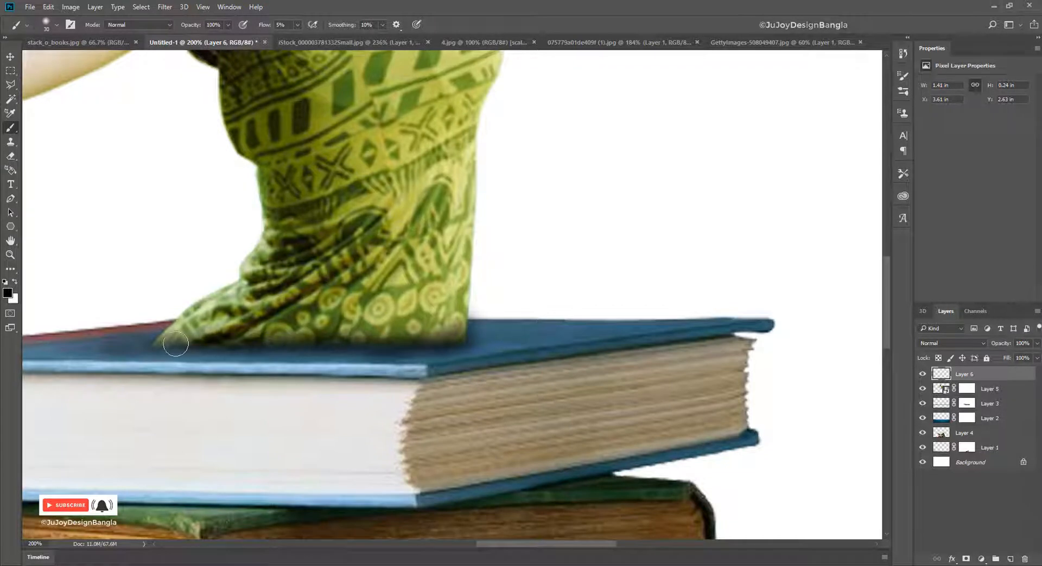
mouse_move(175, 344)
mouse_down()
mouse_move(384, 349)
mouse_move(328, 347)
mouse_up()
mouse_move(231, 343)
mouse_down()
mouse_move(137, 342)
mouse_move(298, 350)
mouse_move(474, 332)
mouse_move(314, 344)
mouse_move(441, 318)
mouse_move(469, 324)
mouse_move(264, 353)
mouse_move(461, 316)
mouse_move(239, 340)
mouse_move(372, 332)
mouse_move(478, 295)
mouse_move(367, 360)
mouse_move(463, 305)
mouse_move(308, 346)
mouse_move(430, 321)
mouse_move(223, 347)
mouse_move(424, 319)
mouse_move(231, 360)
mouse_move(435, 317)
mouse_move(186, 349)
mouse_move(412, 319)
mouse_move(164, 339)
mouse_move(441, 309)
mouse_move(199, 338)
mouse_move(403, 370)
mouse_up()
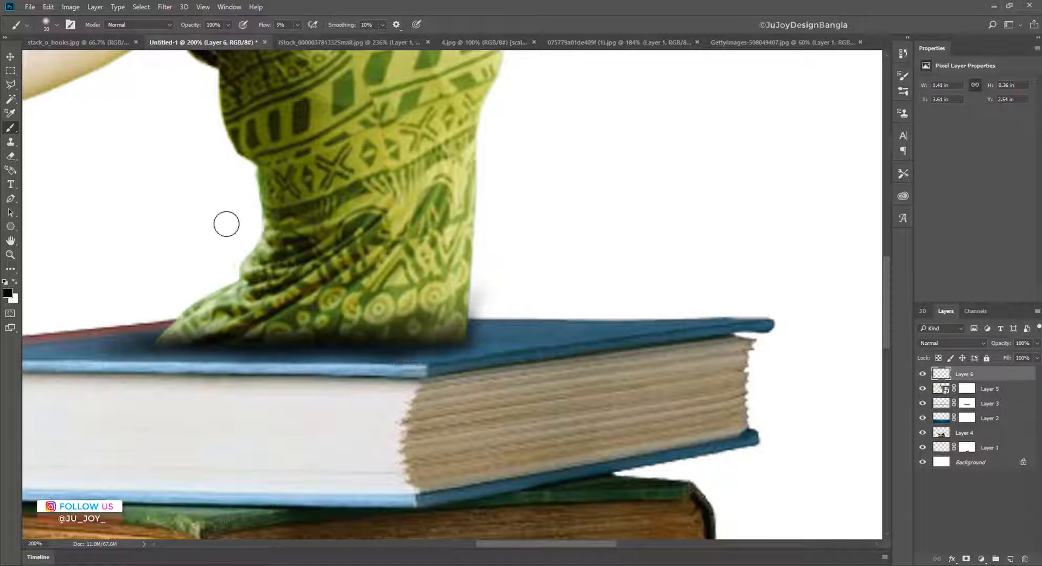
- Erase the shadow spilling onto the white background beside the dress with a 20 px eraser
click(11, 156)
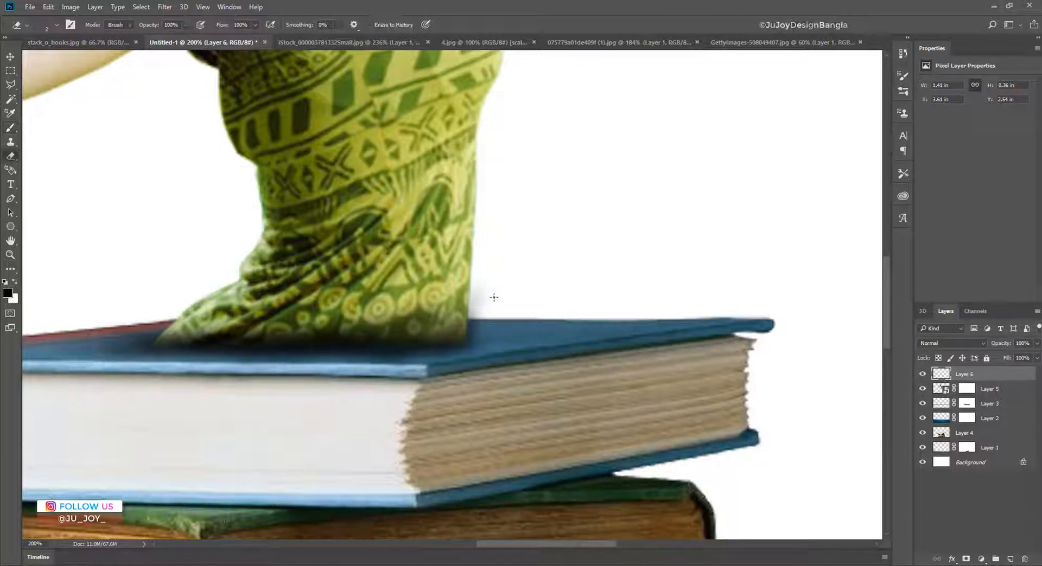
key(bracketright)
key(bracketright)
key(bracketright)
key(bracketright)
key(bracketright)
key(bracketright)
key(bracketright)
key(bracketright)
key(bracketright)
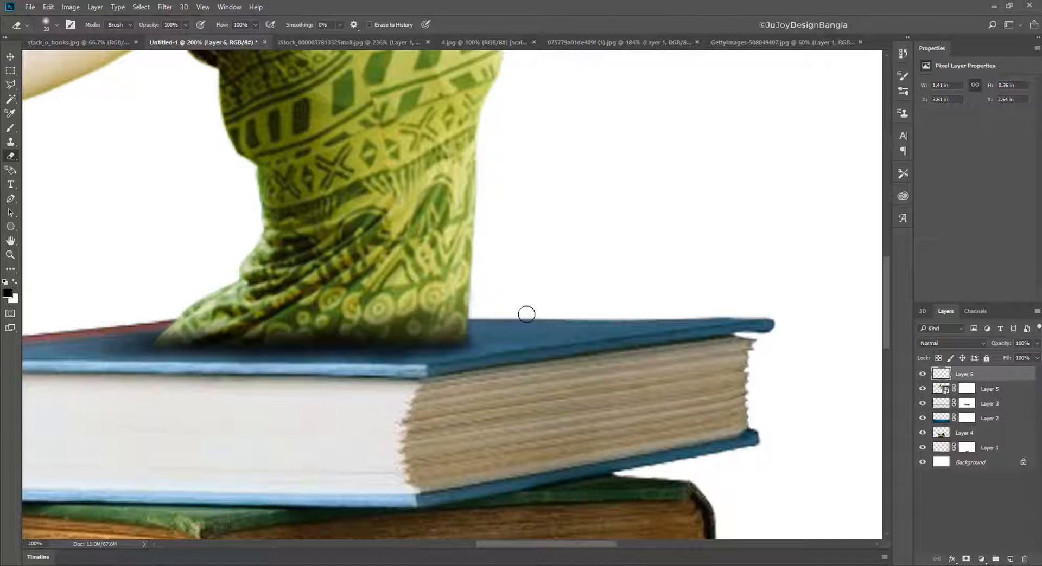
key(ctrl+minus)
key(ctrl+minus)
drag(352, 206, 368, 338)
scroll(395, 359, down, 3)
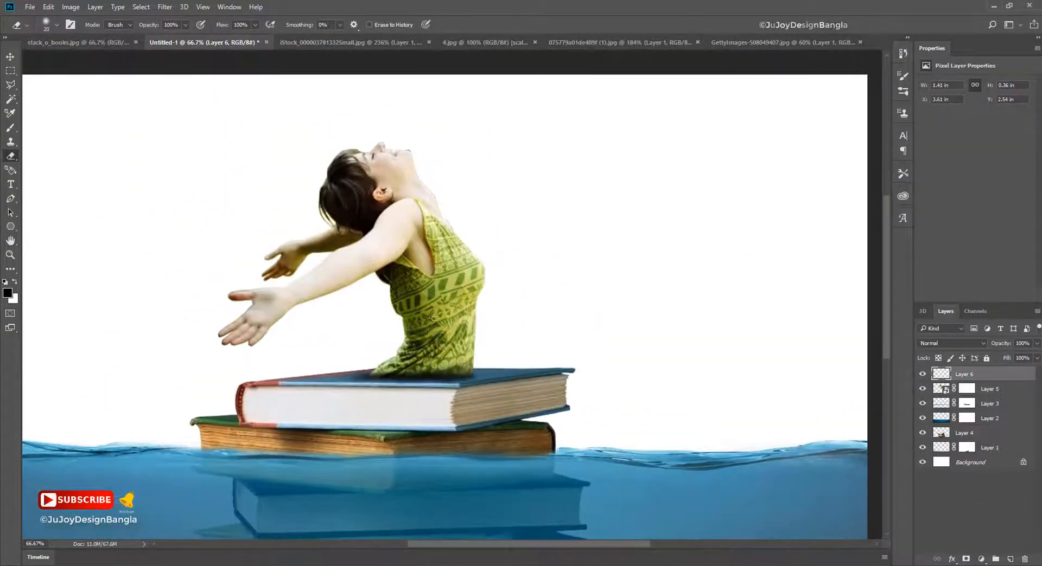
- Place clouds.jpg above the Background layer, widen it to about 50% and shift it slightly upward to fill the sky
key(ctrl+minus)
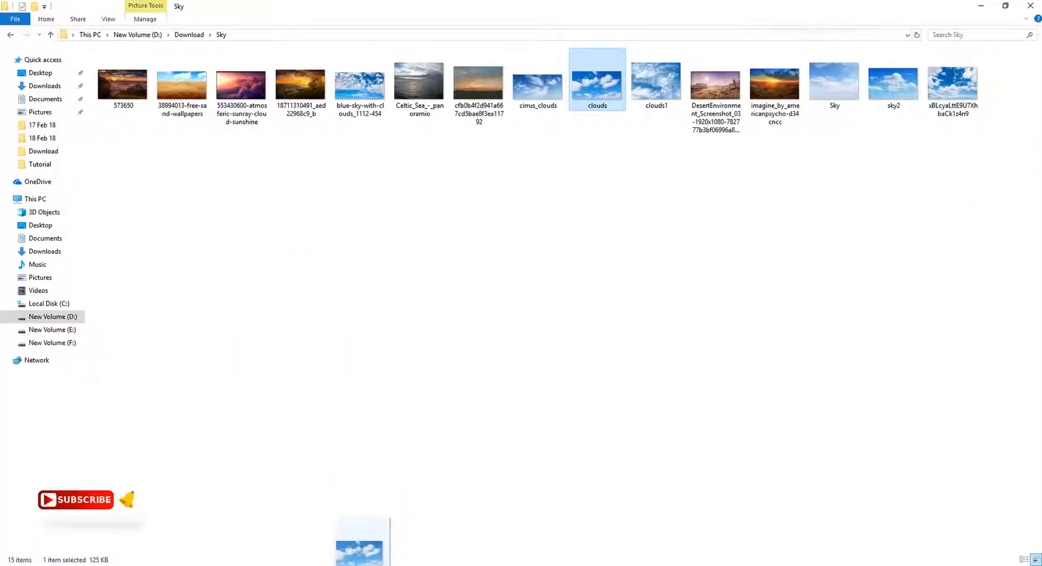
drag(360, 542, 639, 151)
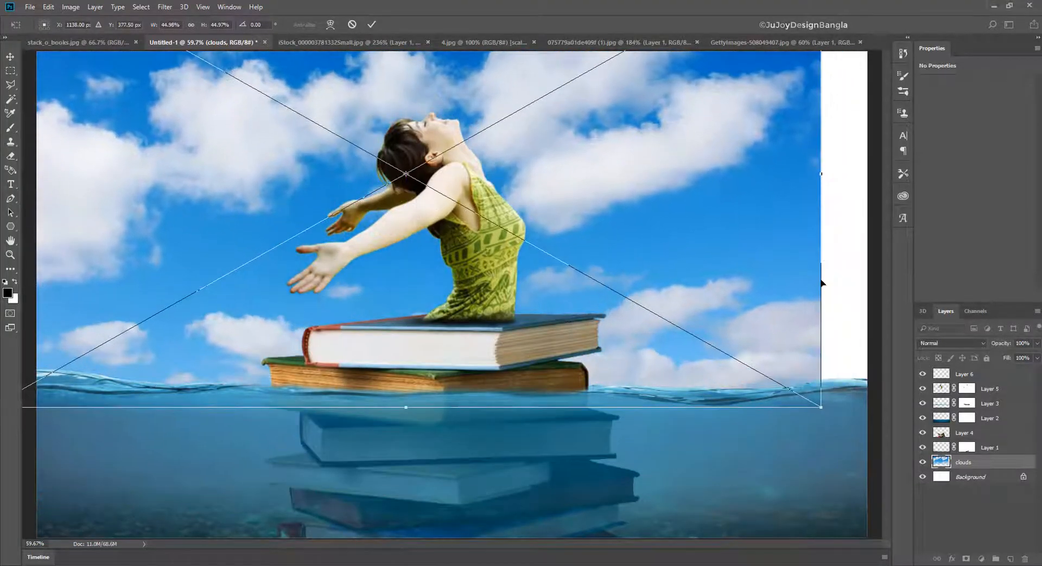
key(ctrl+minus)
drag(758, 194, 865, 193)
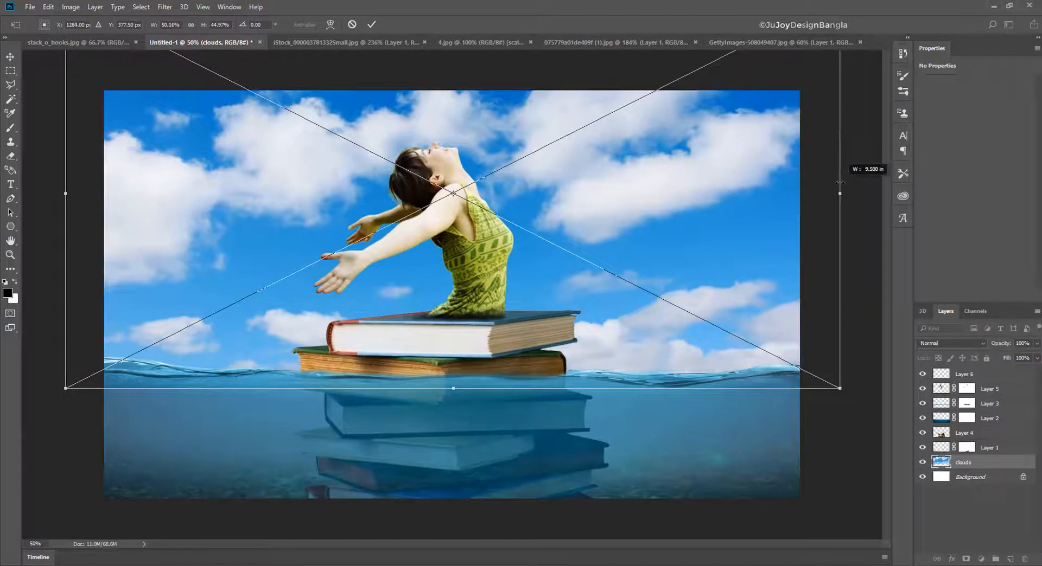
key(Return)
key(b)
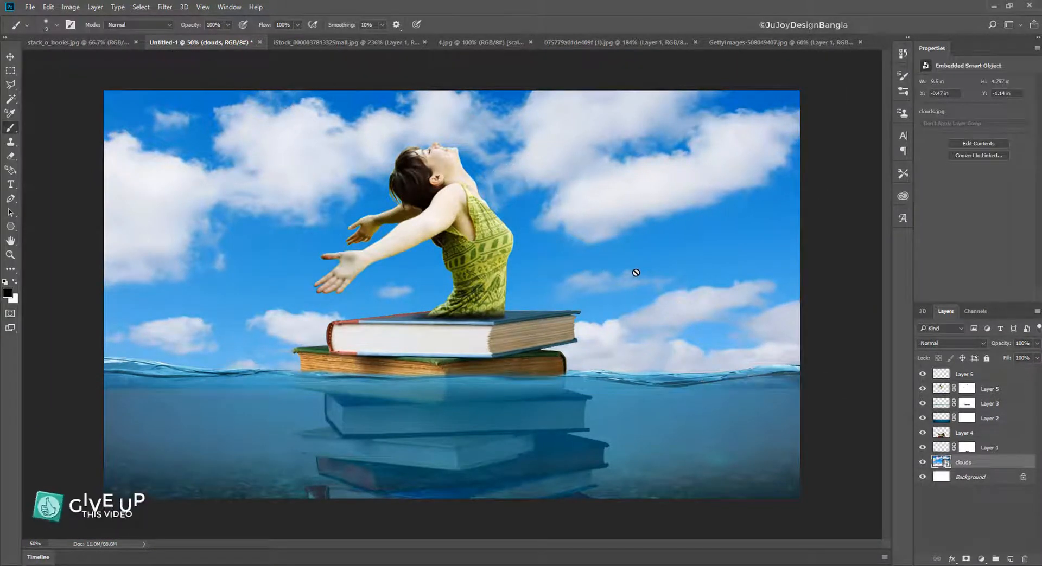
drag(633, 270, 629, 256)
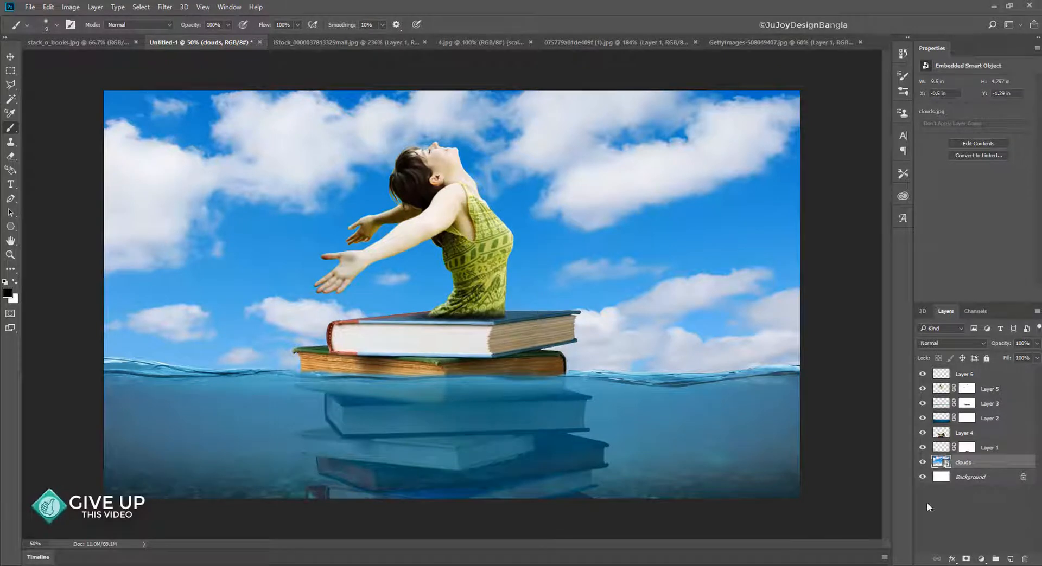
- Apply Hue/Saturation to the clouds layer with Hue -10, Saturation -27 and Lightness +11
click(75, 6)
mouse_move(108, 34)
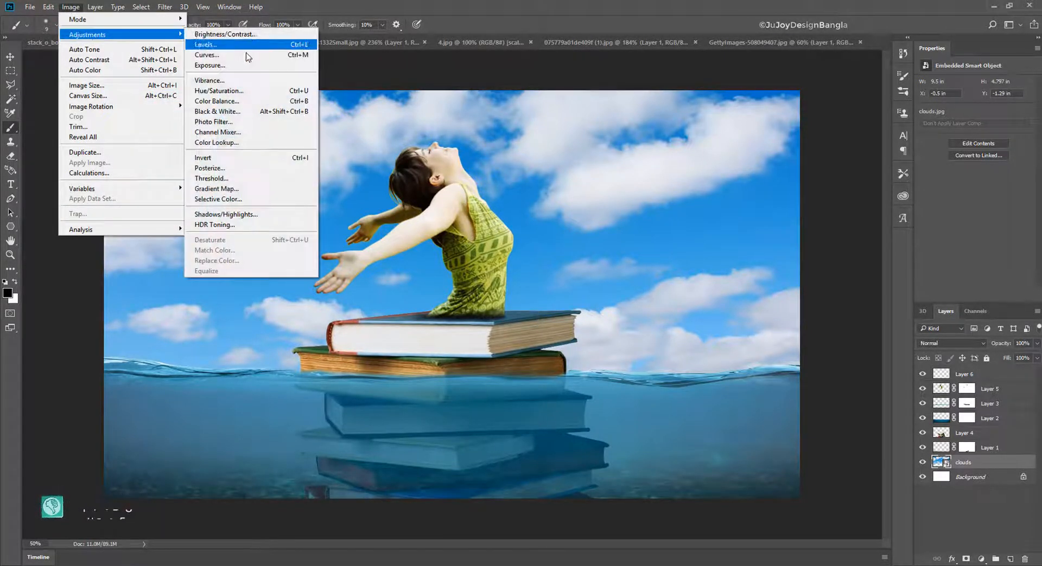
click(228, 93)
drag(558, 133, 874, 120)
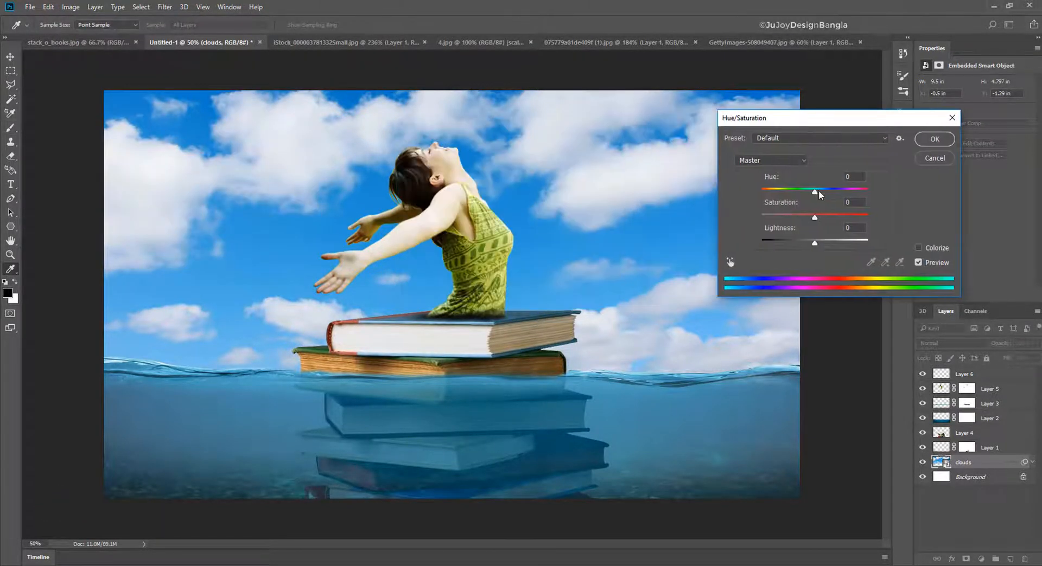
drag(818, 190, 820, 242)
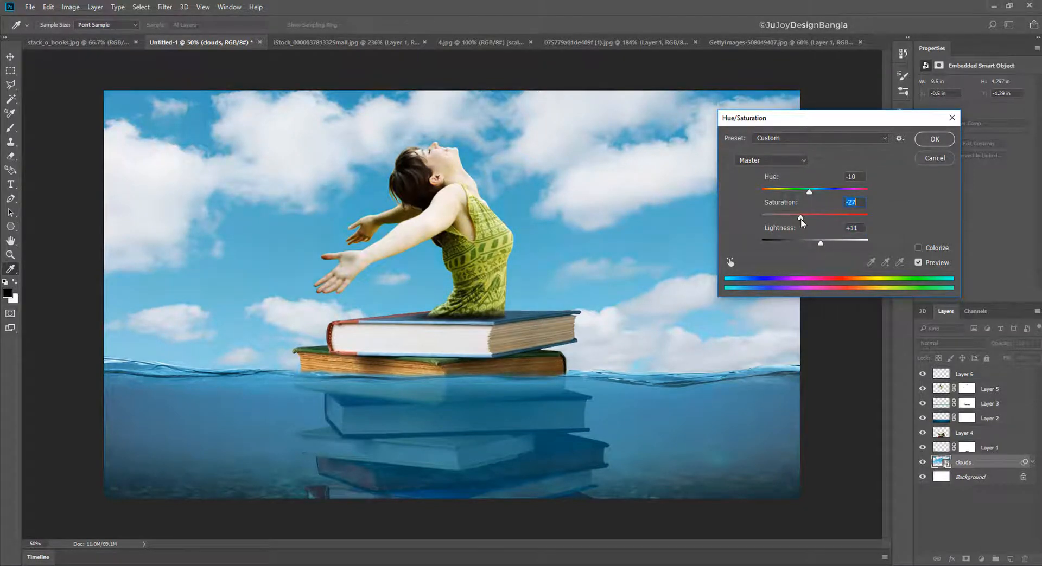
click(806, 194)
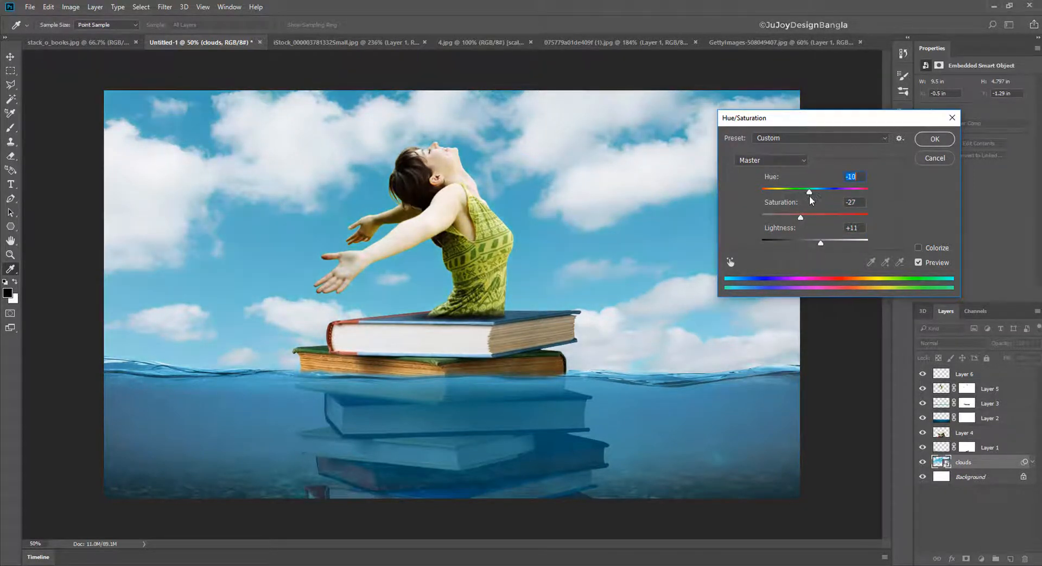
click(934, 139)
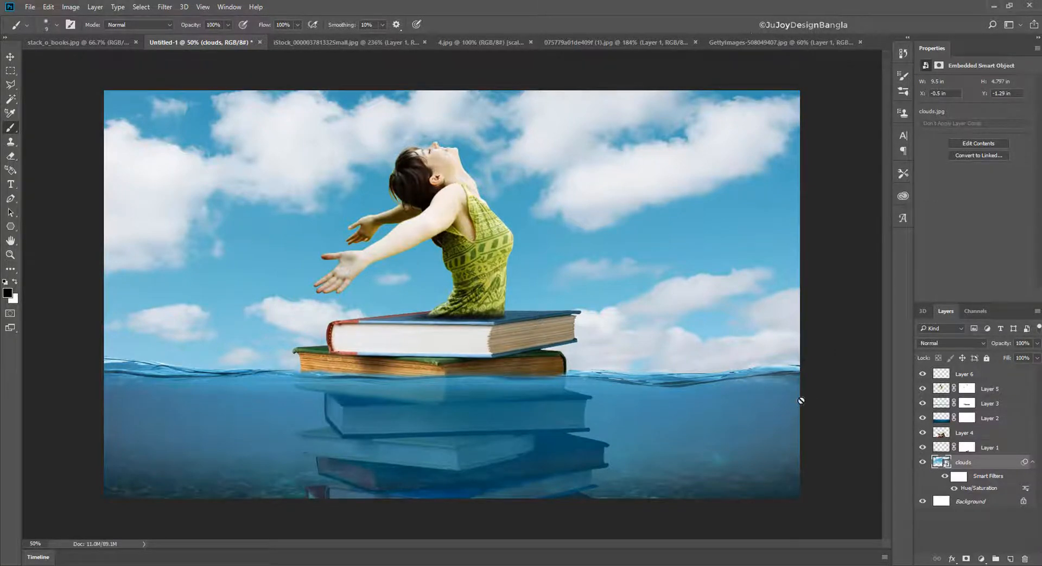
- Bring the cut-out sheet-music pages from 075779a01de409f (1).jpg into the composite near the woman's head
click(756, 43)
click(577, 42)
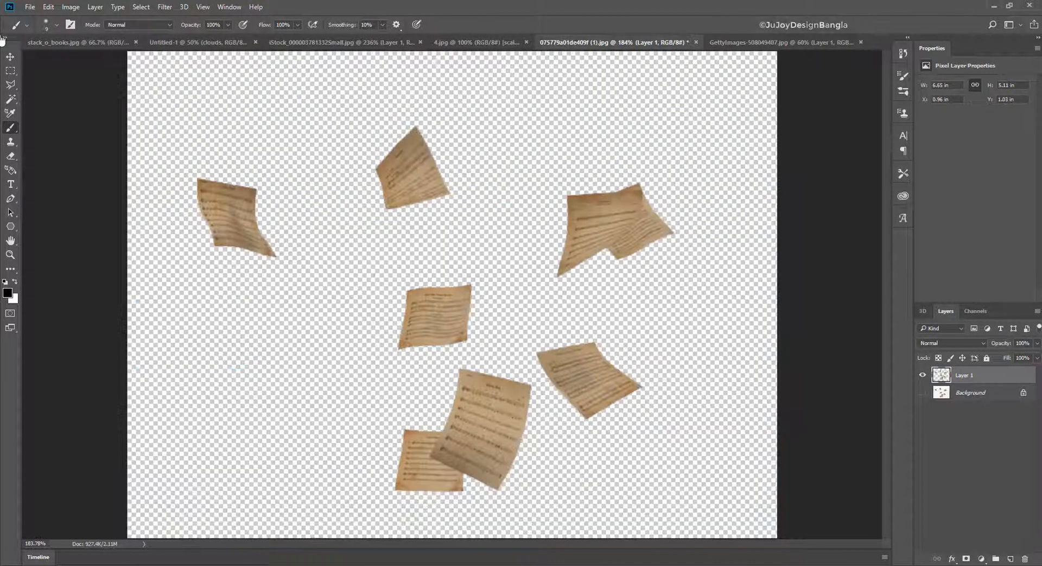
key(v)
drag(356, 168, 547, 163)
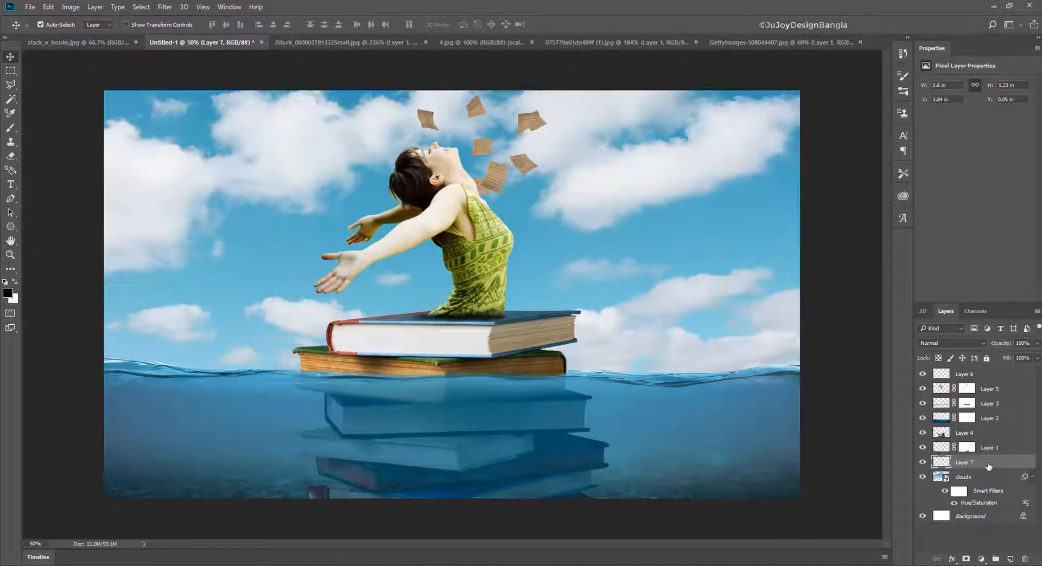
- Move the sheet-music layer to the top of the layer stack and convert it to a smart object
drag(987, 467, 983, 375)
right_click(985, 374)
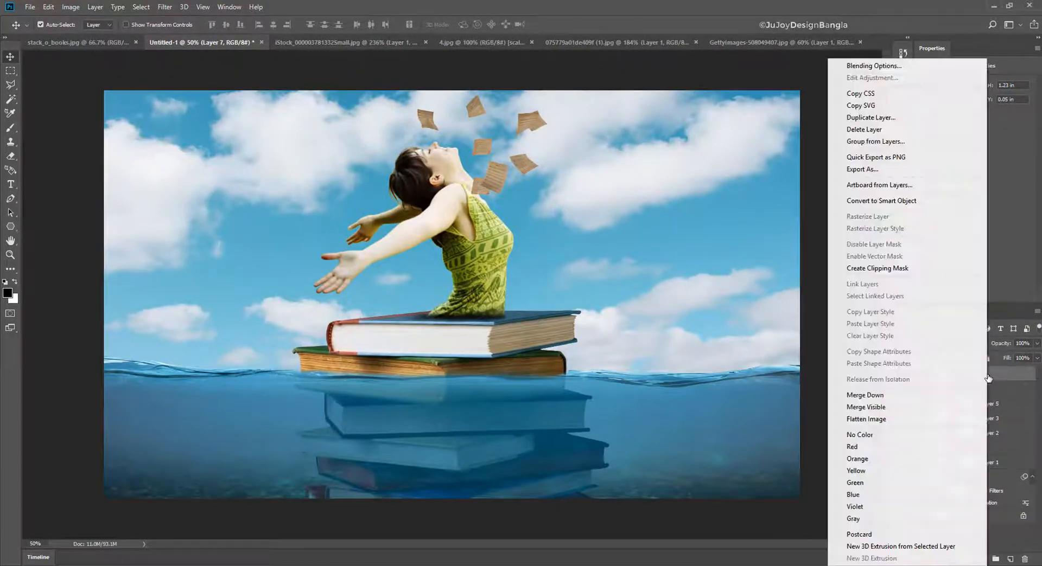
click(907, 207)
- Enlarge the sheet-music pages to about 217% and place them in the sky behind the woman's back
key(ctrl+t)
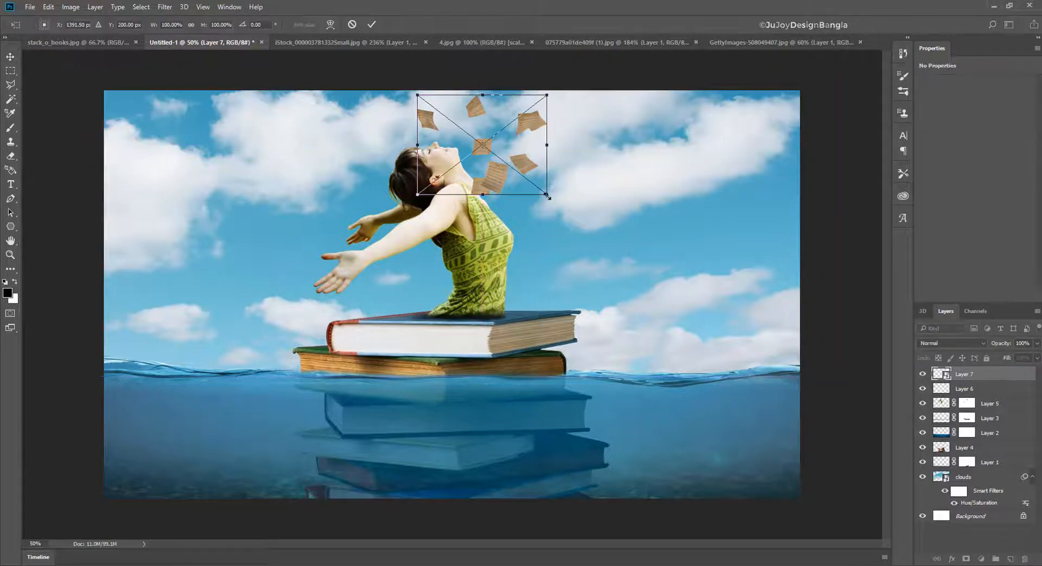
drag(548, 197, 668, 287)
drag(581, 208, 704, 287)
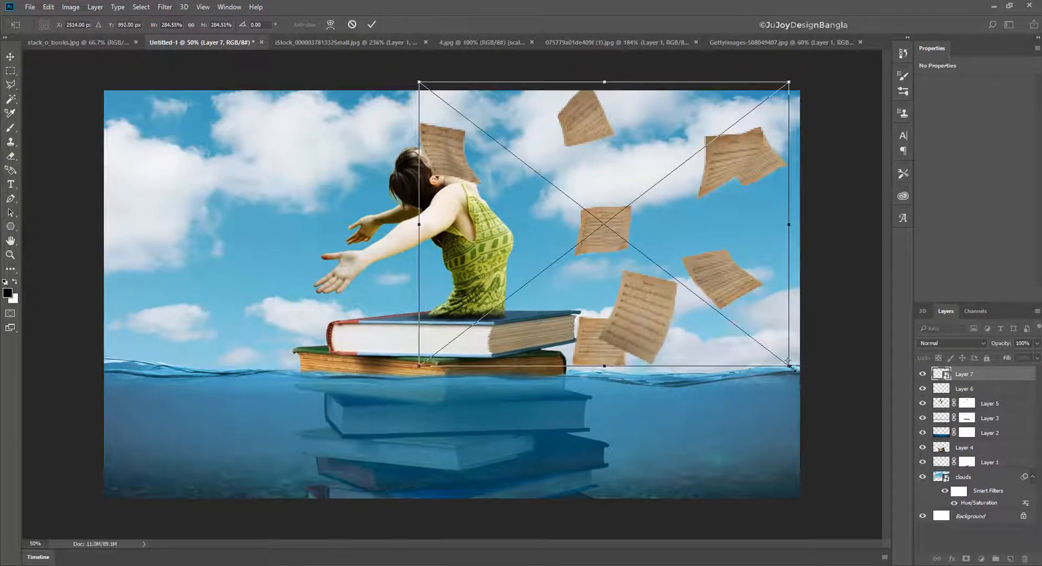
drag(789, 369, 744, 331)
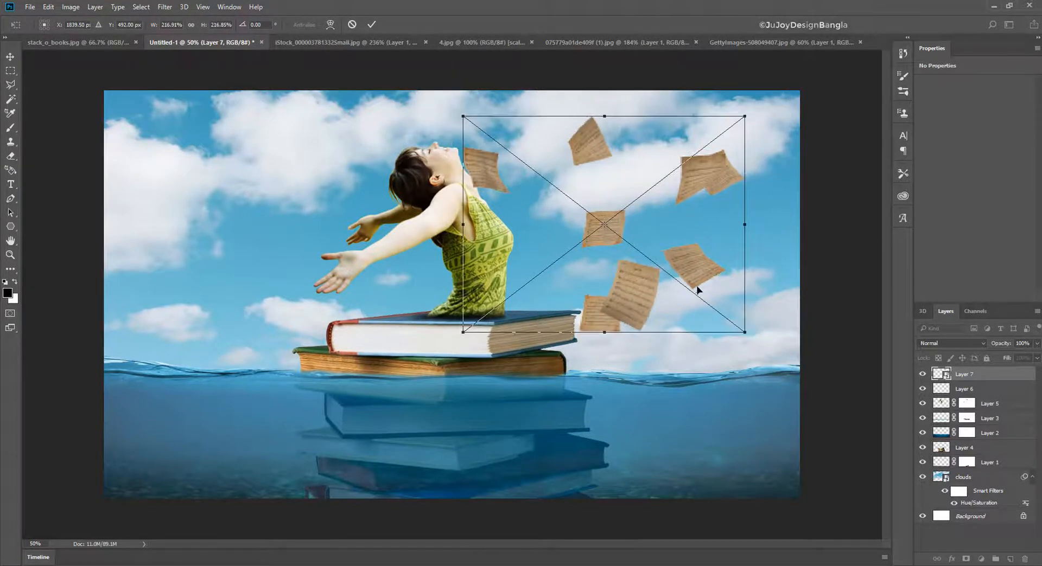
drag(698, 292, 727, 287)
key(Return)
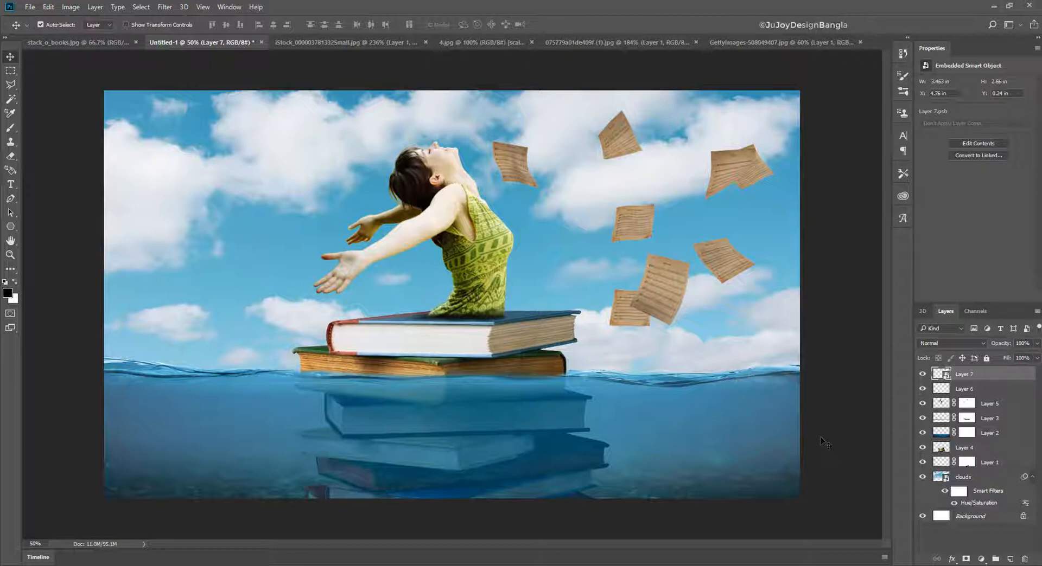
- Bring the white flying pages from 4.jpg into the composite and enlarge them to about 250% over the sky area
click(500, 42)
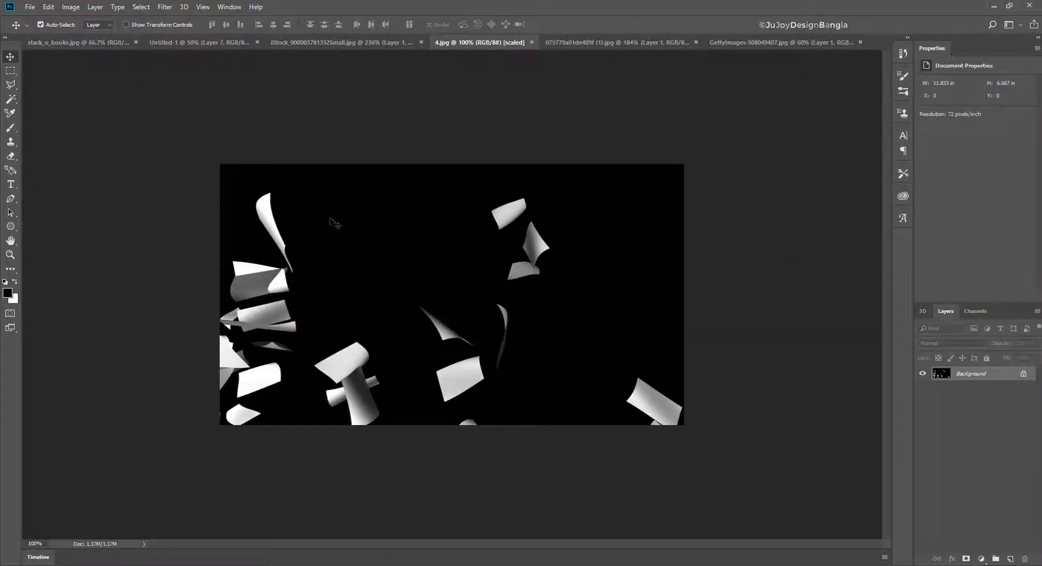
drag(329, 223, 228, 201)
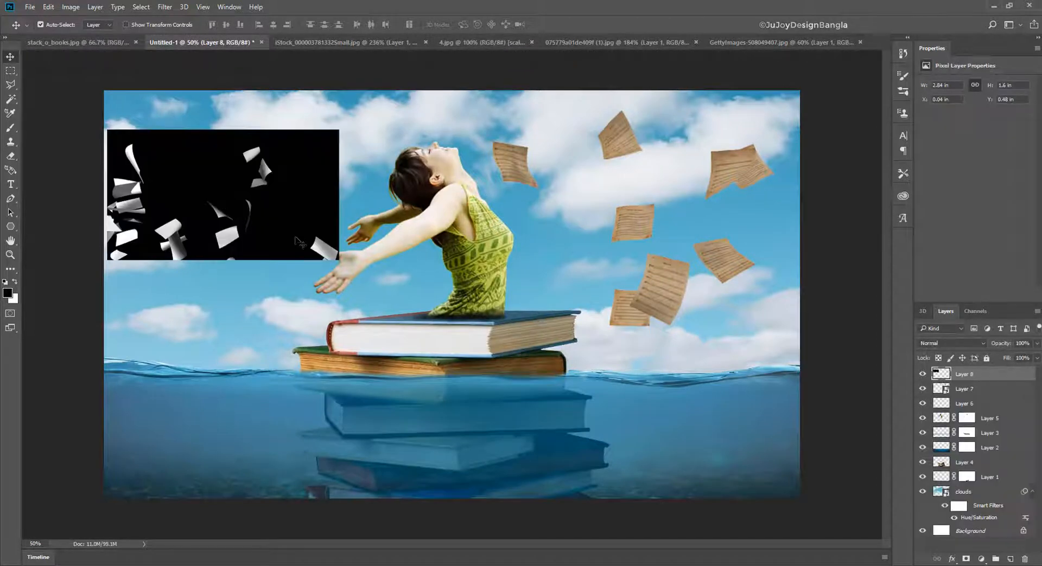
key(ctrl+t)
drag(339, 260, 584, 399)
drag(464, 262, 670, 327)
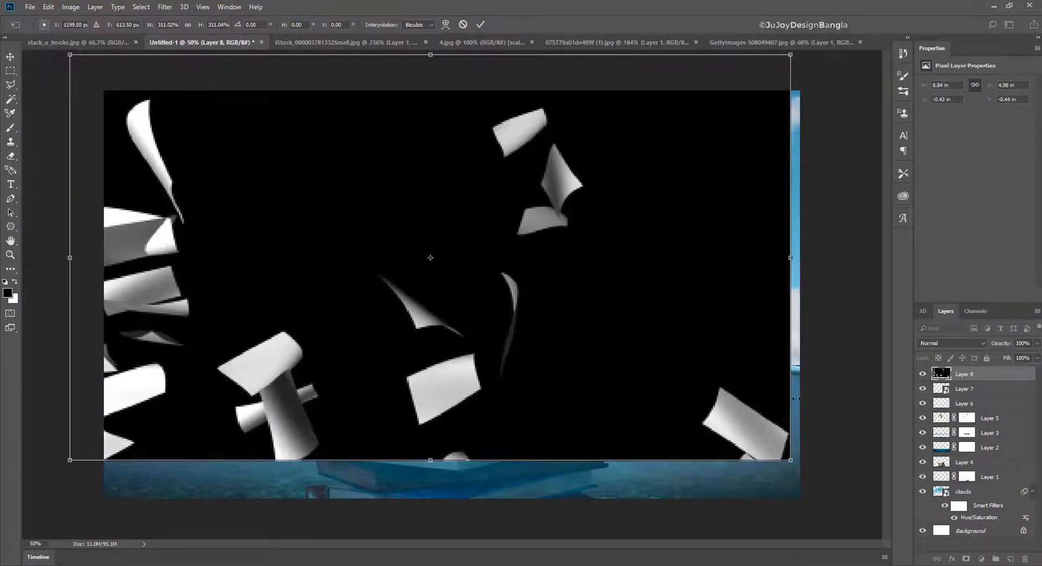
drag(791, 460, 681, 298)
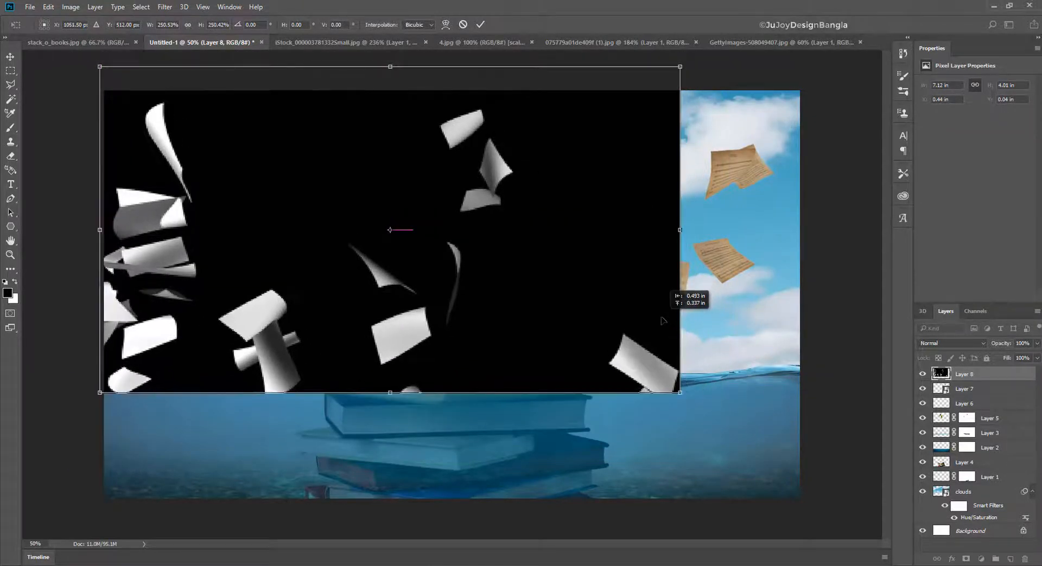
key(Return)
- Set the white pages layer to Screen blending and add a layer mask to it
click(952, 344)
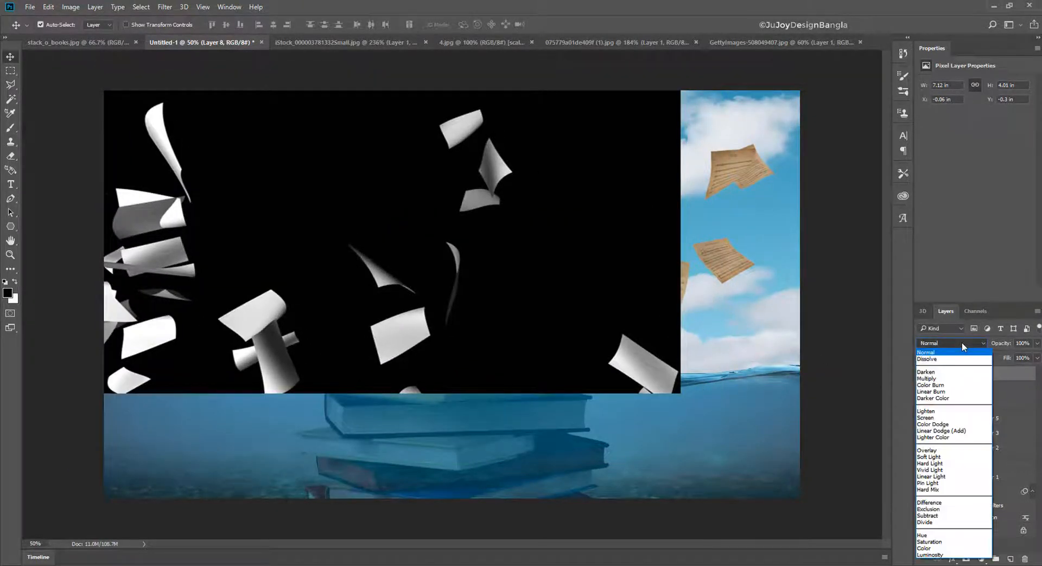
click(953, 424)
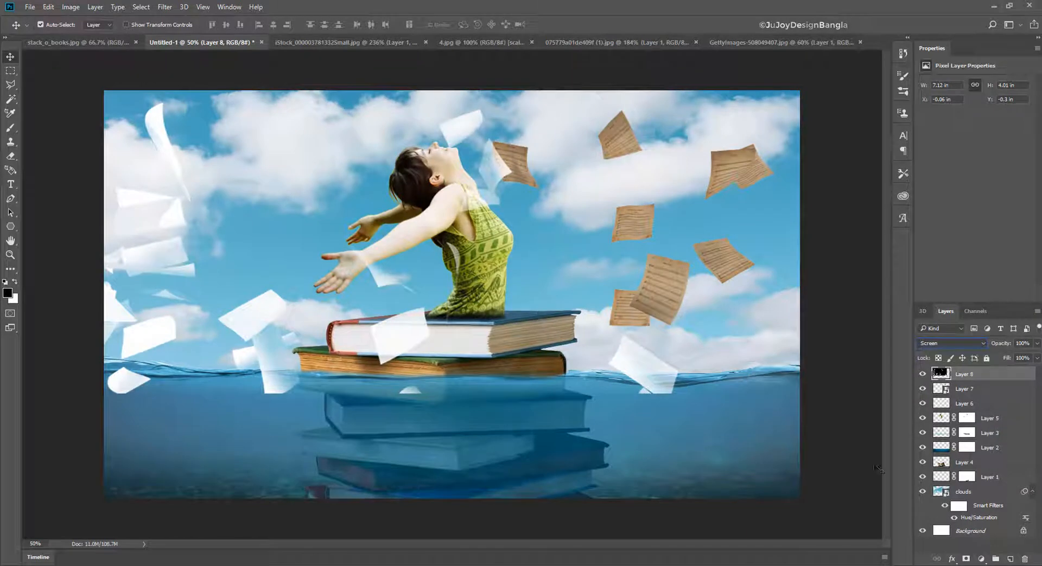
click(966, 559)
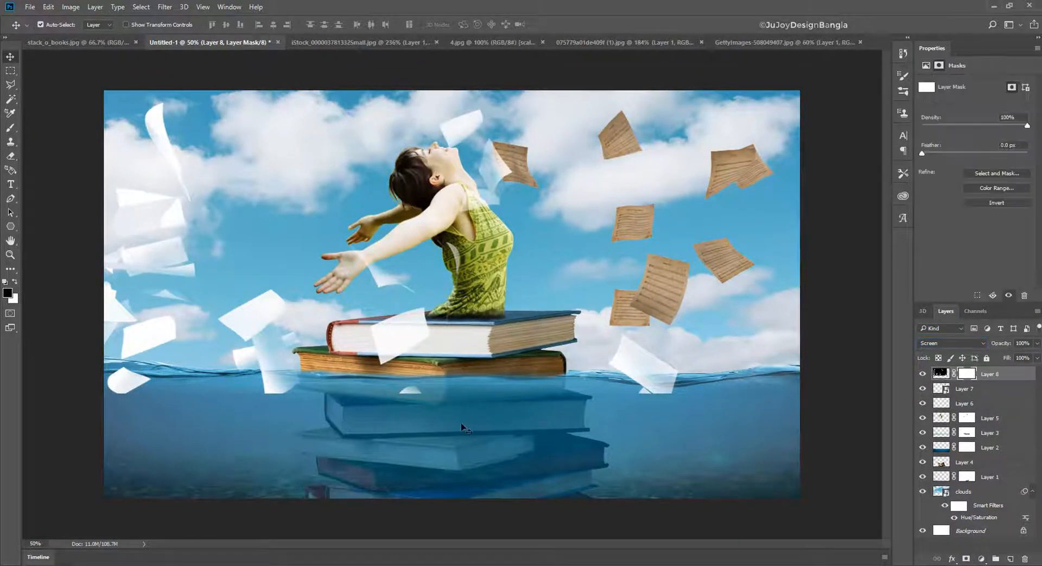
- Paint black on the Layer 8 mask with a 175 px brush to hide the white pages overlapping the waterline
click(11, 128)
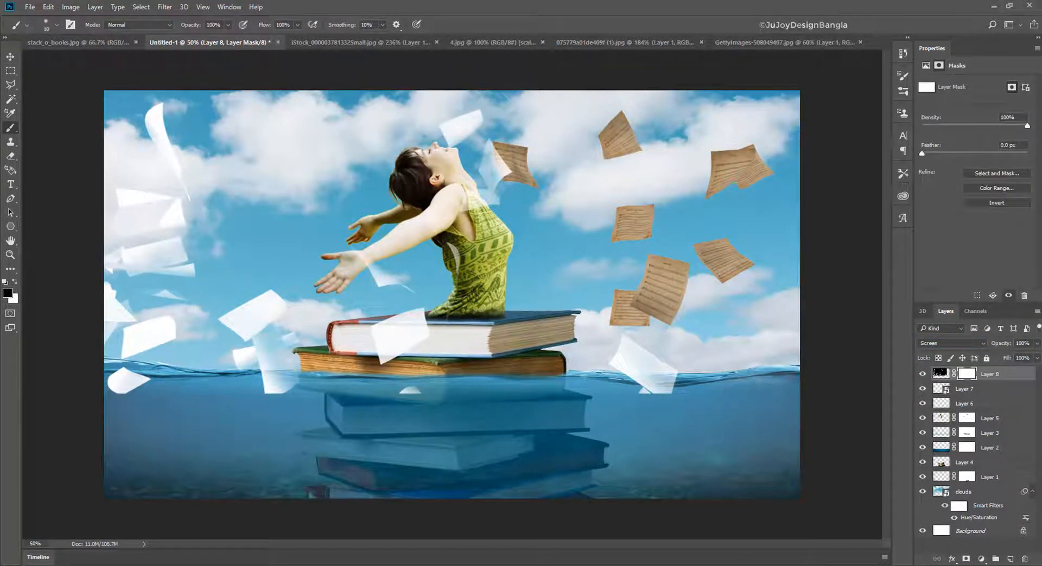
key(bracketright)
key(bracketright)
key(bracketright)
key(bracketright)
key(bracketright)
key(bracketright)
key(bracketright)
key(bracketright)
key(bracketright)
key(bracketright)
mouse_move(674, 386)
mouse_down()
mouse_move(618, 361)
mouse_move(653, 374)
mouse_up()
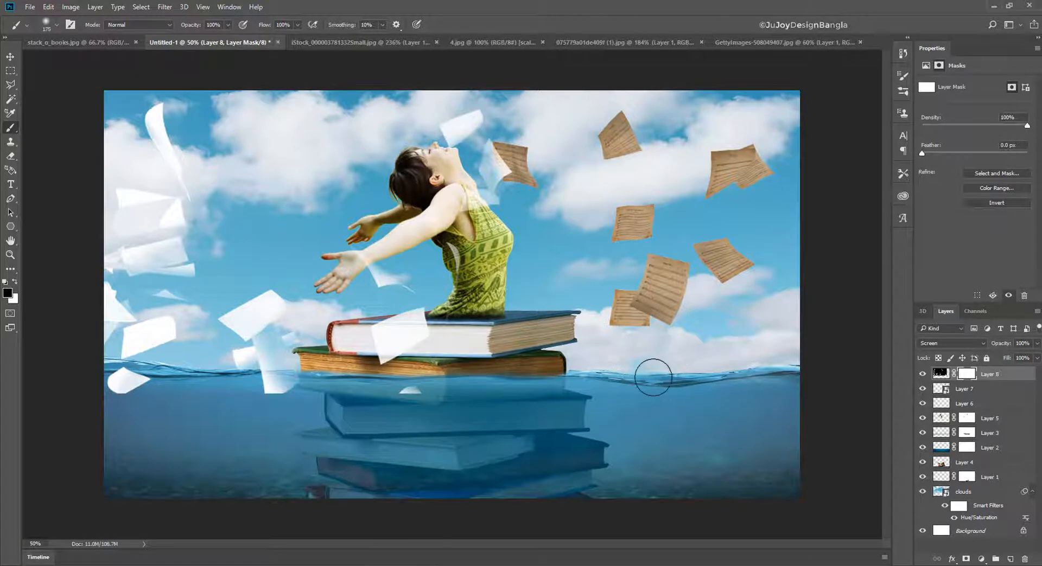
mouse_move(142, 383)
mouse_down()
mouse_move(88, 379)
mouse_move(112, 400)
mouse_move(163, 333)
mouse_move(112, 298)
mouse_move(156, 343)
mouse_up()
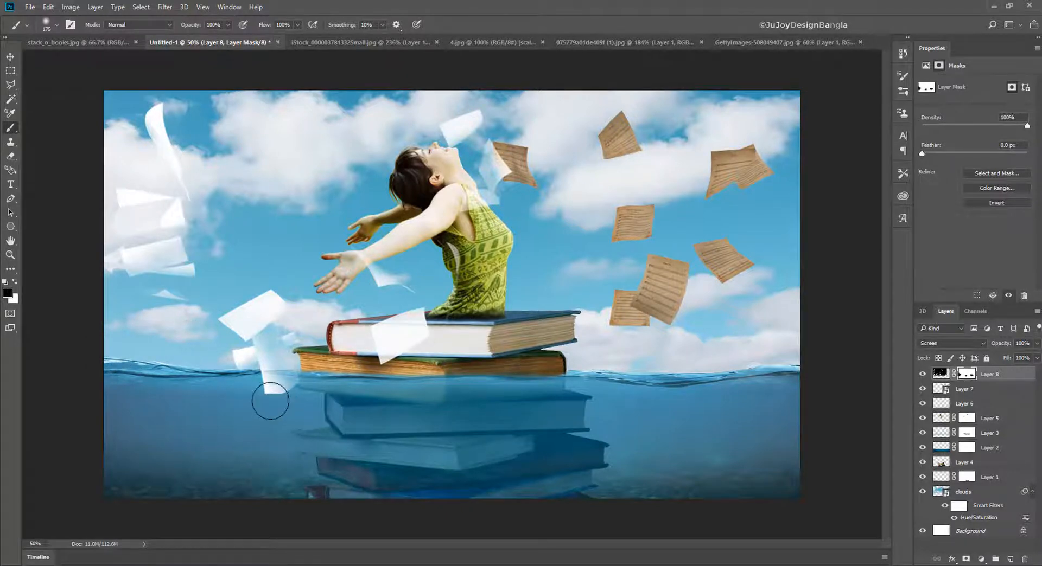
mouse_move(269, 407)
mouse_down()
mouse_move(285, 394)
mouse_move(275, 388)
mouse_move(279, 399)
mouse_move(279, 344)
mouse_move(282, 354)
mouse_move(231, 363)
mouse_up()
- Mask out the white page beside the woman's front hand using a smaller brush
key(bracketright)
key(bracketleft)
key(bracketleft)
key(bracketleft)
key(bracketleft)
key(bracketleft)
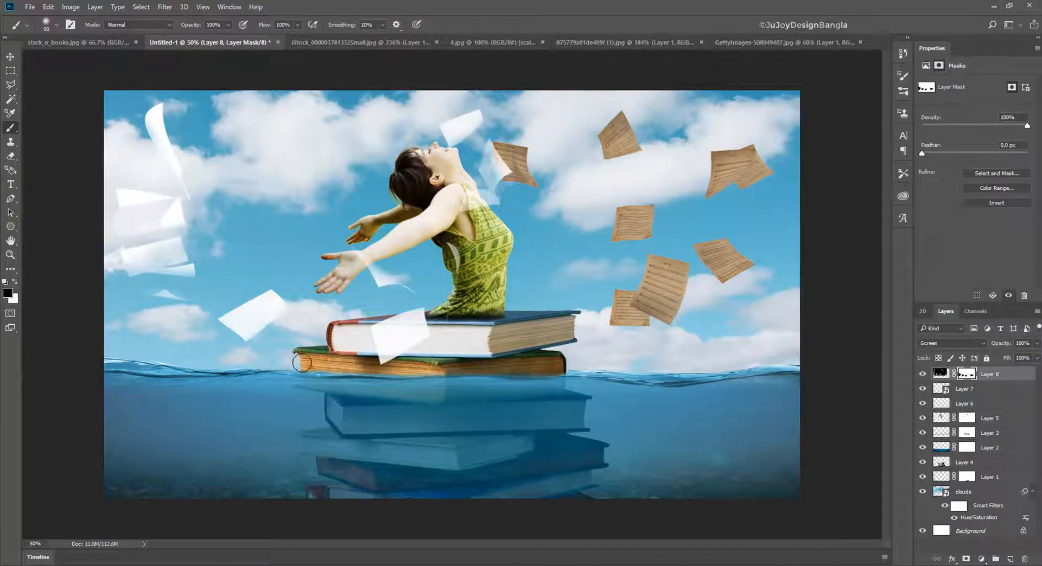
mouse_move(340, 237)
mouse_down()
mouse_move(372, 272)
mouse_move(404, 279)
mouse_up()
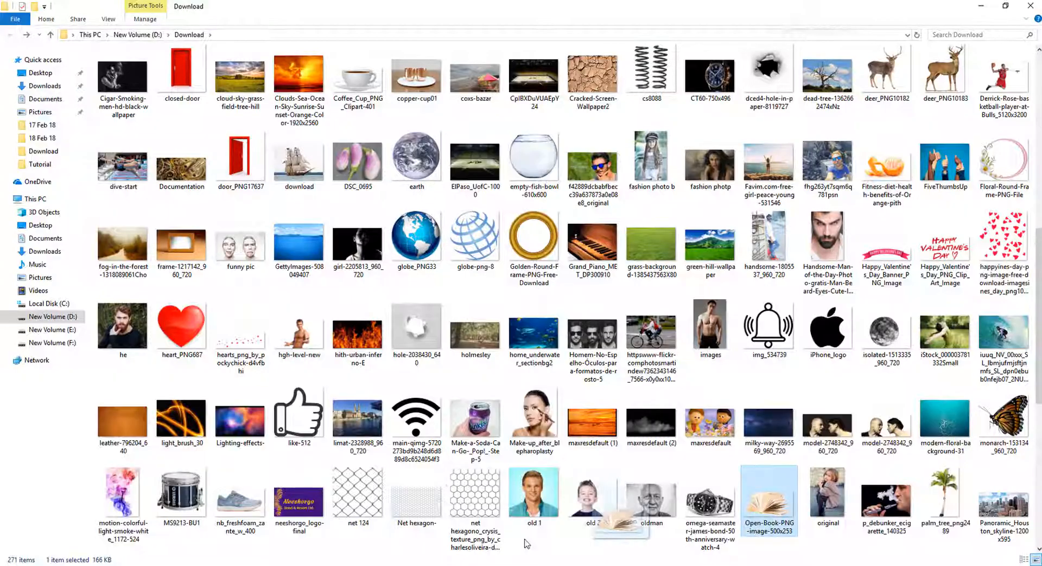
- Bring the open book from Open-Book-PNG-image-500x253.png into the composite and rotate it clockwise
scroll(569, 304, down, 1)
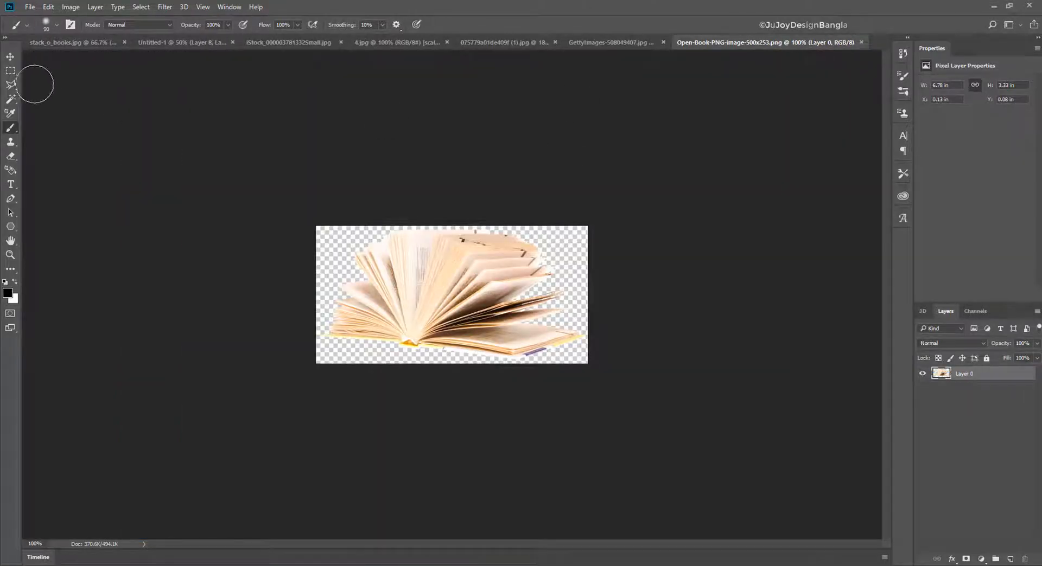
click(10, 56)
drag(394, 262, 290, 244)
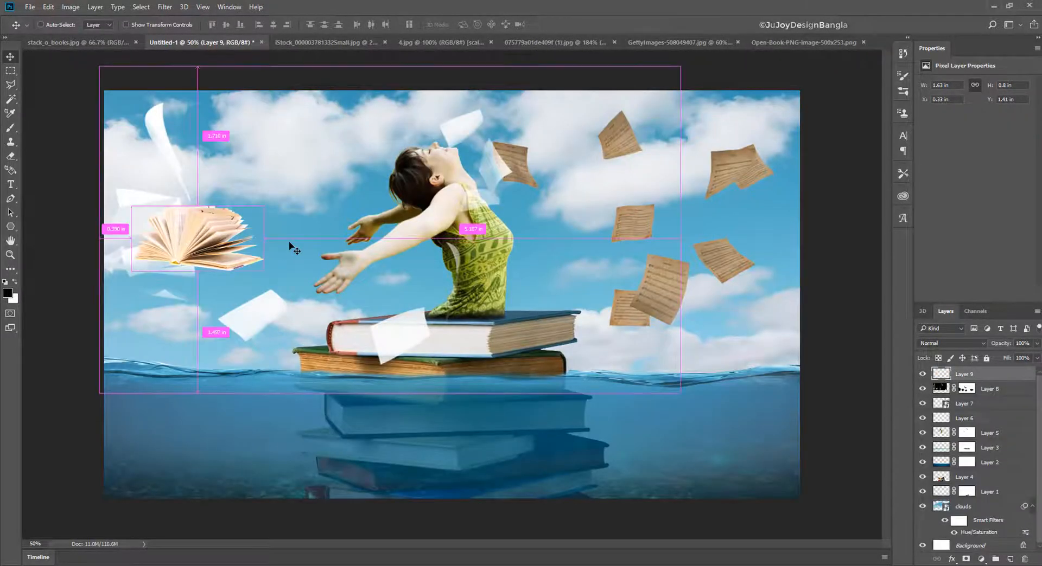
key(ctrl+t)
drag(266, 195, 294, 247)
drag(212, 238, 740, 232)
key(Return)
- Transform a small copy of the open book and place it in the sky behind the woman's back
key(ctrl+t)
drag(632, 192, 700, 372)
key(Return)
- Rotate the second open-book copy to about -88°, enlarge it to about 206% and place it across the waterline below the sheet music
key(ctrl+t)
drag(732, 341, 643, 332)
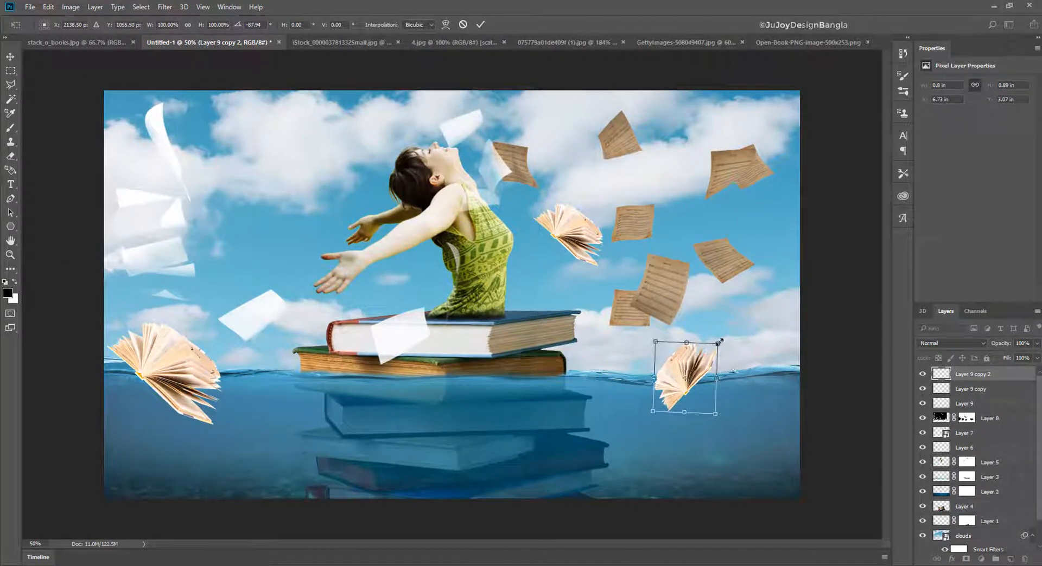
drag(721, 340, 756, 310)
drag(712, 368, 750, 365)
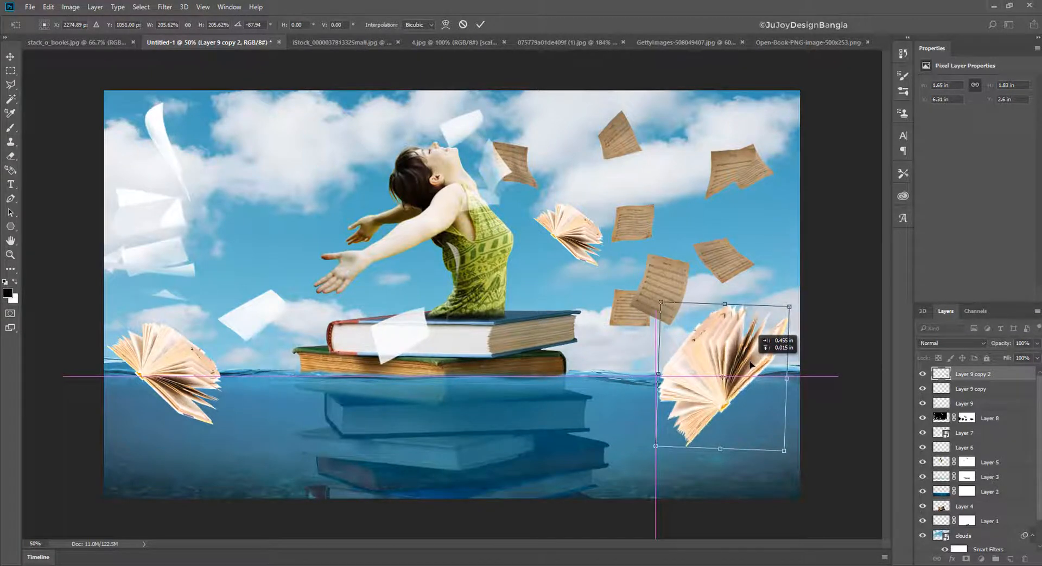
key(Return)
- Shrink the original open book to about 0.86 in wide at the waterline in front of the woman
click(217, 371)
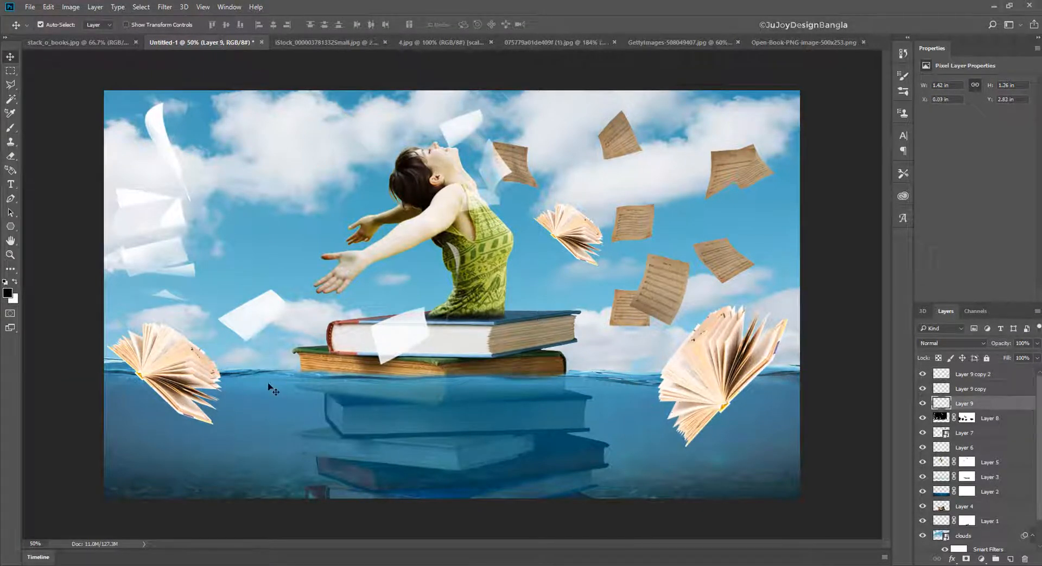
key(ctrl+t)
mouse_move(221, 326)
mouse_down()
mouse_move(201, 348)
mouse_move(217, 336)
mouse_up()
key(Return)
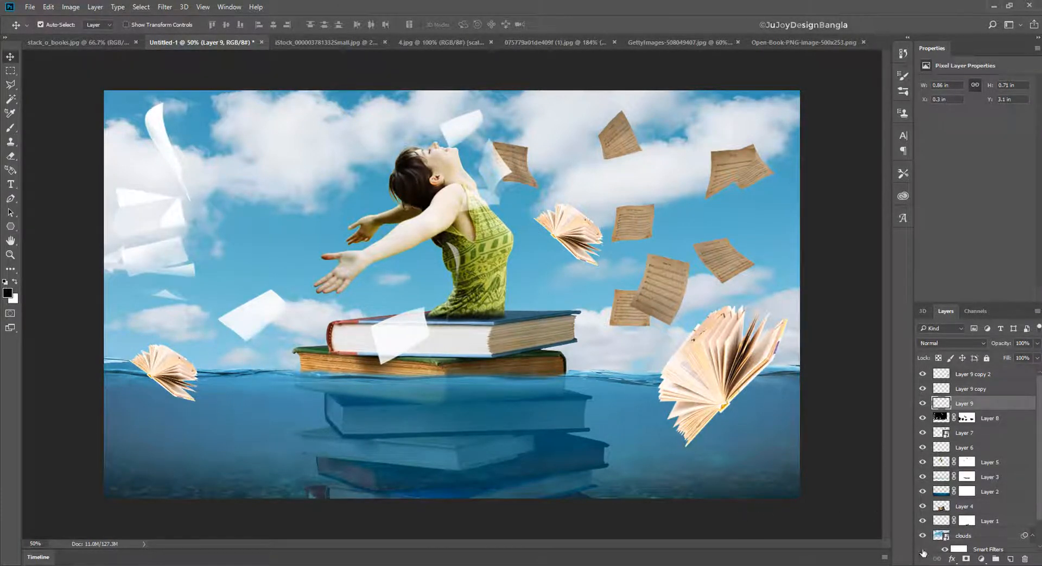
- Add a layer mask to the small open book at the waterline
click(967, 560)
key(ctrl+plus)
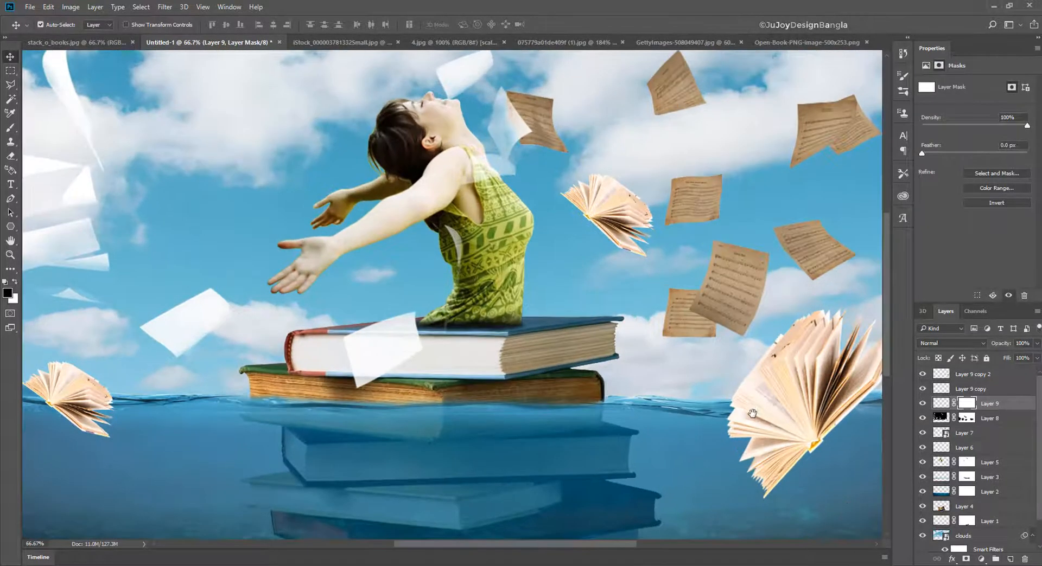
drag(754, 413, 578, 339)
- Set up the Brush tool with 46% flow and add a layer mask to the large open book at the waterline
click(10, 128)
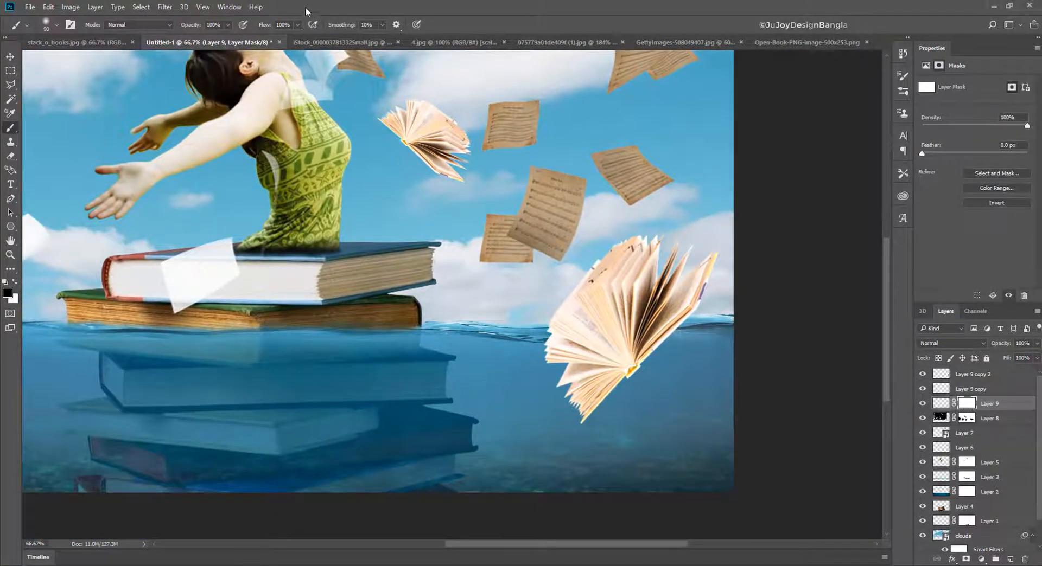
click(298, 24)
click(365, 4)
ctrl+click(621, 335)
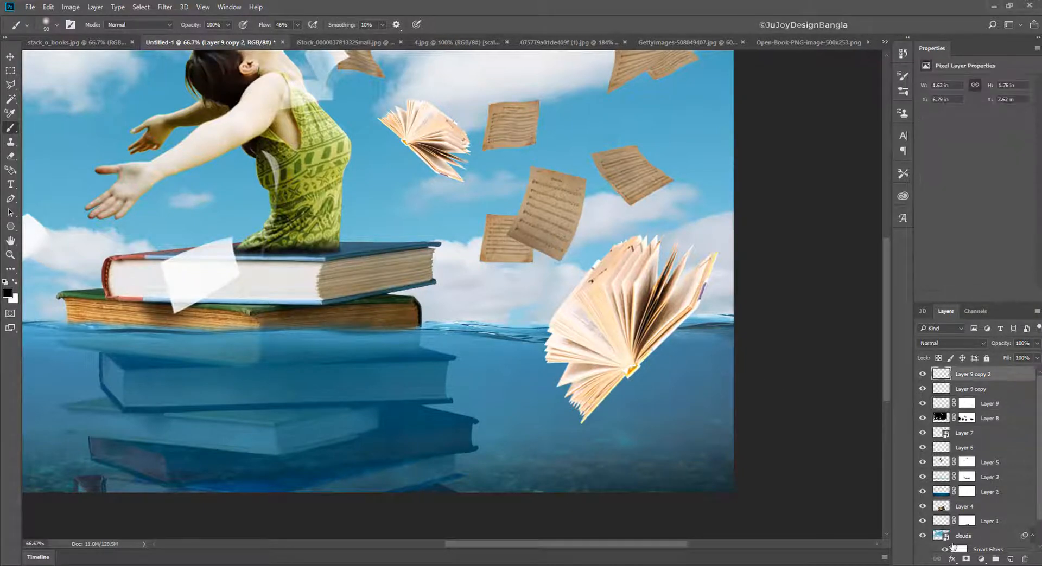
click(966, 559)
mouse_move(678, 353)
mouse_down()
mouse_move(561, 368)
mouse_move(687, 365)
mouse_move(560, 381)
mouse_move(660, 386)
mouse_up()
key(ctrl+z)
key(ctrl+z)
key(ctrl+z)
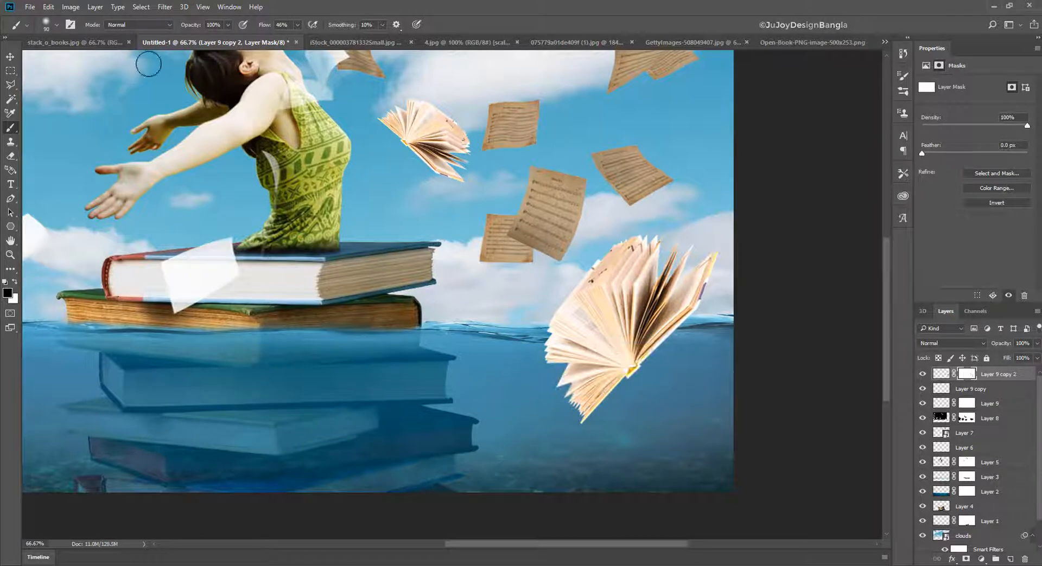
- Paint black at 23% opacity on the large book's mask to partly fade the pages below the waterline
click(228, 26)
click(350, 6)
click(228, 26)
drag(224, 39, 218, 39)
click(367, 3)
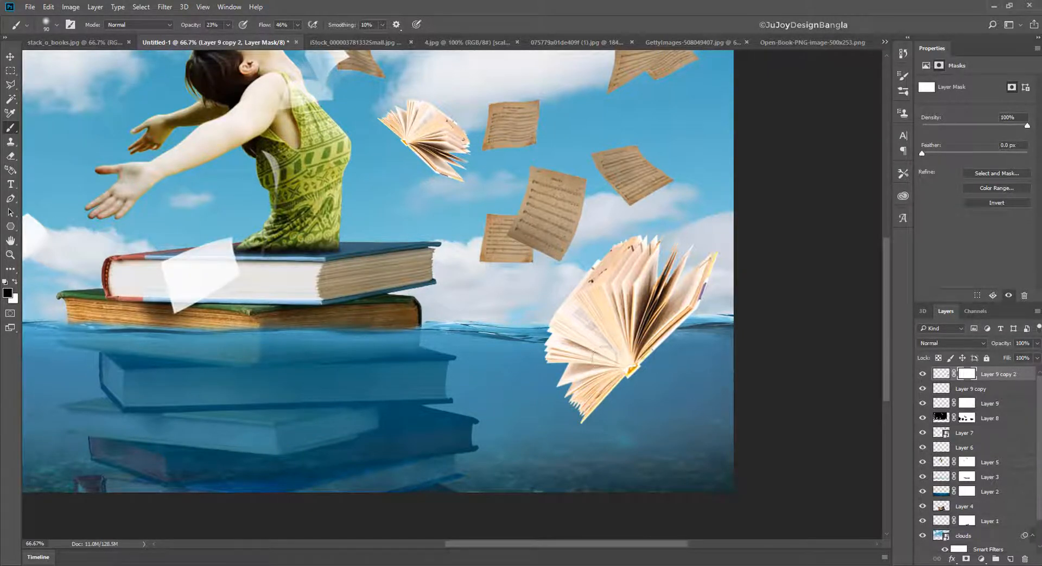
drag(593, 355, 559, 356)
mouse_move(632, 348)
mouse_down()
mouse_move(516, 381)
mouse_move(621, 353)
mouse_move(676, 371)
mouse_move(533, 370)
mouse_move(663, 368)
mouse_move(583, 408)
mouse_move(611, 391)
mouse_up()
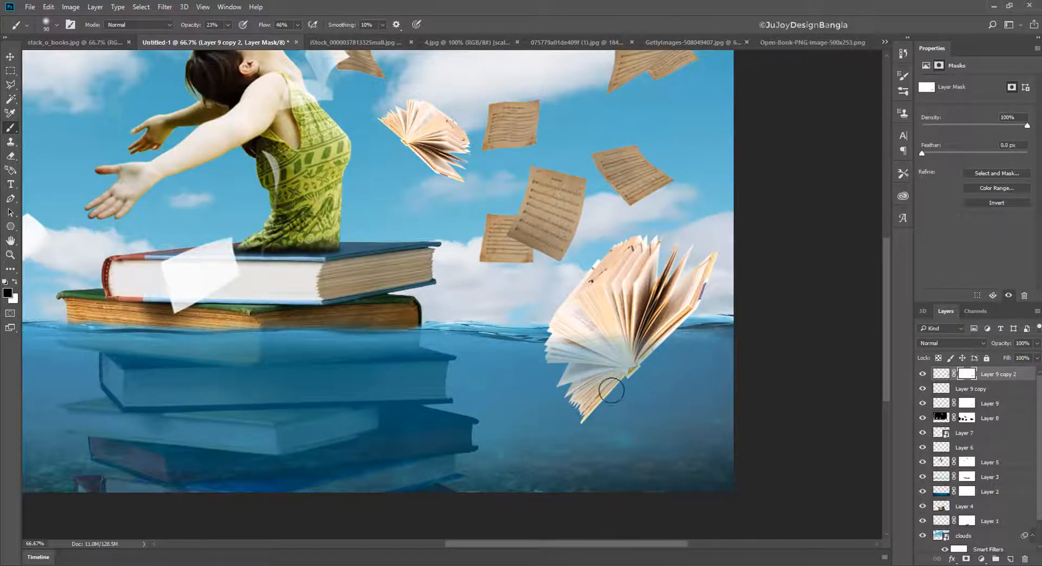
- Fade the large book's submerged pages and lower tip further on its mask, varying the brush size and following the waterline
key(bracketright)
key(bracketright)
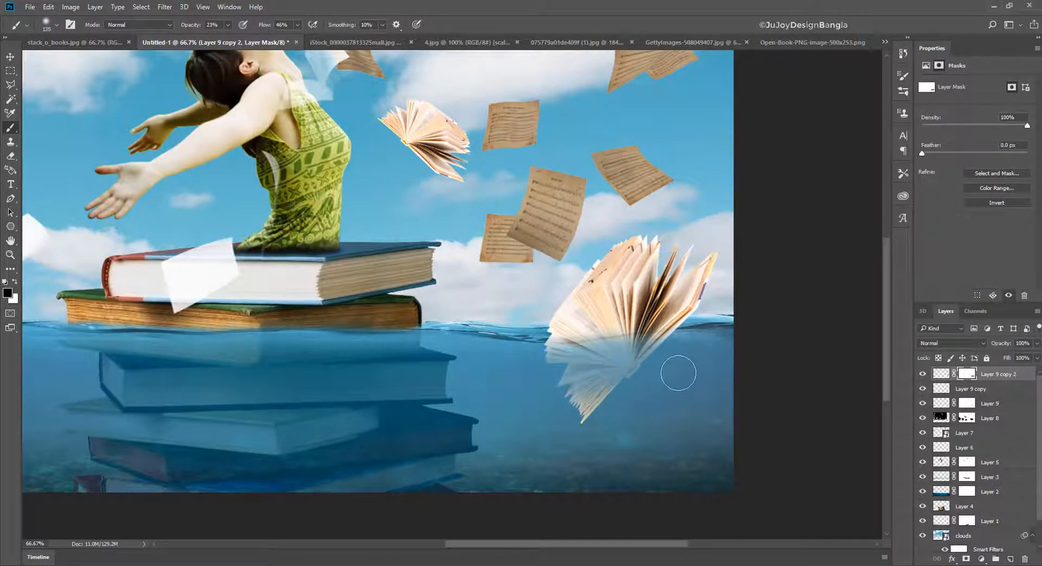
key(bracketleft)
key(bracketleft)
key(bracketleft)
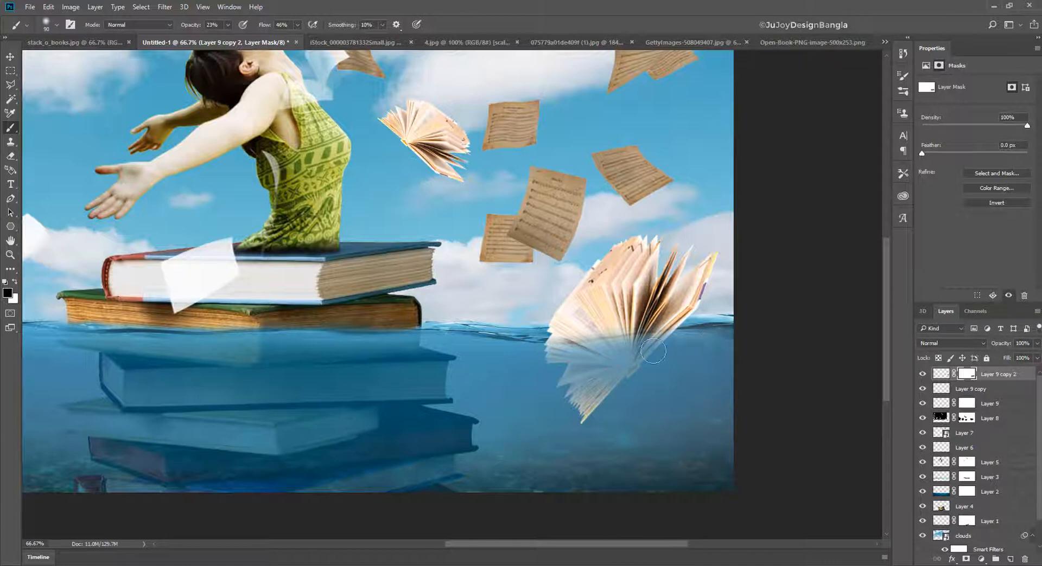
mouse_move(608, 358)
mouse_down()
mouse_move(535, 353)
mouse_move(593, 356)
mouse_move(680, 334)
mouse_up()
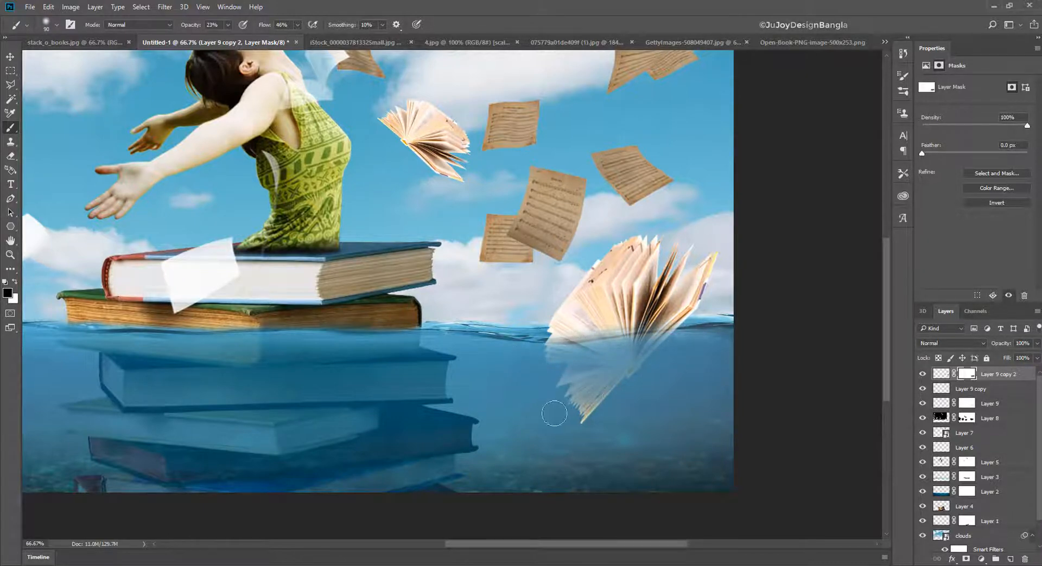
mouse_move(539, 356)
mouse_down()
mouse_move(585, 346)
mouse_move(532, 365)
mouse_up()
drag(580, 417, 578, 425)
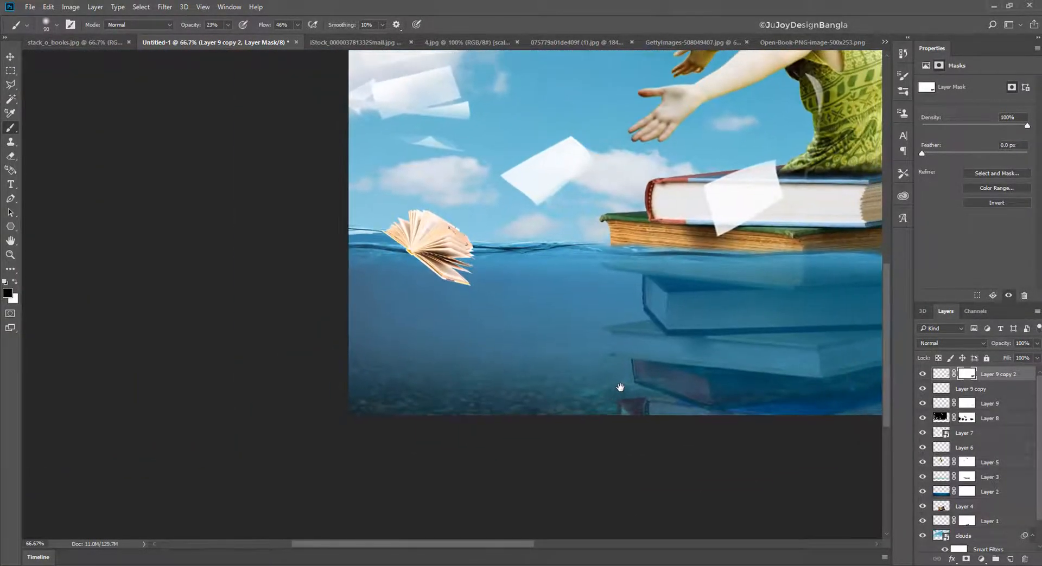
- Fade the underwater part of the small open book on its layer mask with a smaller brush at 51% opacity
key(ctrl+plus)
key(ctrl+plus)
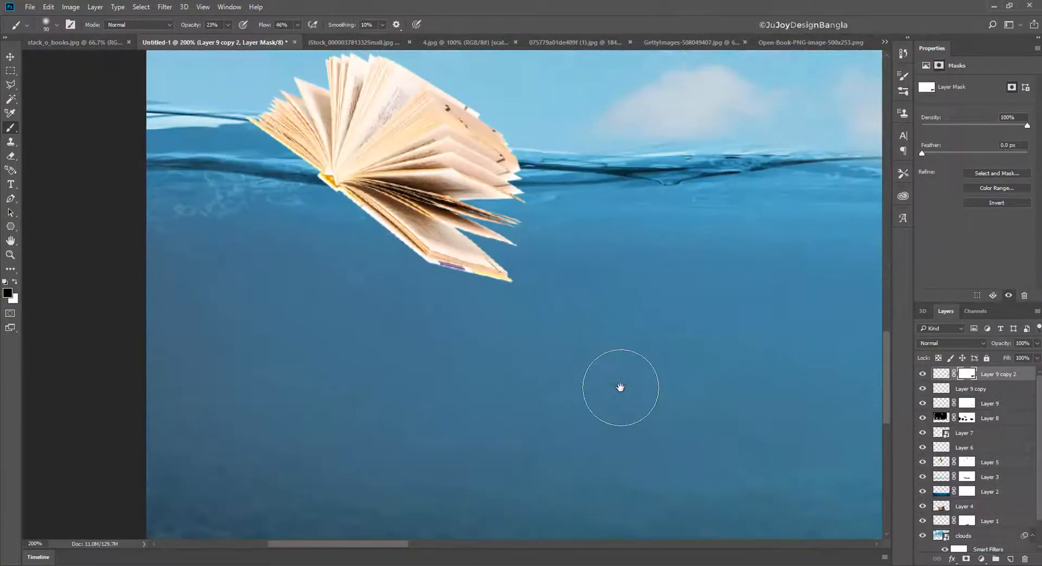
drag(571, 282, 589, 381)
click(228, 25)
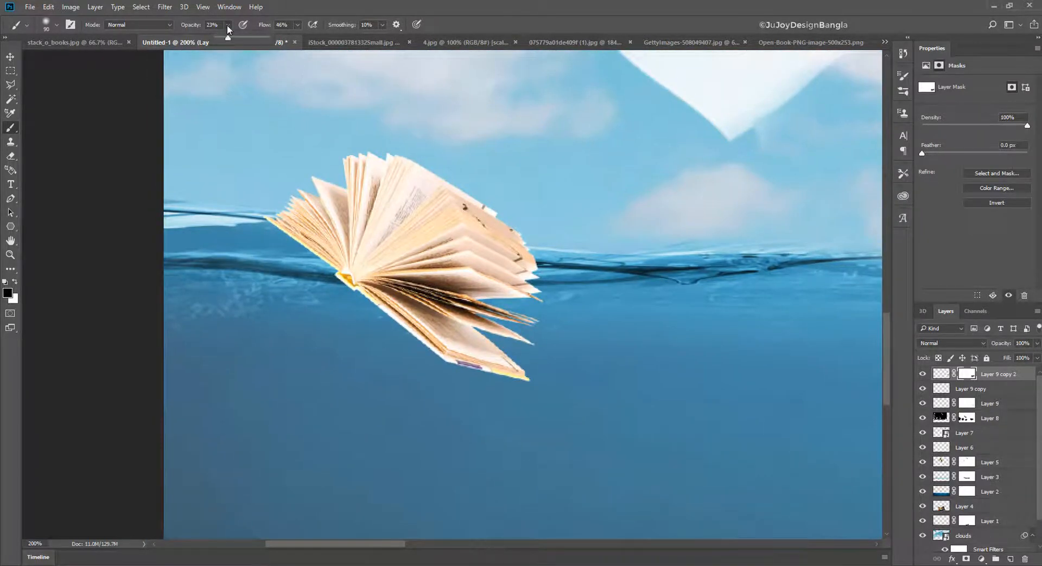
click(408, 5)
key(bracketleft)
key(bracketleft)
key(bracketleft)
key(bracketleft)
key(bracketleft)
key(bracketleft)
key(bracketleft)
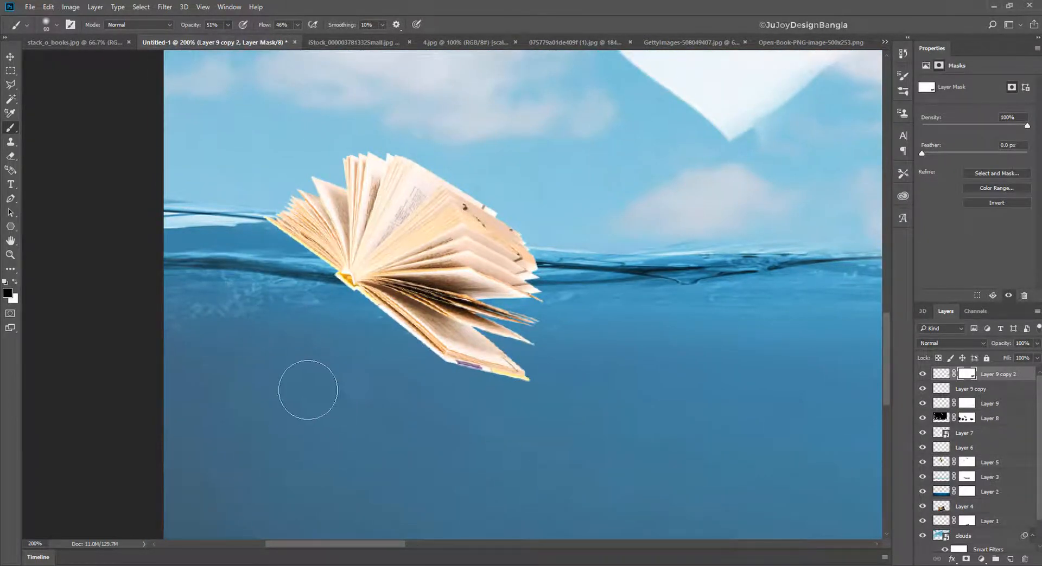
ctrl+click(413, 239)
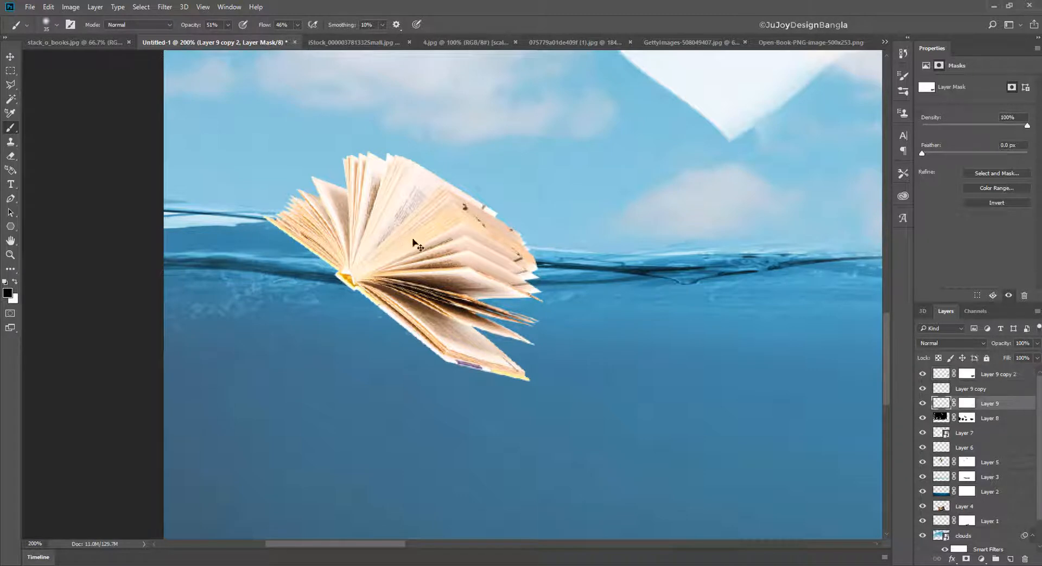
click(970, 405)
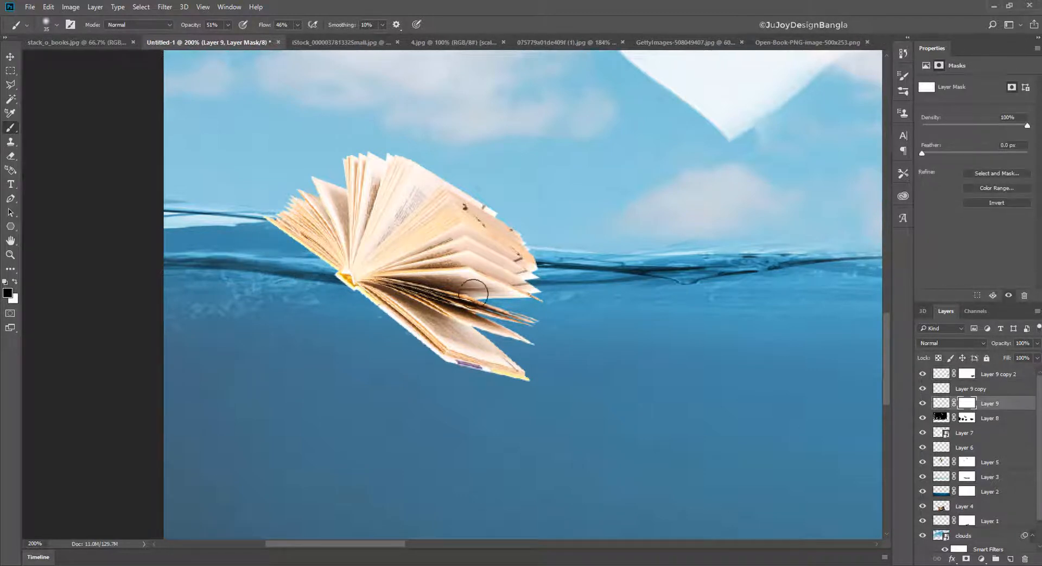
mouse_move(263, 237)
mouse_down()
mouse_move(478, 270)
mouse_move(432, 266)
mouse_move(483, 278)
mouse_move(259, 257)
mouse_move(325, 297)
mouse_move(337, 266)
mouse_move(492, 327)
mouse_move(536, 322)
mouse_move(491, 284)
mouse_move(469, 280)
mouse_move(563, 289)
mouse_move(513, 285)
mouse_move(473, 390)
mouse_move(526, 358)
mouse_move(371, 353)
mouse_move(374, 288)
mouse_move(321, 277)
mouse_move(282, 242)
mouse_move(474, 276)
mouse_move(515, 297)
mouse_move(536, 290)
mouse_move(398, 316)
mouse_move(408, 326)
mouse_move(523, 312)
mouse_move(463, 315)
mouse_move(494, 387)
mouse_move(504, 354)
mouse_move(428, 388)
mouse_move(560, 320)
mouse_move(482, 302)
mouse_move(579, 314)
mouse_move(345, 296)
mouse_move(563, 374)
mouse_move(430, 379)
mouse_move(531, 391)
mouse_move(407, 359)
mouse_move(461, 363)
mouse_move(324, 288)
mouse_move(451, 289)
mouse_up()
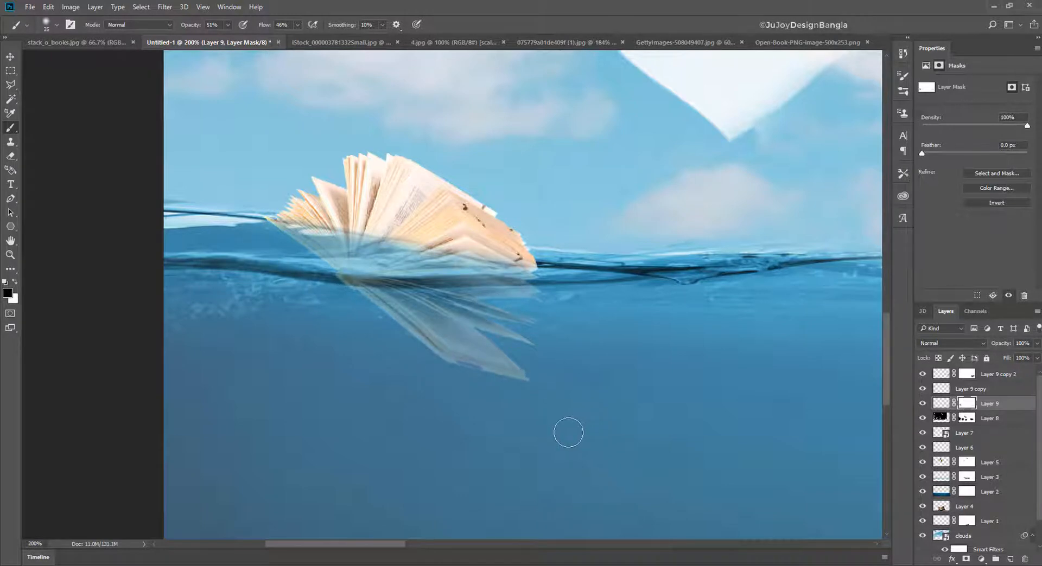
- Paint a thin black shadow along the small book's waterline on a new layer and lower that layer's opacity to 47%
click(1009, 559)
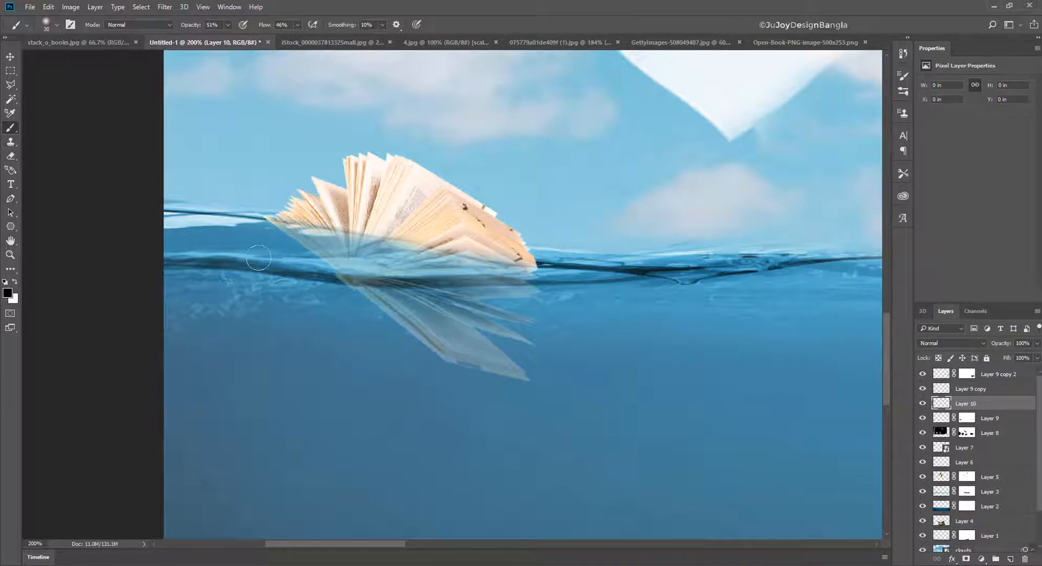
drag(330, 232, 535, 271)
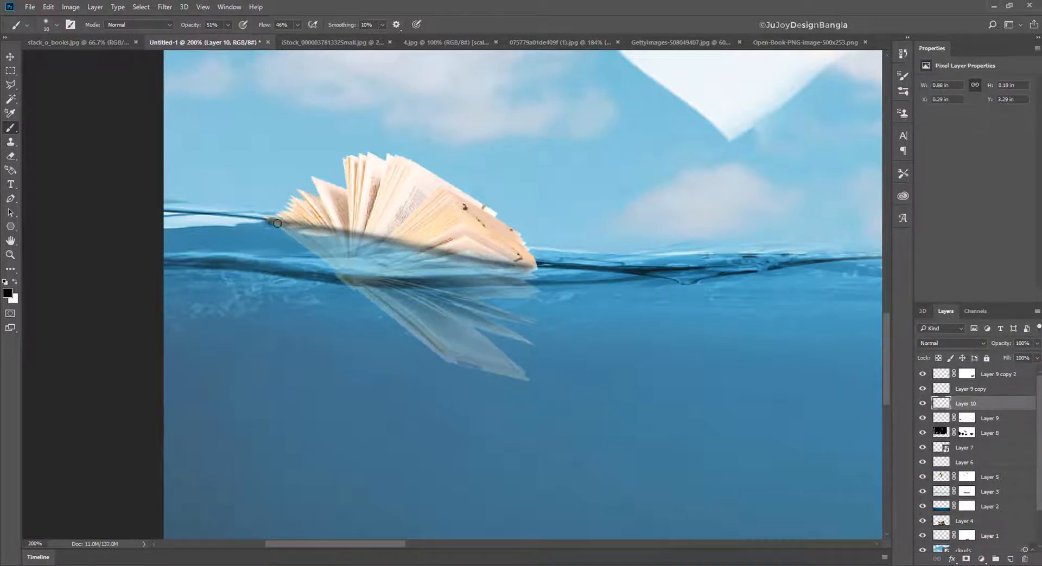
drag(276, 223, 547, 274)
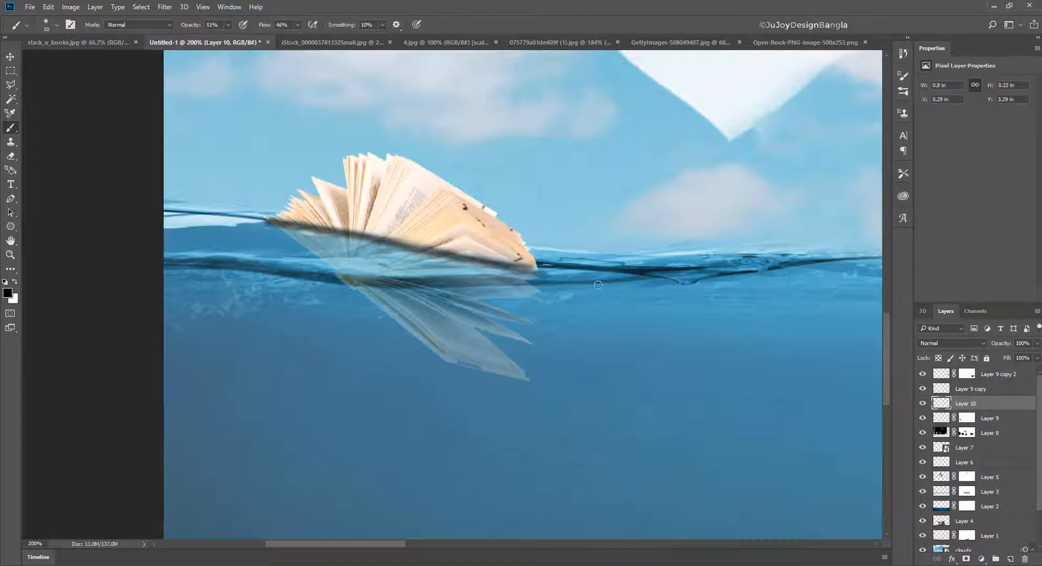
drag(1005, 345, 987, 345)
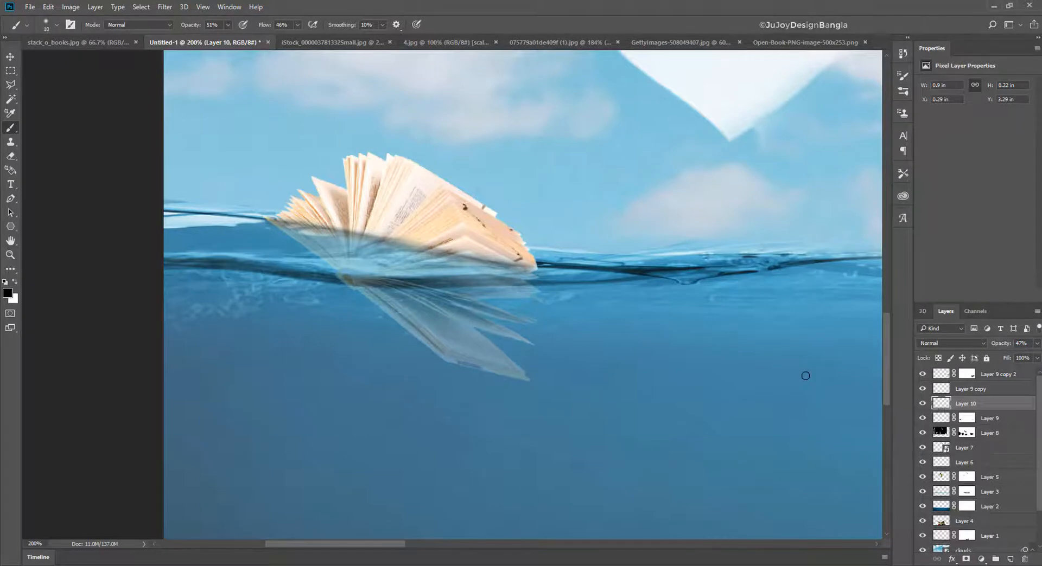
- Paint a black shadow along the large book's waterline on a new layer above it and set that layer's opacity to 38%
key(ctrl+0)
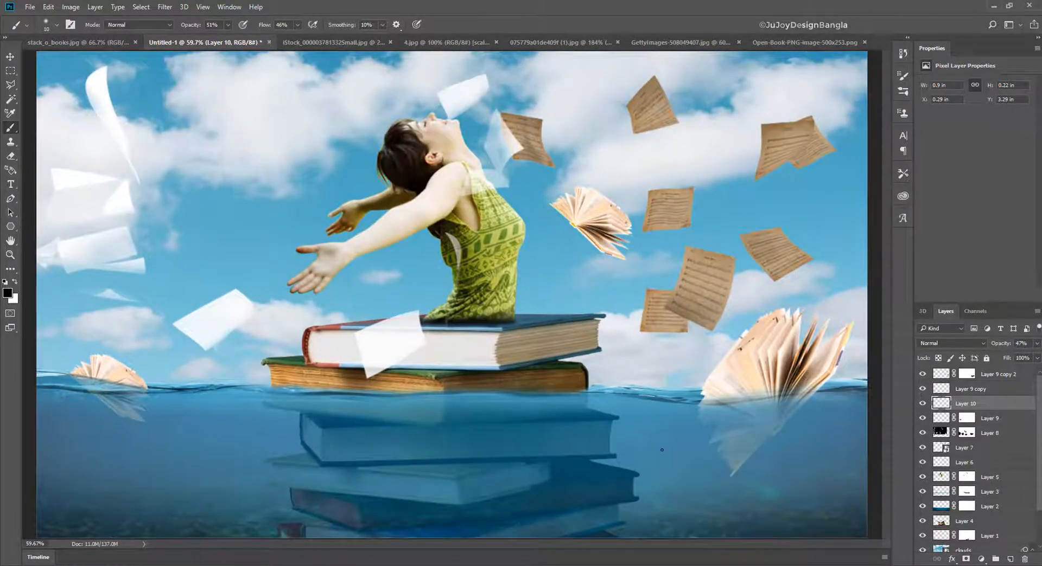
key(ctrl+plus)
key(ctrl+plus)
key(ctrl+plus)
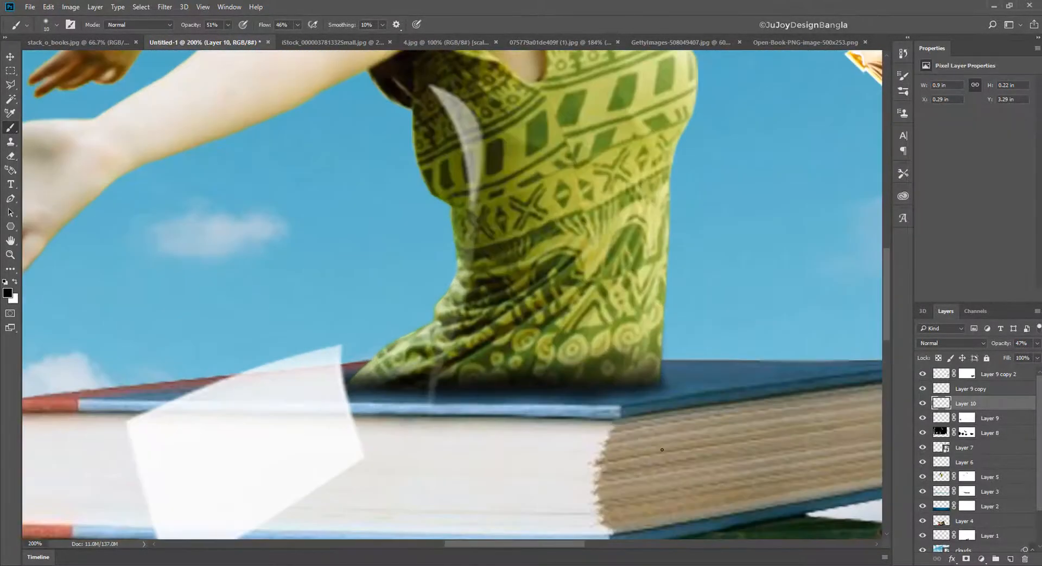
drag(771, 443, 499, 339)
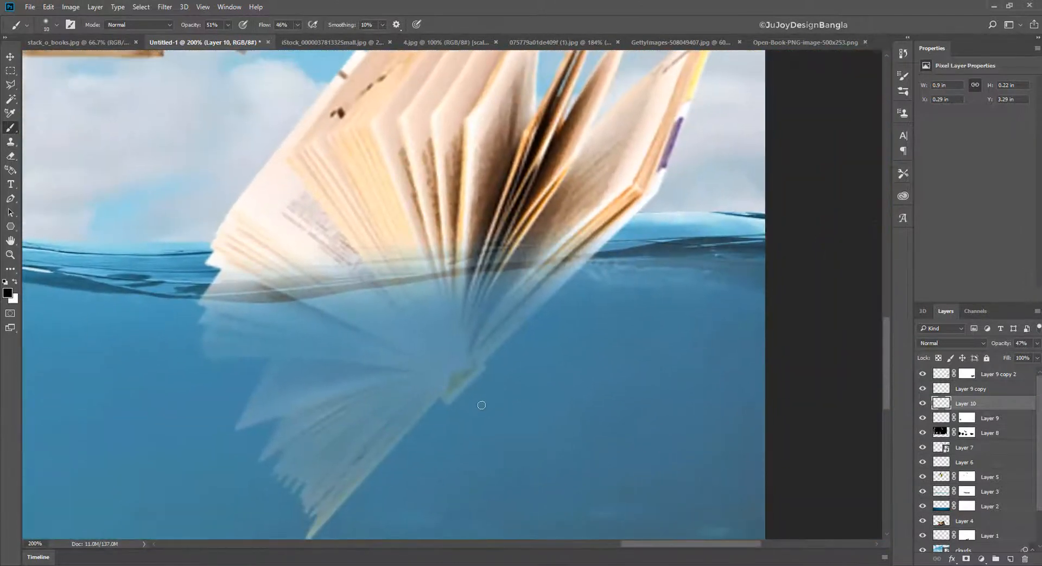
ctrl+click(548, 211)
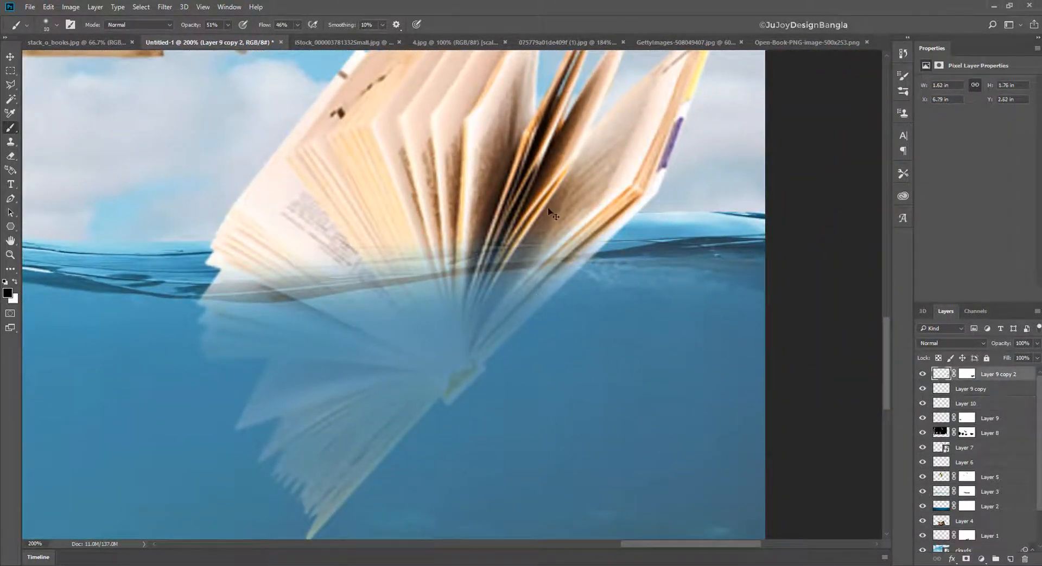
click(1009, 561)
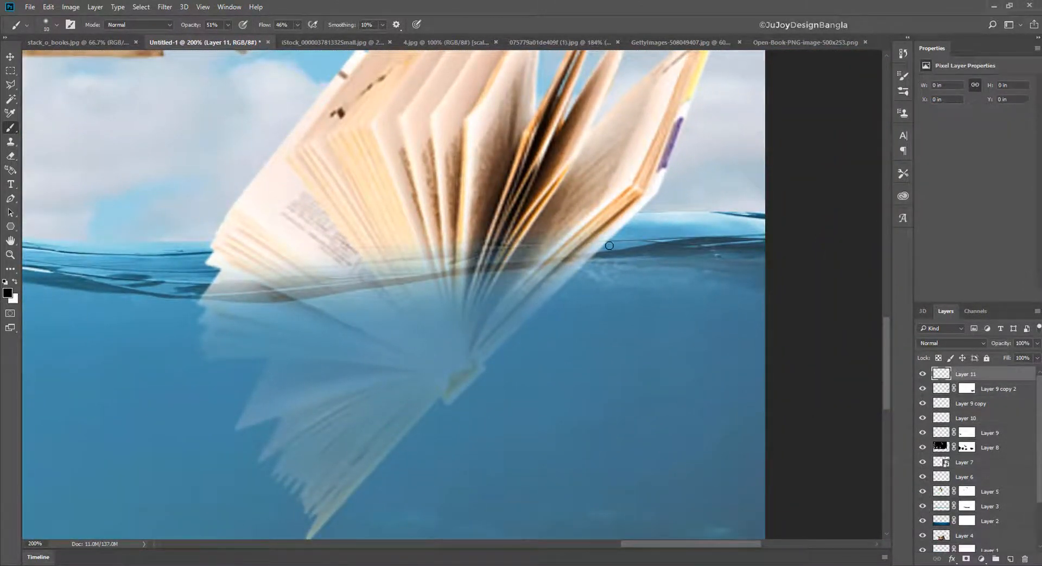
mouse_move(584, 243)
mouse_down()
mouse_move(207, 278)
mouse_move(624, 253)
mouse_move(152, 298)
mouse_move(651, 244)
mouse_move(489, 248)
mouse_move(204, 291)
mouse_move(324, 270)
mouse_move(144, 277)
mouse_move(434, 279)
mouse_move(85, 285)
mouse_up()
mouse_move(1005, 345)
mouse_down()
mouse_move(958, 347)
mouse_move(973, 346)
mouse_up()
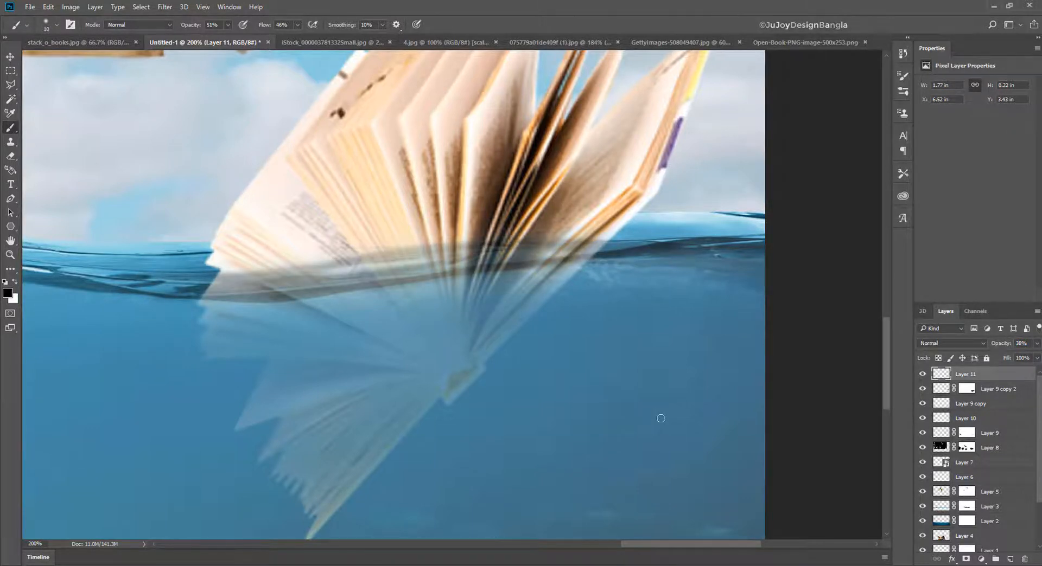
key(ctrl+minus)
key(ctrl+minus)
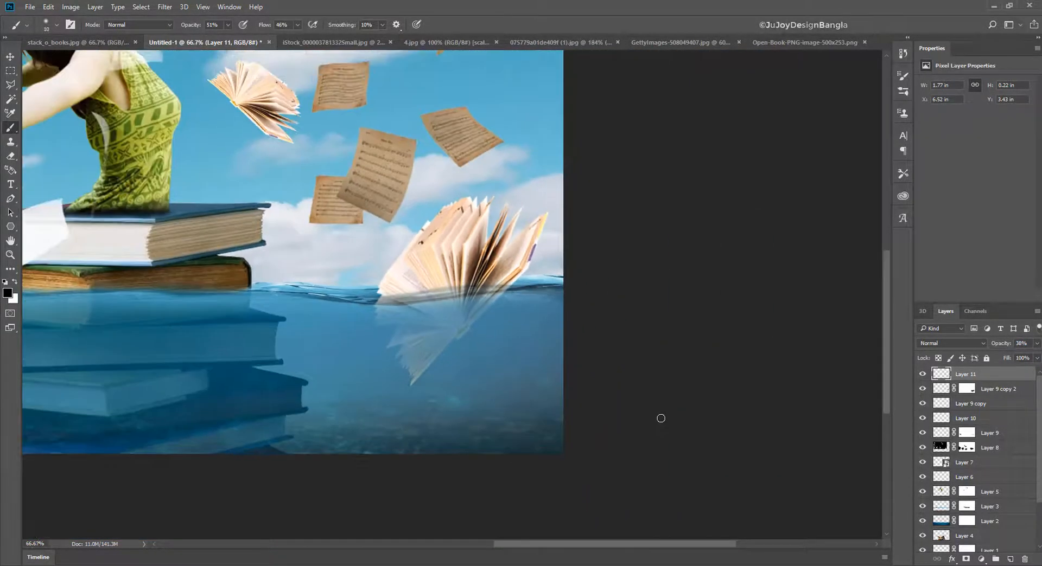
click(15, 156)
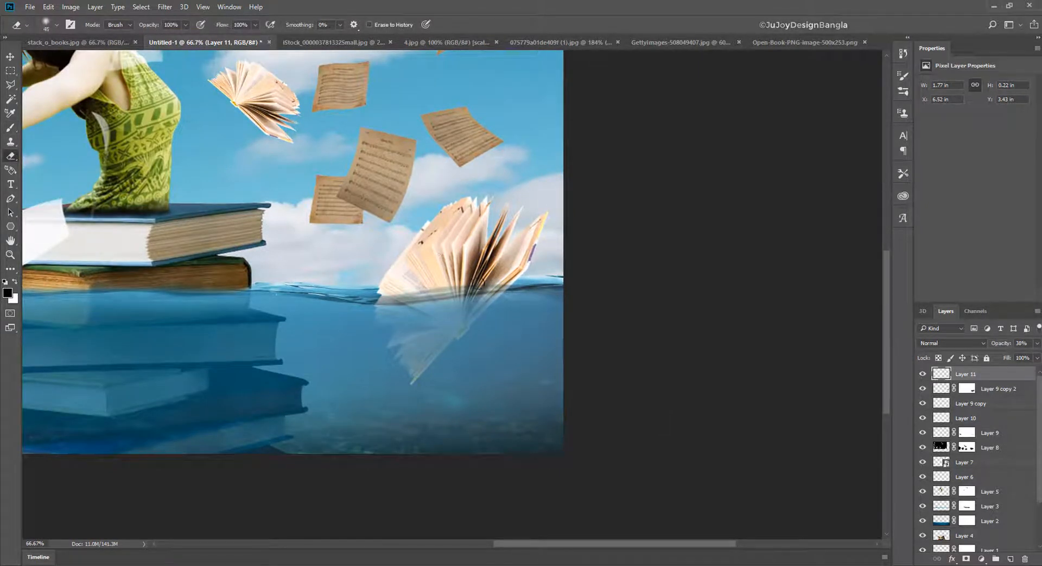
scroll(401, 307, left, 5)
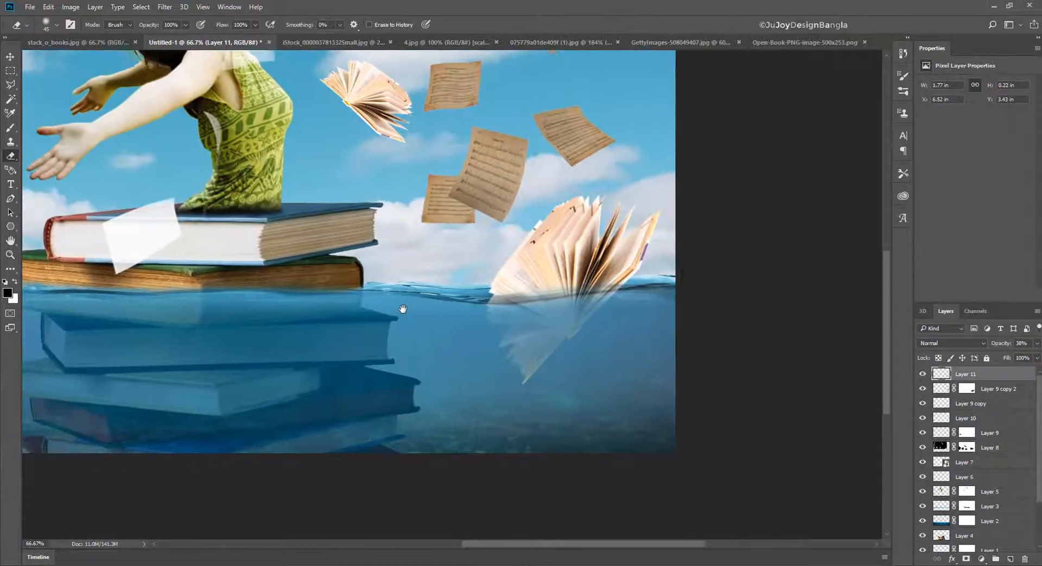
scroll(402, 307, left, 7)
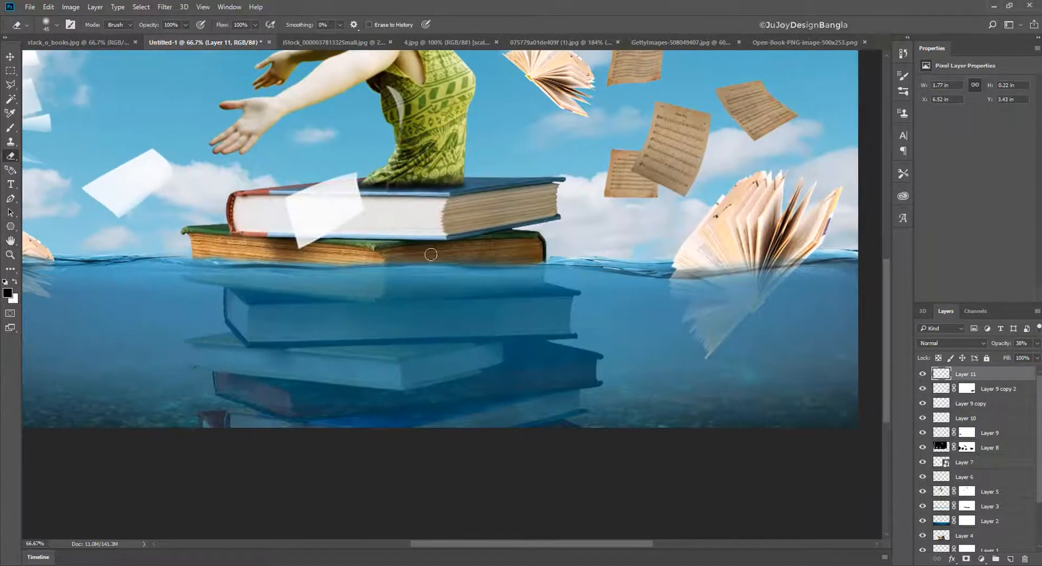
key(ctrl+minus)
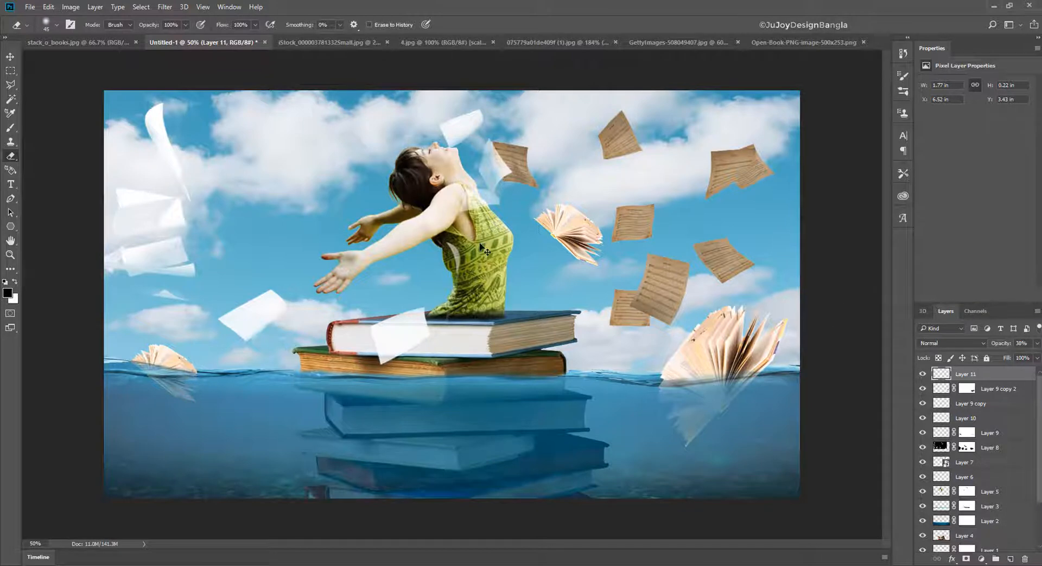
- Check what Layers 8, 7, 6 and 5 contain by toggling their visibility, and select Layer 5's mask
click(959, 444)
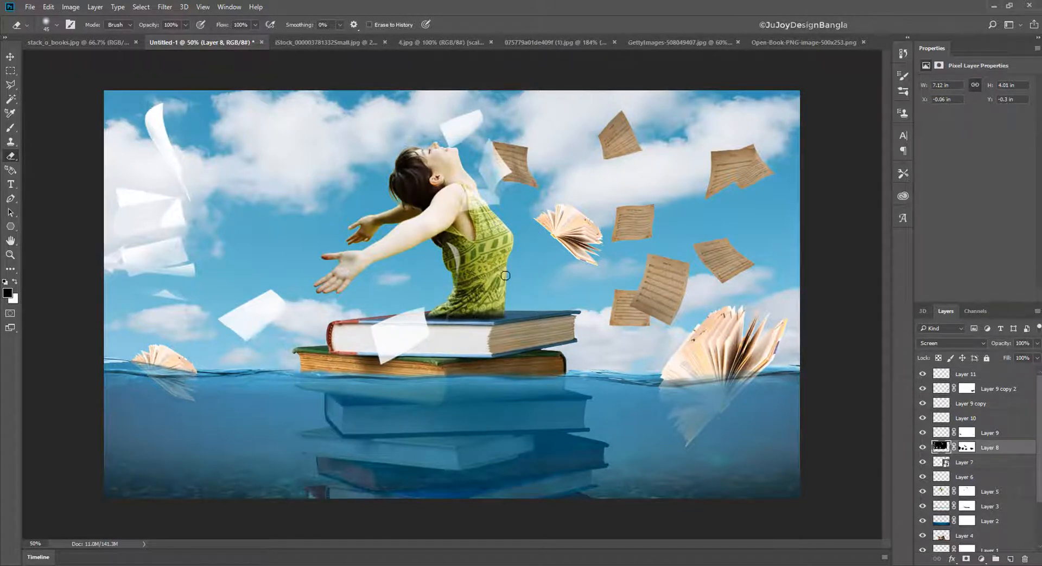
click(923, 449)
click(924, 449)
click(968, 464)
click(922, 462)
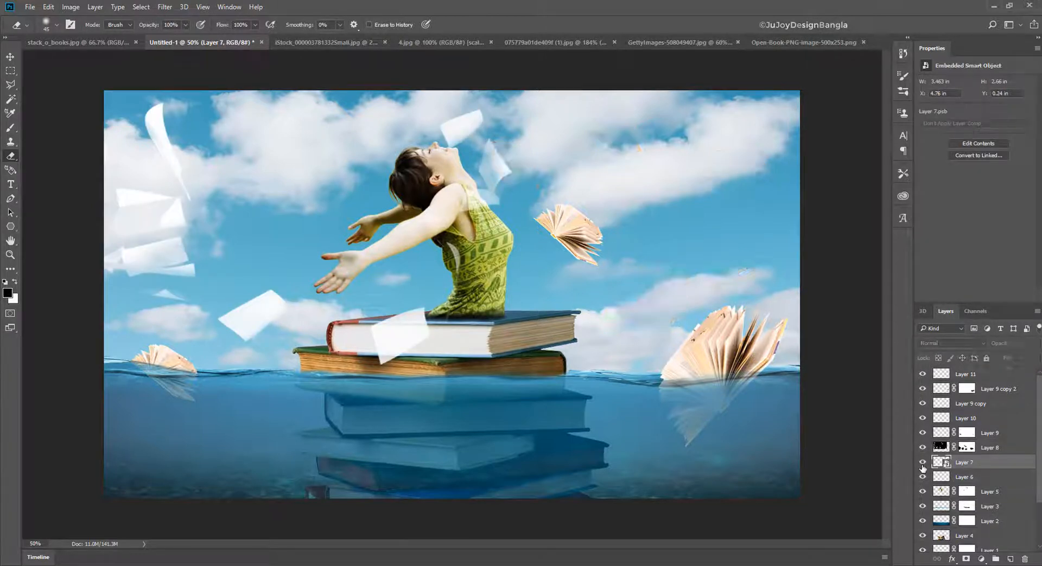
click(922, 462)
click(923, 478)
click(922, 478)
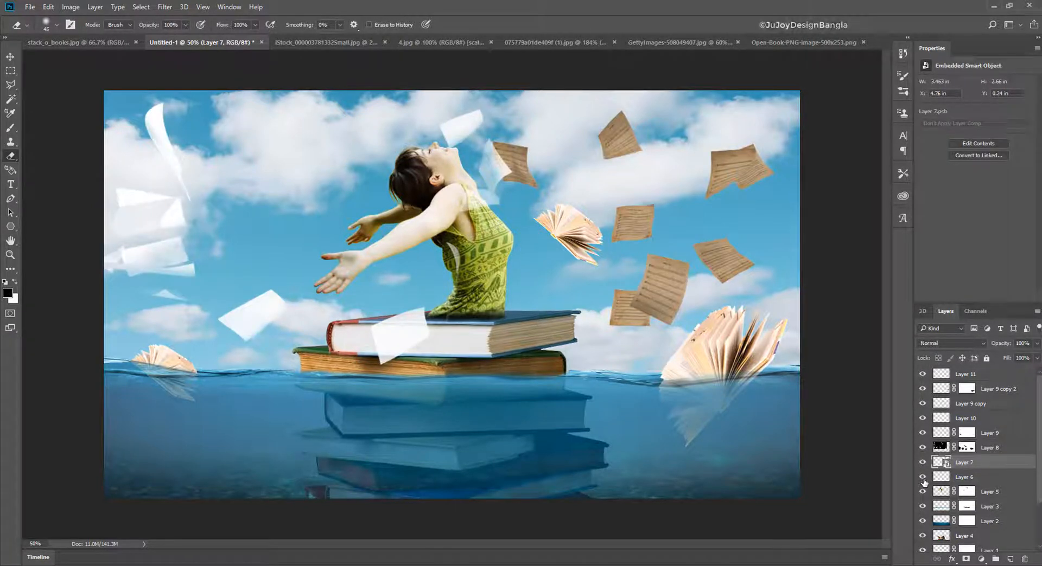
click(922, 491)
click(923, 491)
click(982, 493)
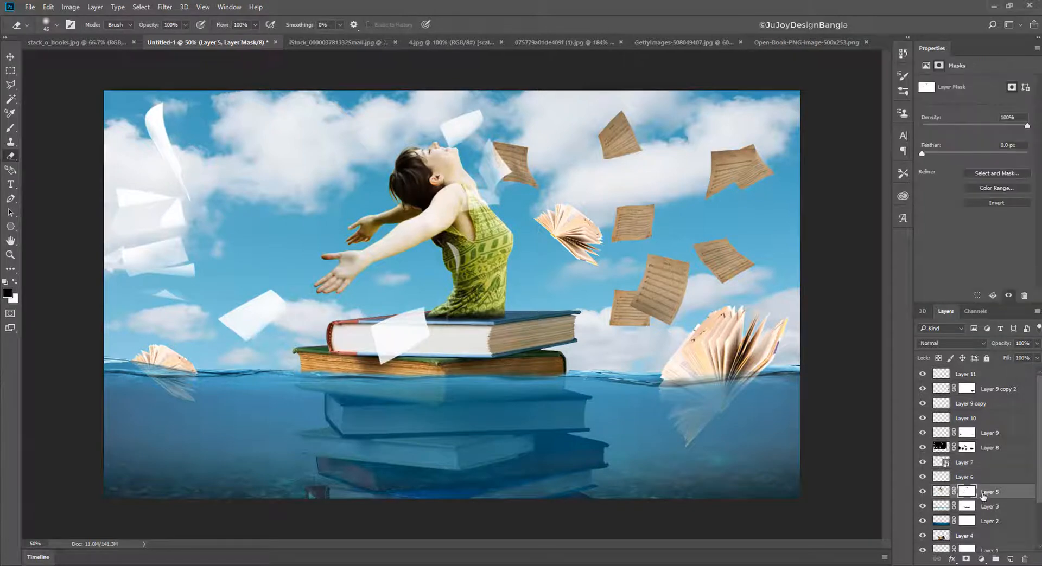
- Apply Layer 5's mask and set its Hue/Saturation to hue -11, saturation +22 and lightness -6
right_click(967, 492)
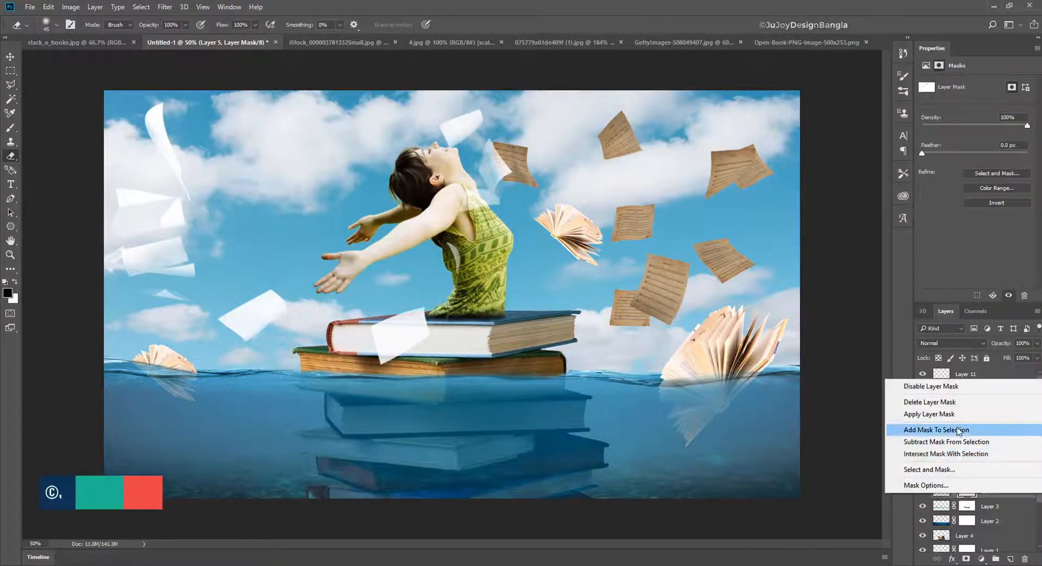
click(929, 414)
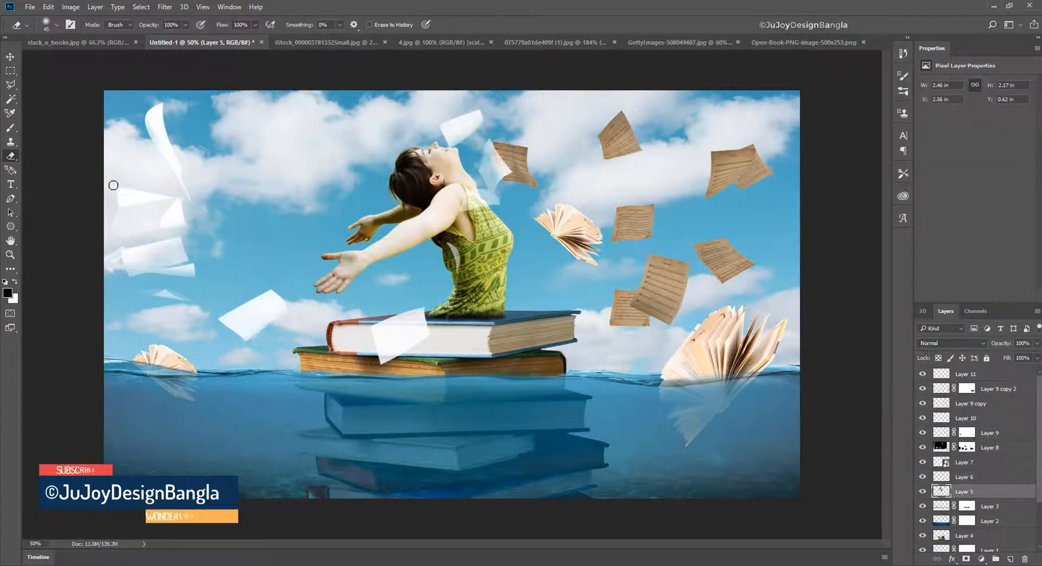
click(71, 7)
mouse_move(173, 35)
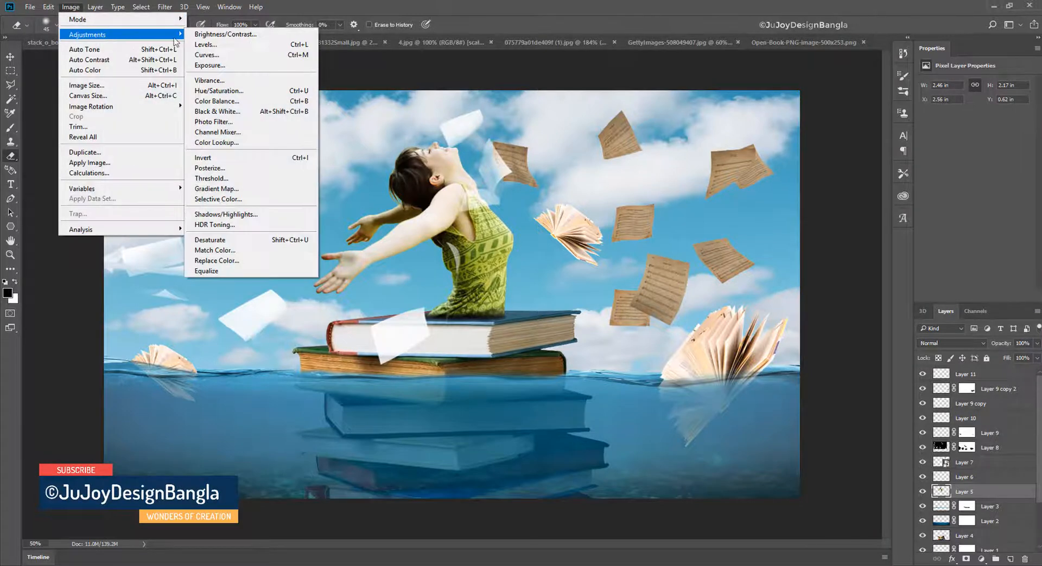
click(280, 97)
drag(855, 217, 851, 267)
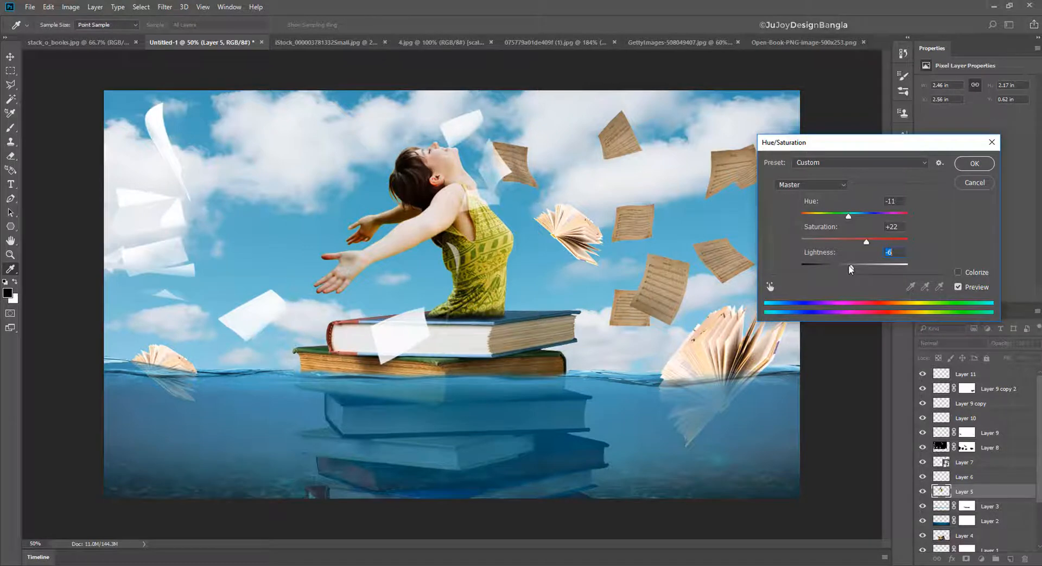
click(976, 169)
key(e)
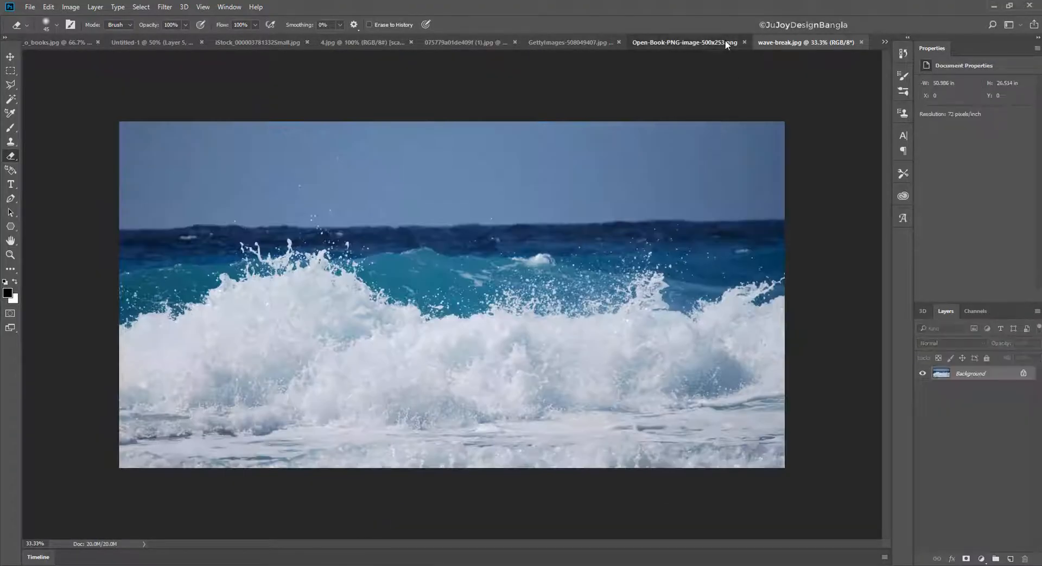
- Close the Open-Book-PNG-image-500x253.png document and return to wave-break.jpg
click(725, 41)
click(786, 41)
click(744, 43)
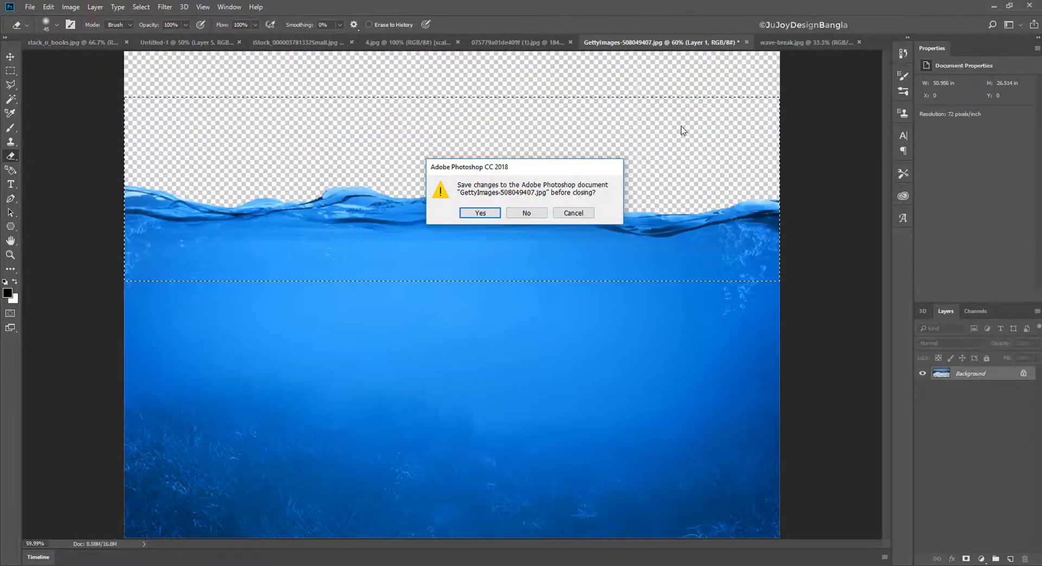
click(577, 214)
click(809, 42)
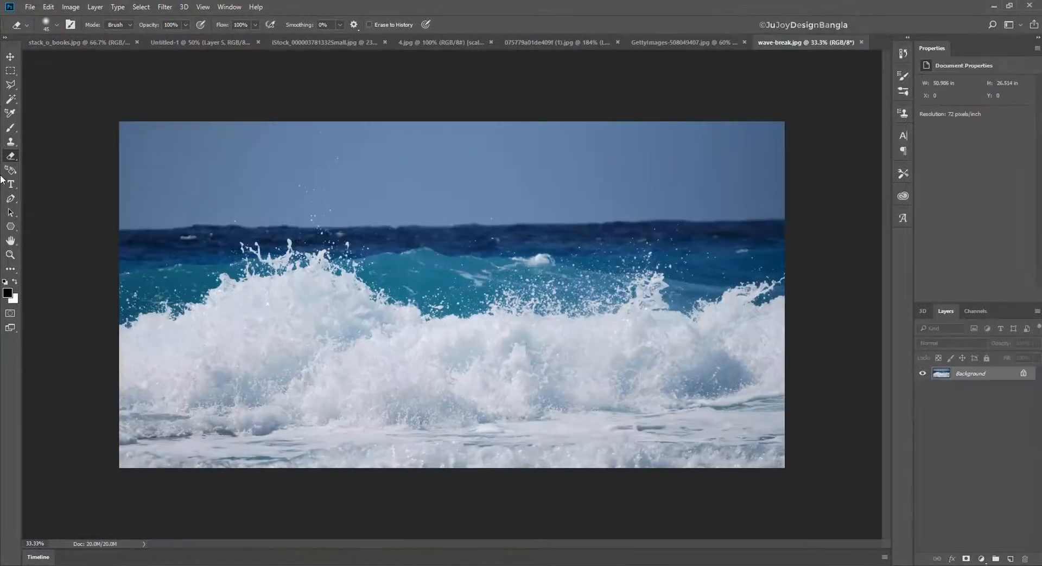
- Select a rectangular patch of spray on the wave crest in wave-break.jpg and bring it into the Untitled-1 composite
click(14, 75)
drag(474, 261, 680, 321)
click(10, 56)
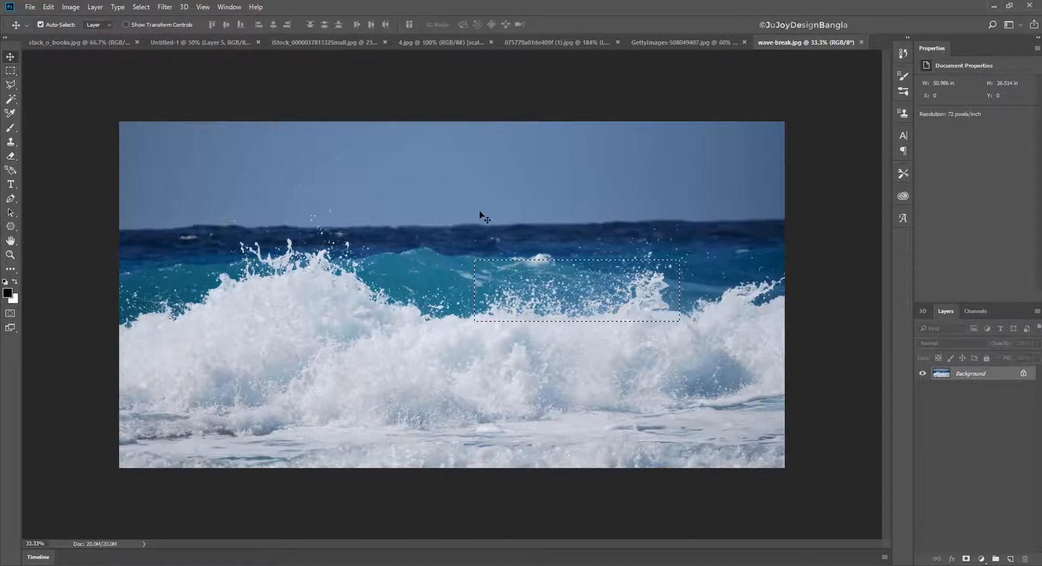
key(BackSpace)
key(ctrl+d)
drag(228, 44, 442, 302)
key(ctrl+plus)
key(ctrl+plus)
key(ctrl+plus)
key(ctrl+minus)
key(ctrl+minus)
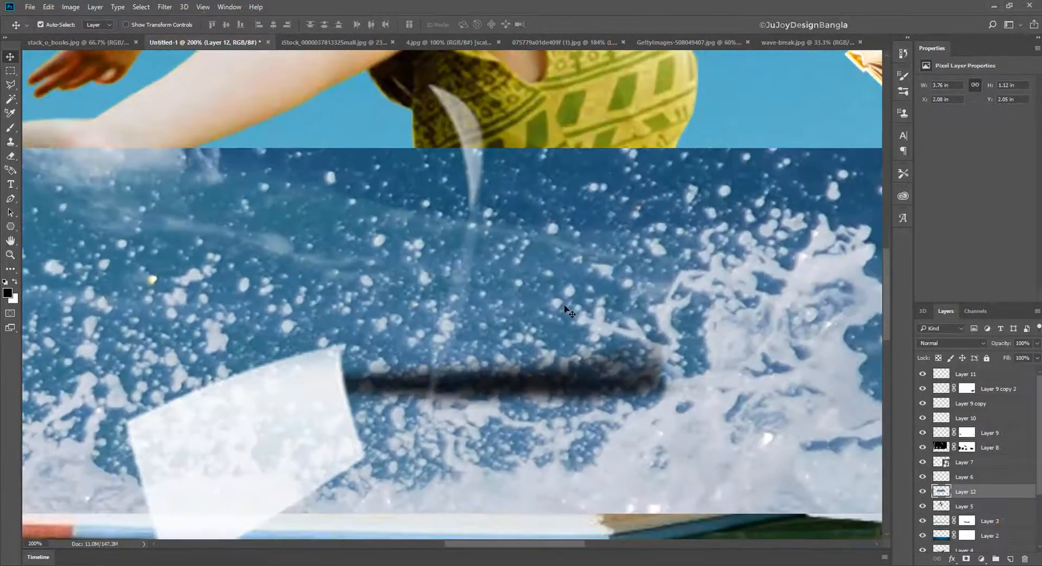
- Scale the splash to 44.64% over the woman's waist on the top book and move its layer to the top of the stack
key(ctrl+t)
drag(708, 222, 562, 284)
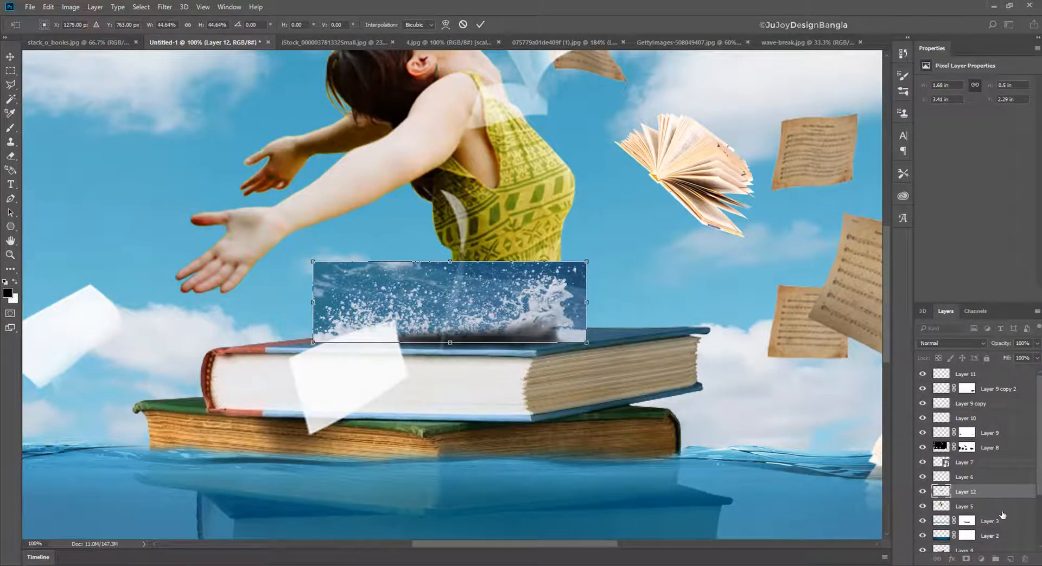
key(Return)
drag(991, 492, 995, 375)
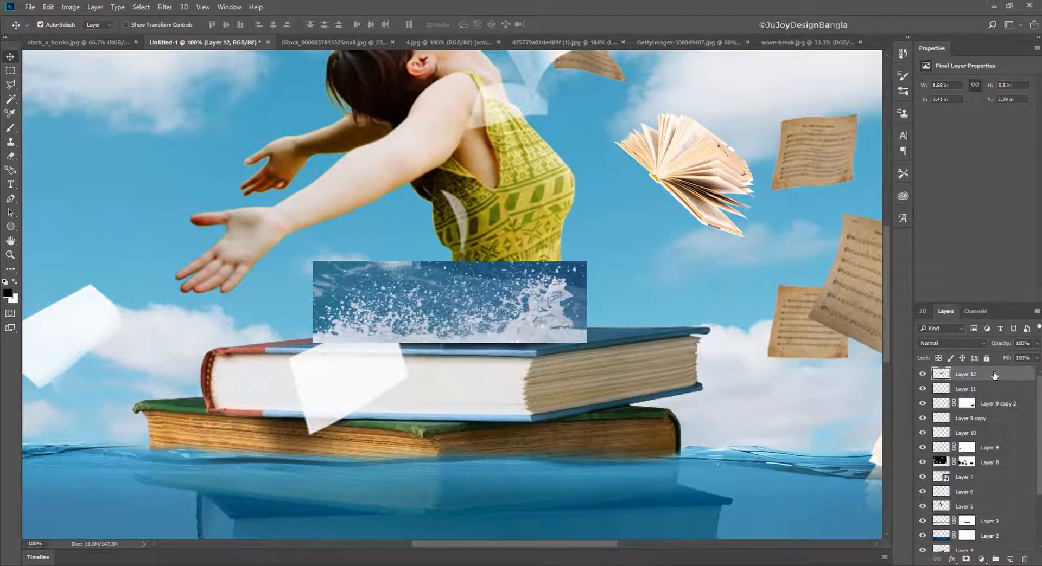
drag(517, 315, 517, 327)
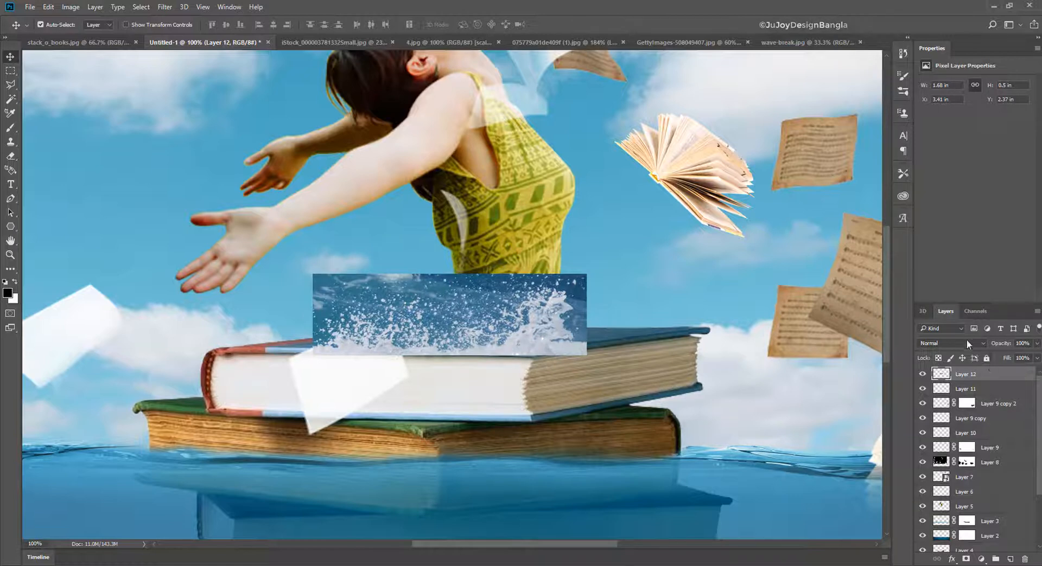
- Set the waist splash layer to Screen blending and erase its hard rectangular edges with a soft eraser
click(966, 343)
click(956, 419)
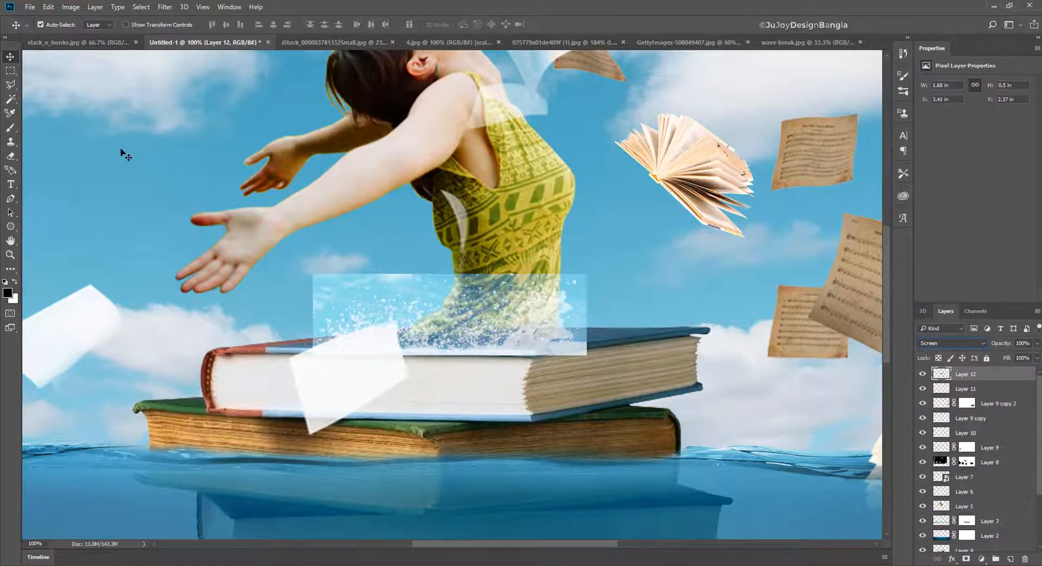
click(11, 156)
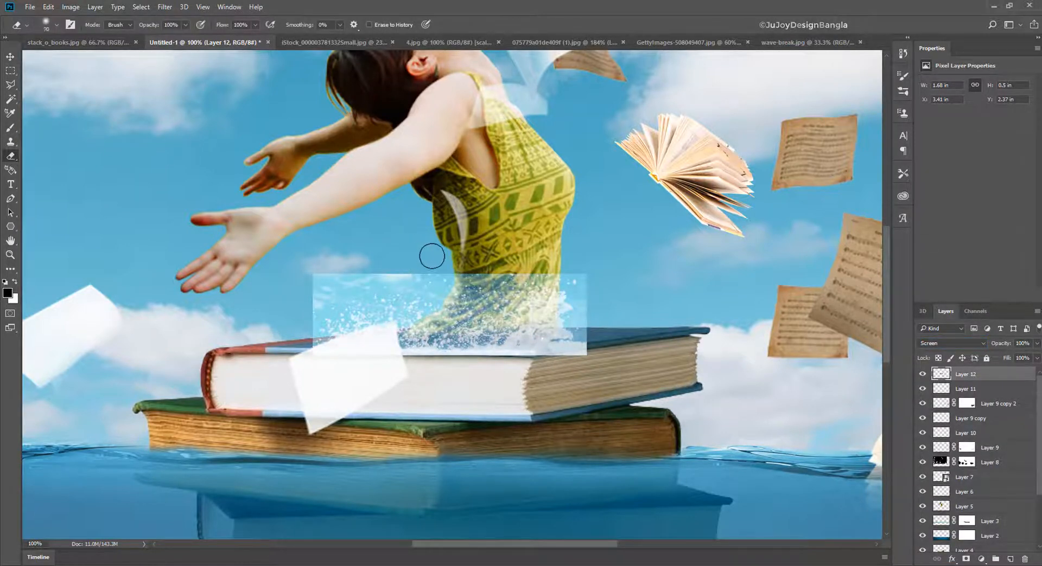
key(bracketright)
mouse_move(473, 270)
mouse_down()
mouse_move(290, 278)
mouse_move(275, 349)
mouse_move(335, 291)
mouse_move(492, 259)
mouse_move(506, 280)
mouse_move(635, 263)
mouse_move(600, 294)
mouse_move(604, 340)
mouse_move(569, 373)
mouse_move(610, 380)
mouse_move(551, 373)
mouse_move(546, 362)
mouse_move(415, 367)
mouse_up()
key(bracketleft)
key(bracketleft)
mouse_move(585, 345)
mouse_down()
mouse_move(546, 355)
mouse_move(261, 361)
mouse_up()
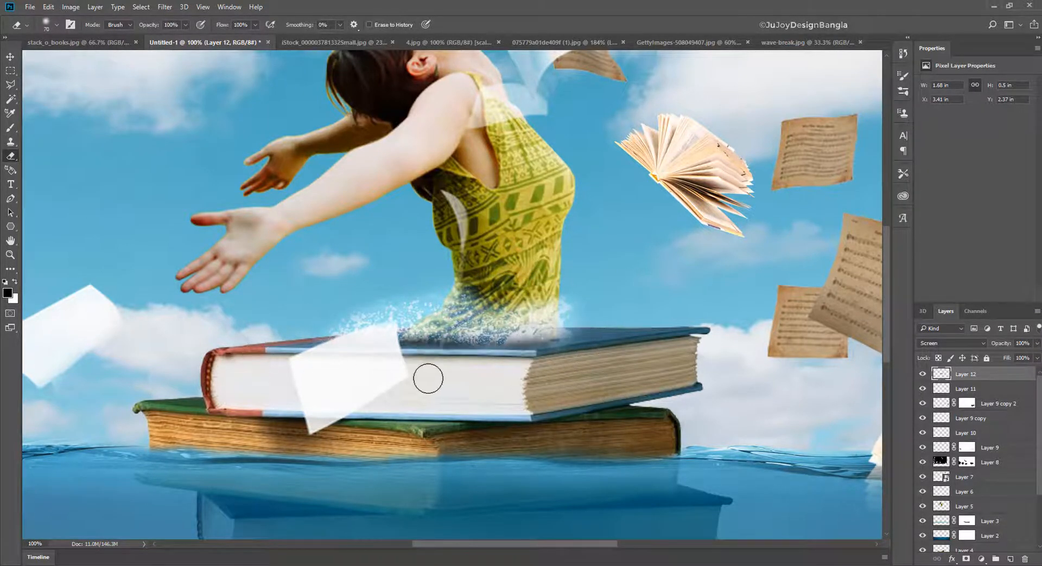
key(ctrl+z)
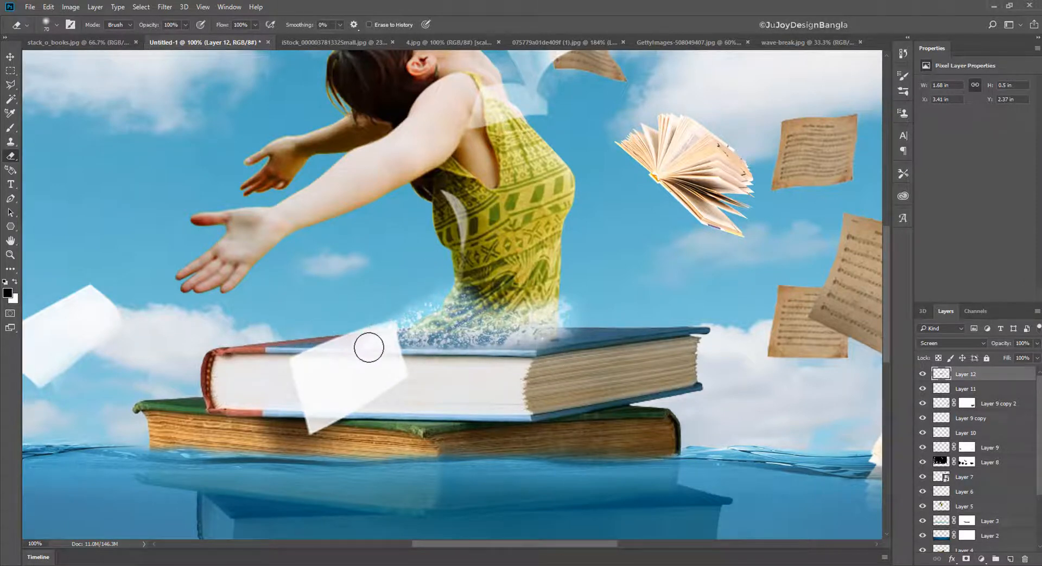
- Soften the waist splash with the eraser at 35% opacity and lower its layer's opacity to 88%
click(410, 4)
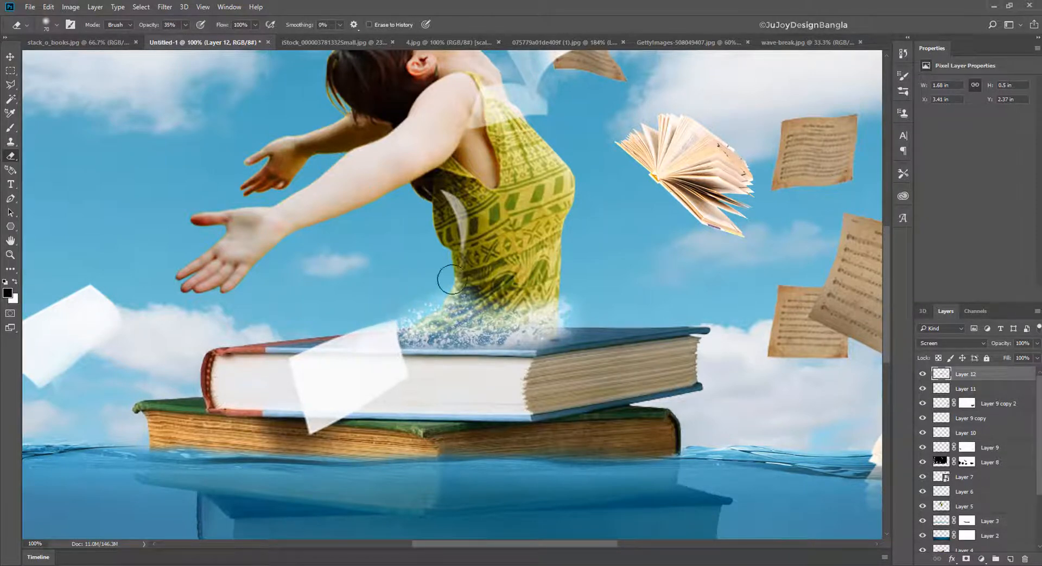
mouse_move(434, 278)
mouse_down()
mouse_move(538, 300)
mouse_move(455, 317)
mouse_move(540, 300)
mouse_move(431, 307)
mouse_move(546, 299)
mouse_up()
mouse_move(550, 406)
mouse_down()
mouse_move(561, 329)
mouse_move(573, 318)
mouse_up()
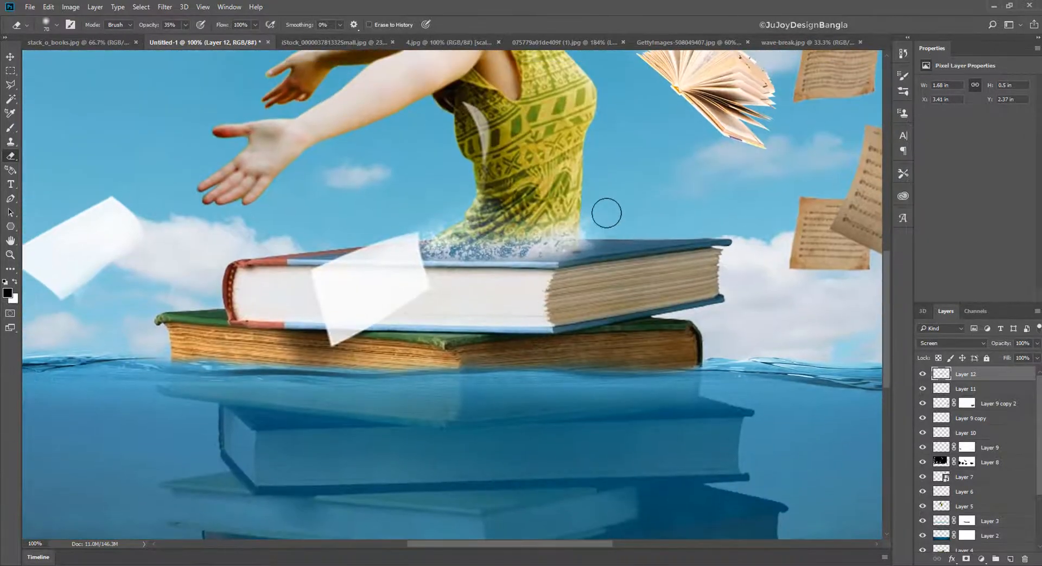
drag(998, 346, 989, 346)
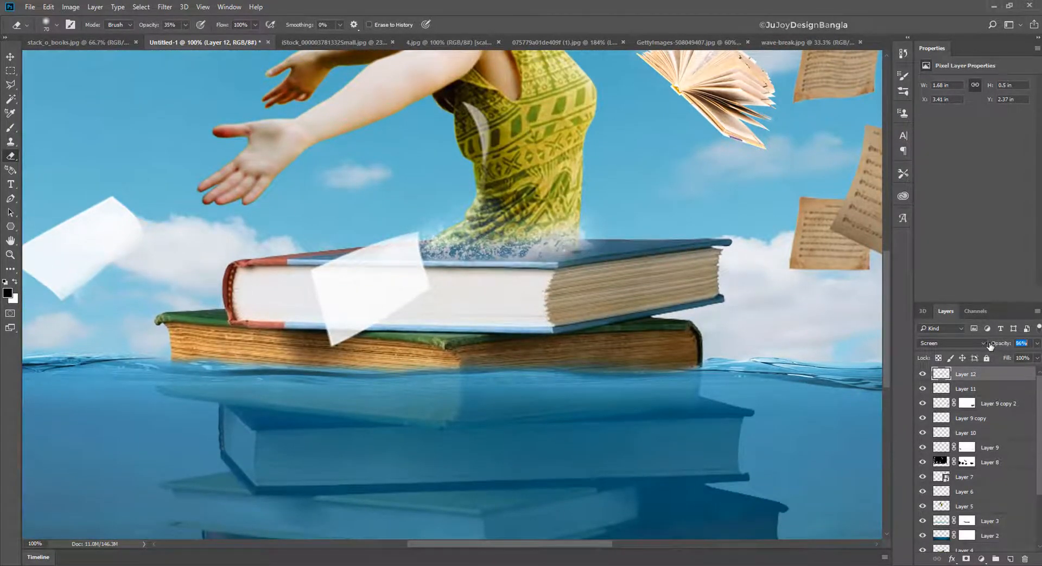
scroll(561, 431, down, 2)
key(ctrl+minus)
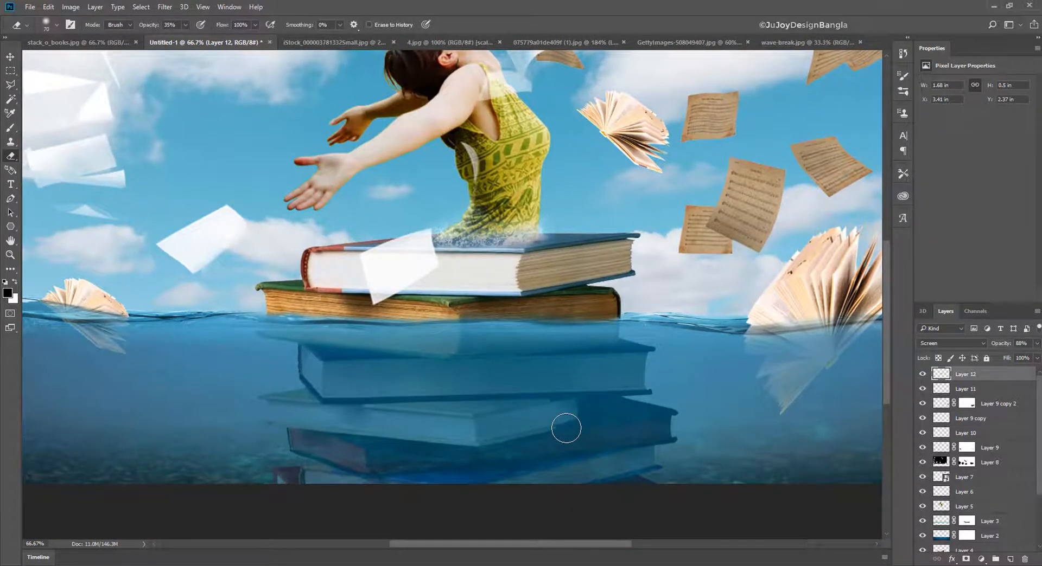
- Bring the selected patch of wave spray into the composite again, over the floating books, and set its blend mode to Screen
click(814, 41)
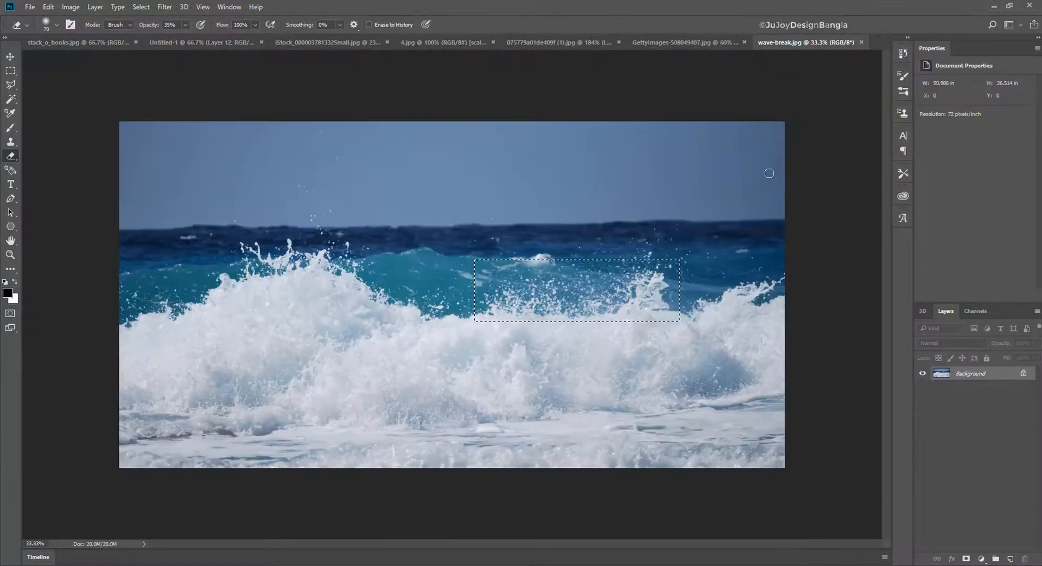
key(v)
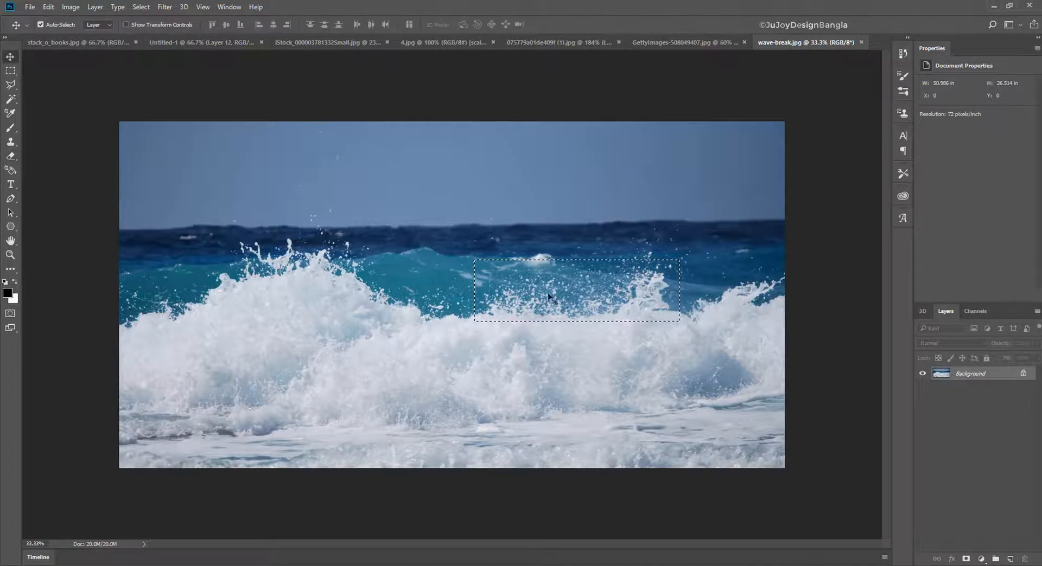
drag(565, 282, 369, 313)
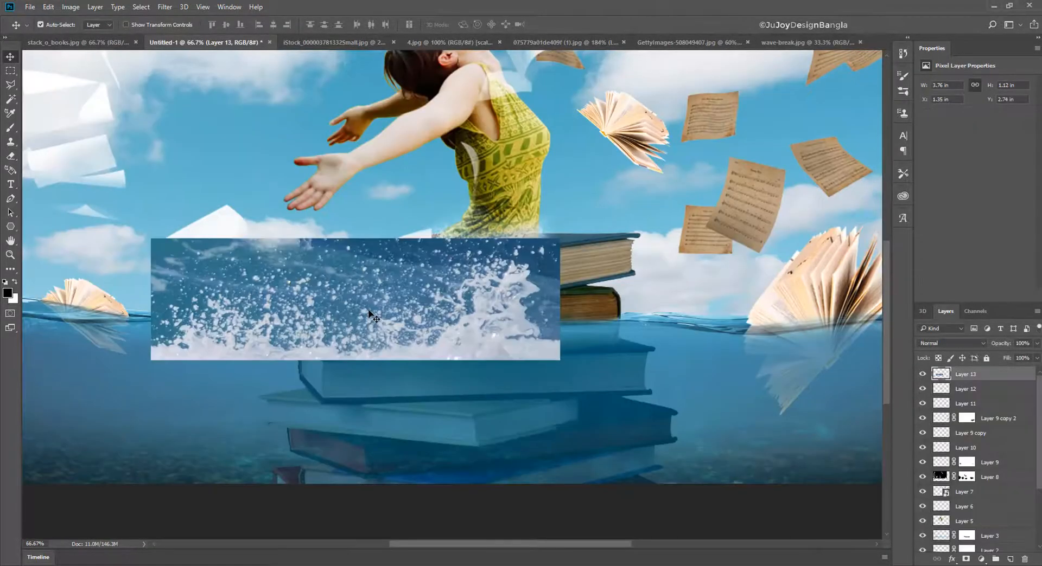
drag(433, 307, 437, 290)
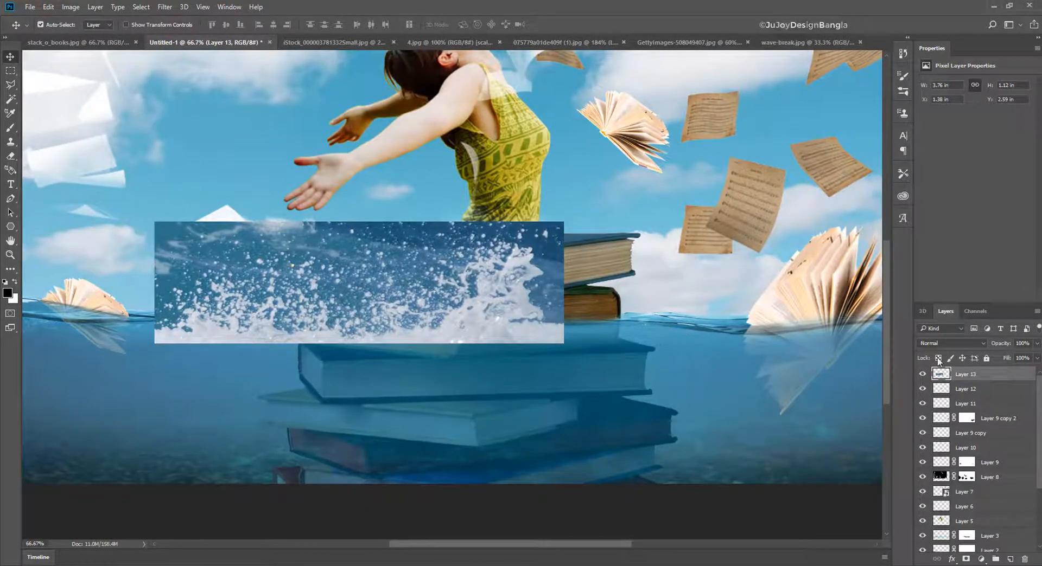
click(951, 343)
click(950, 377)
click(952, 344)
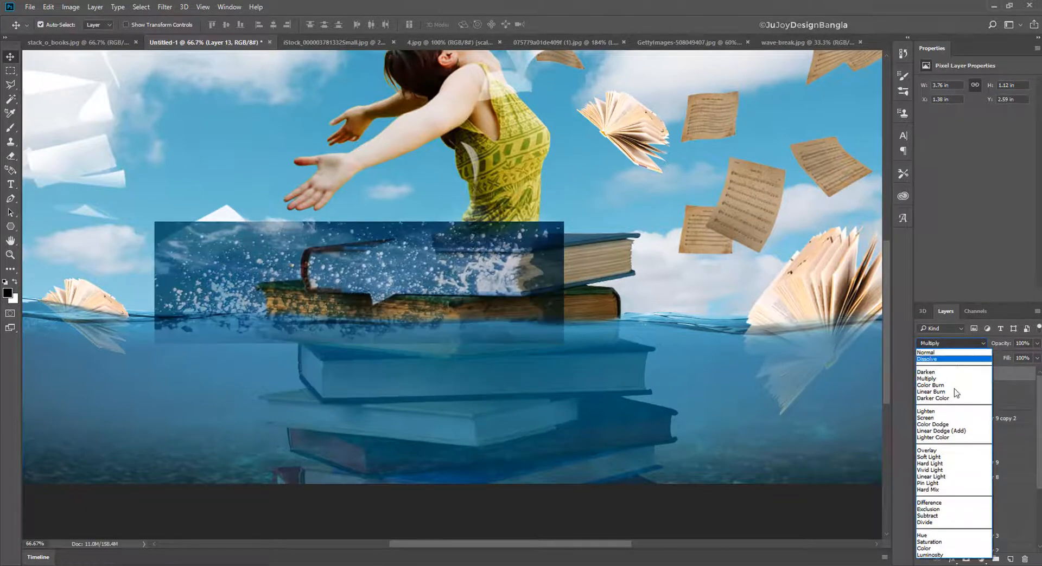
click(948, 418)
- Stretch the new splash to about 5.85 in wide and position it across the waterline at the book stack
drag(593, 359, 597, 344)
key(ctrl+t)
drag(563, 277, 790, 276)
mouse_move(510, 318)
mouse_down()
mouse_move(514, 328)
mouse_move(505, 326)
mouse_up()
key(Return)
- Erase the wide splash's hard edges with a 150 px eraser at 100% opacity
click(11, 156)
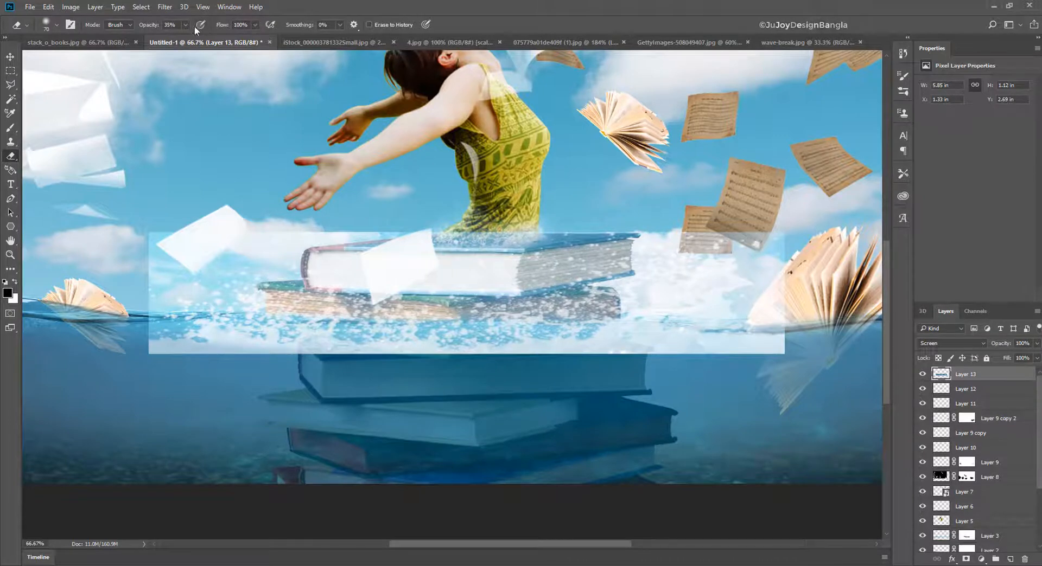
click(396, 4)
mouse_move(151, 353)
mouse_down()
mouse_move(662, 362)
mouse_move(385, 370)
mouse_move(794, 371)
mouse_move(586, 368)
mouse_move(823, 354)
mouse_move(795, 299)
mouse_move(701, 244)
mouse_move(628, 230)
mouse_move(374, 249)
mouse_move(184, 233)
mouse_move(237, 263)
mouse_move(124, 298)
mouse_move(128, 349)
mouse_move(118, 368)
mouse_up()
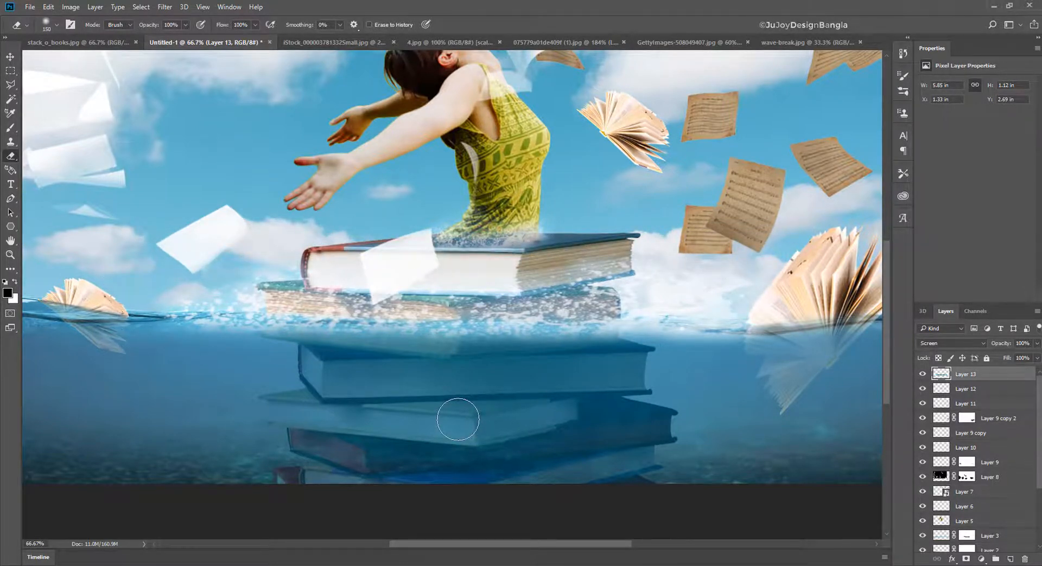
- Squash the wide splash to 31.25% of its height along the waterline and erase its leftover edges
key(ctrl+t)
mouse_move(455, 234)
mouse_down()
mouse_move(473, 324)
mouse_move(463, 317)
mouse_move(476, 329)
mouse_up()
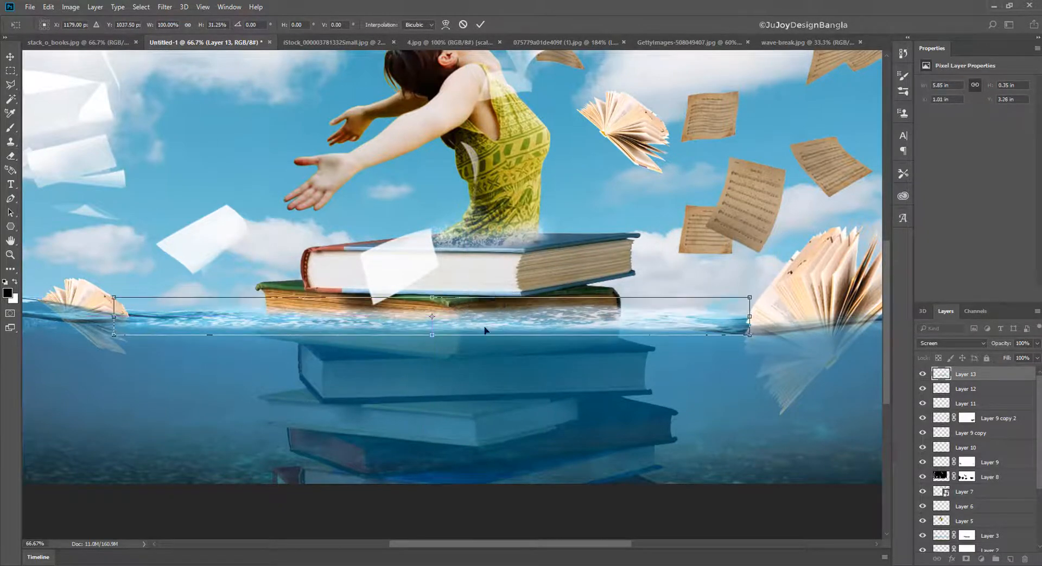
key(Return)
key(e)
mouse_move(750, 301)
mouse_down()
mouse_move(500, 277)
mouse_move(610, 283)
mouse_move(532, 296)
mouse_move(424, 290)
mouse_move(446, 282)
mouse_move(347, 293)
mouse_move(243, 281)
mouse_up()
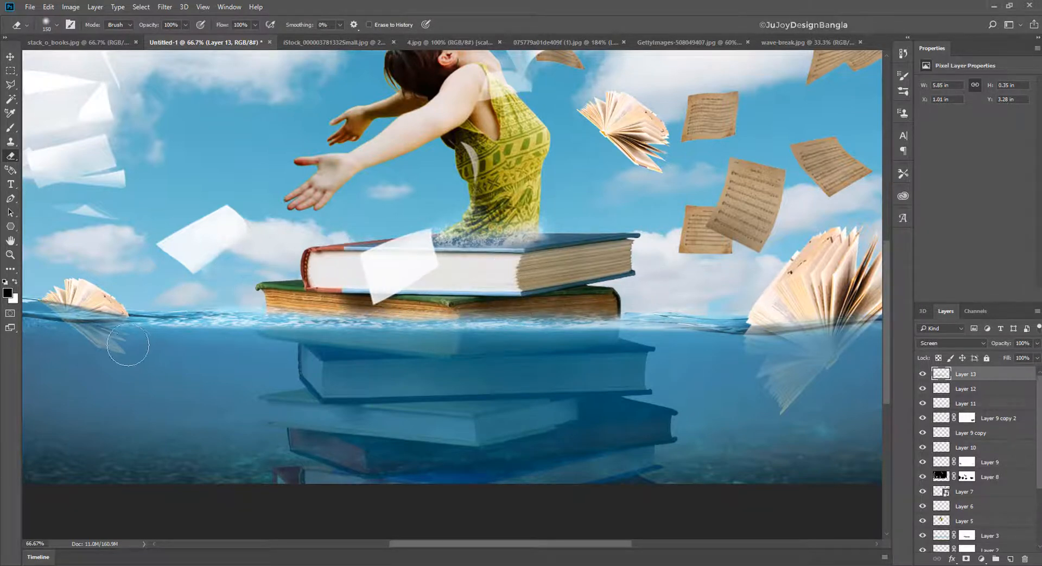
drag(127, 349, 239, 351)
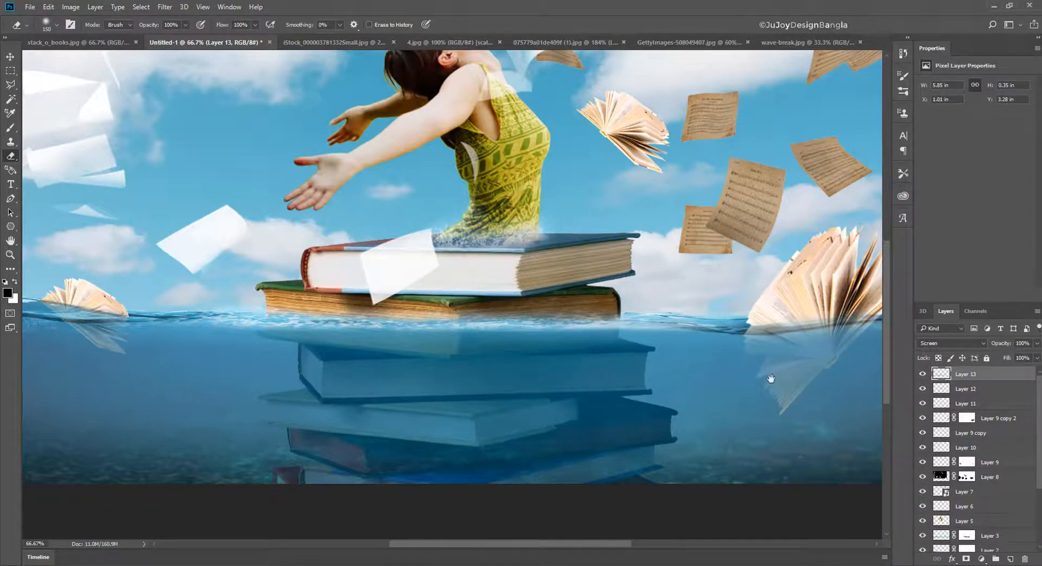
- Duplicate the splash strip onto the large open book's waterline, narrowed and tilted about -7°, and erase its excess
drag(767, 379, 482, 372)
drag(224, 322, 332, 360)
key(ctrl+t)
drag(565, 351, 552, 330)
drag(621, 318, 618, 298)
drag(551, 322, 566, 308)
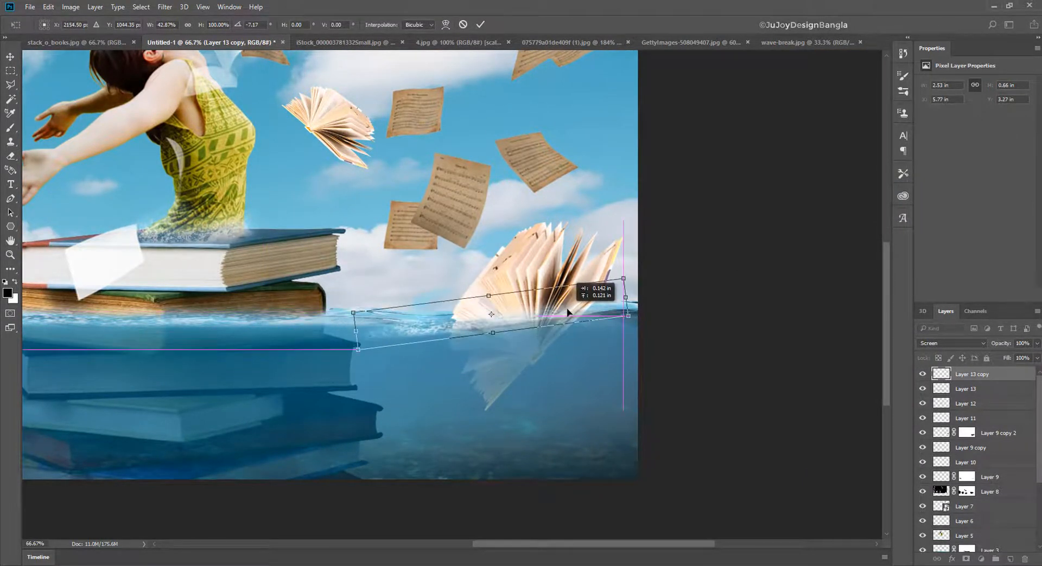
drag(629, 297, 663, 295)
key(Return)
key(e)
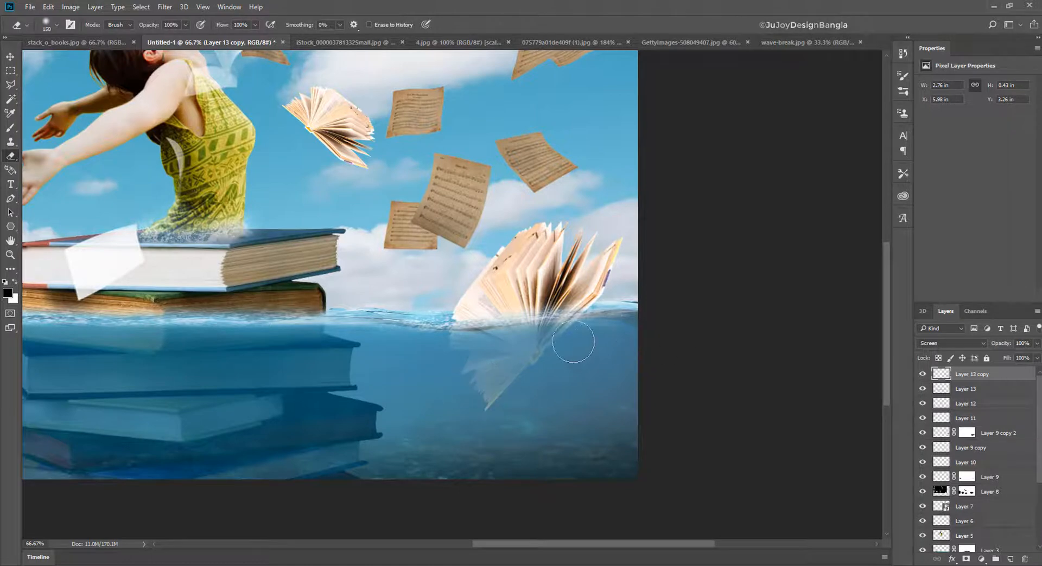
- Duplicate the splash strip onto the small open book's waterline, narrow it to fit, and erase its excess
scroll(465, 333, left, 10)
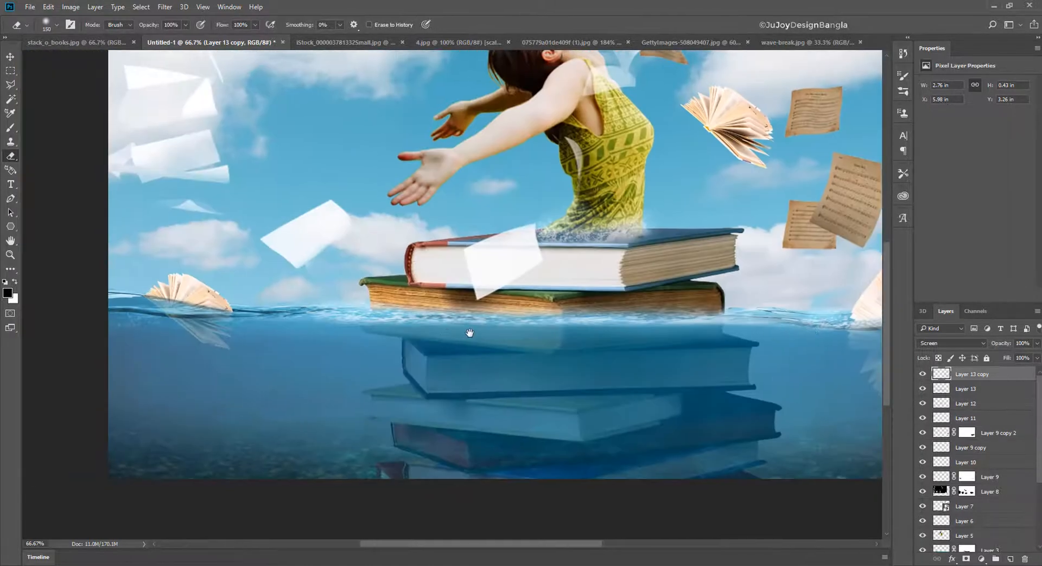
drag(478, 341, 375, 347)
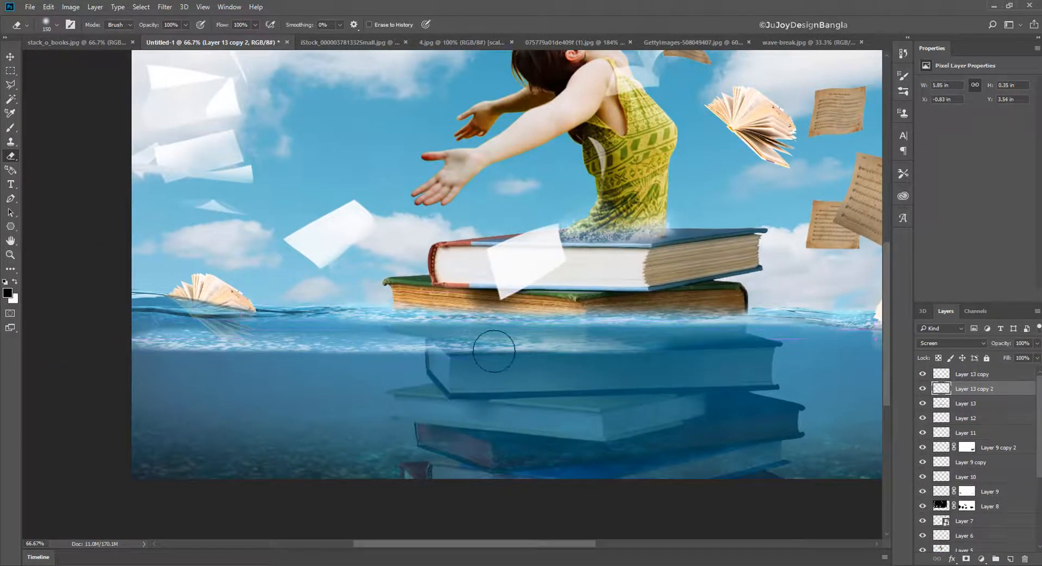
key(ctrl+t)
drag(672, 340, 265, 333)
mouse_move(318, 304)
mouse_down()
mouse_move(322, 329)
mouse_move(278, 313)
mouse_up()
key(Return)
key(e)
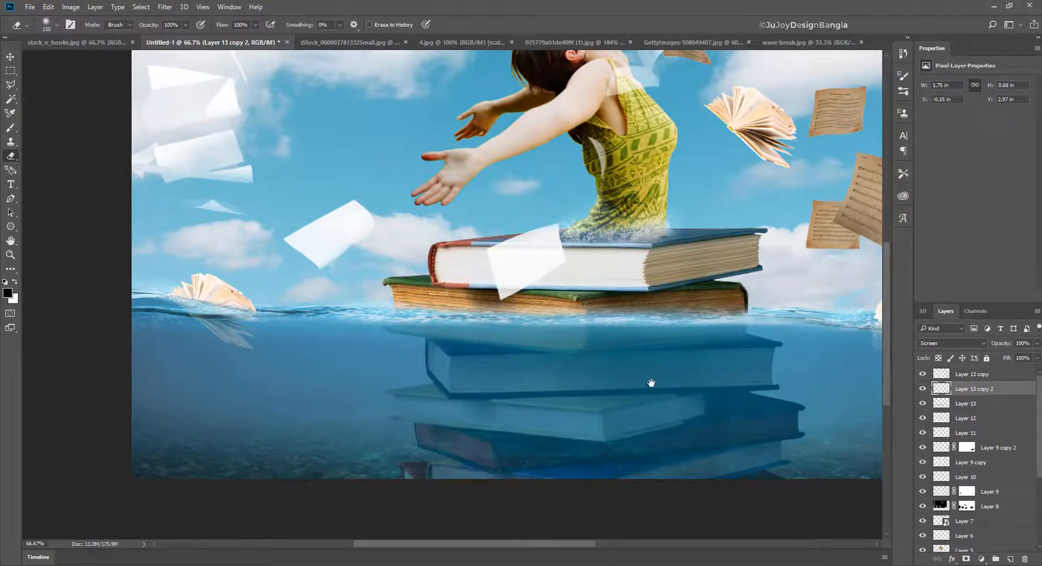
- Save the composite as a JPEG named 19 Feb 18 on drive D at maximum quality 12, Baseline (Standard)
drag(651, 383, 518, 340)
key(ctrl+minus)
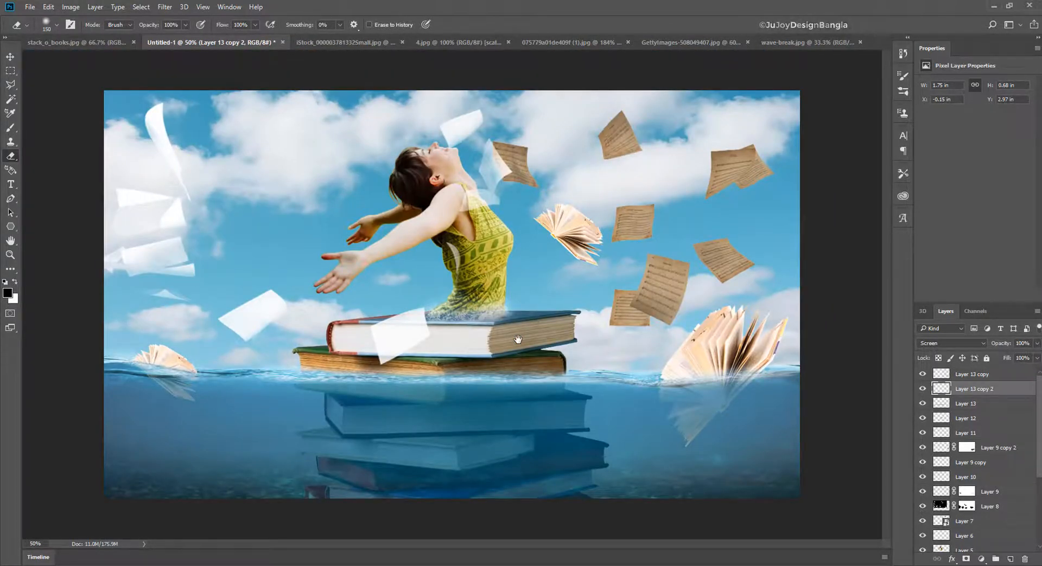
click(29, 7)
click(73, 129)
click(364, 253)
click(334, 337)
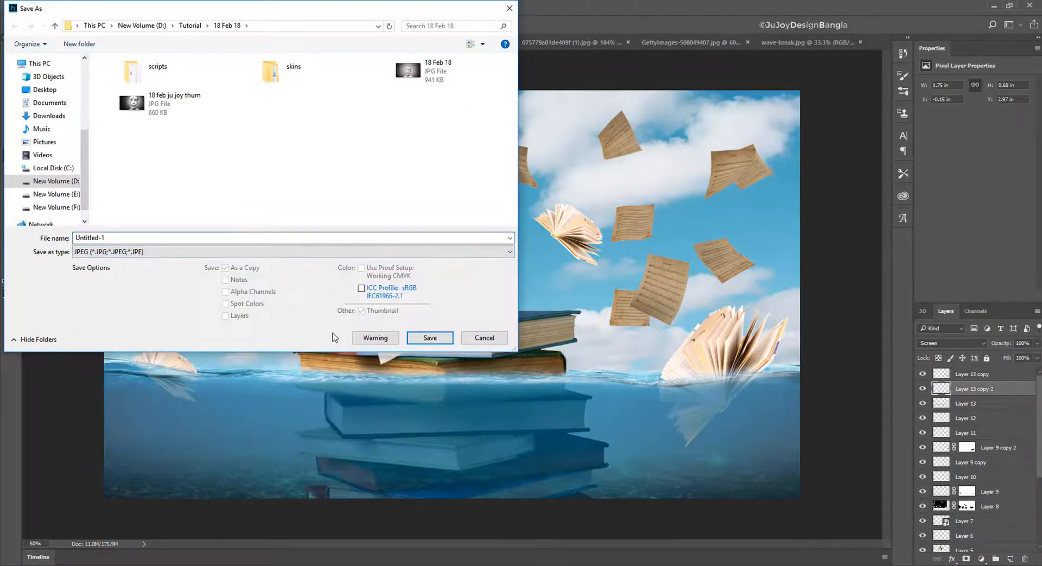
click(53, 181)
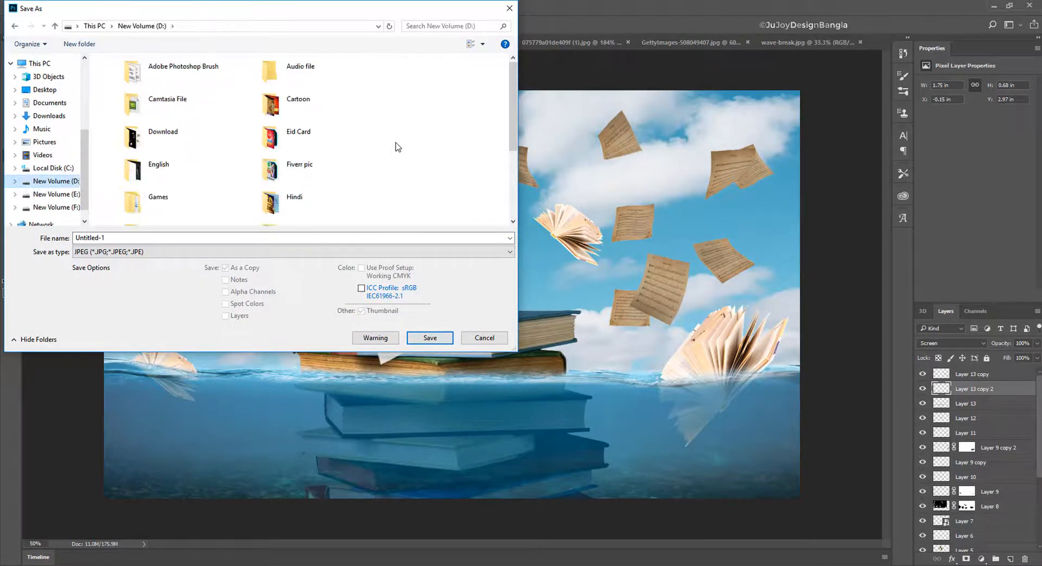
click(308, 237)
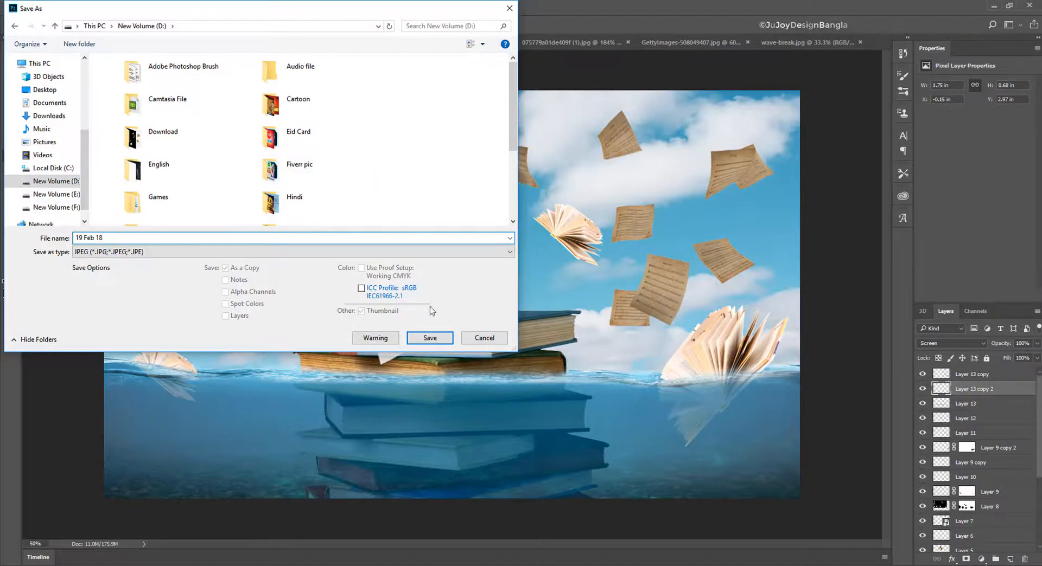
text(19 Feb 18)
click(430, 338)
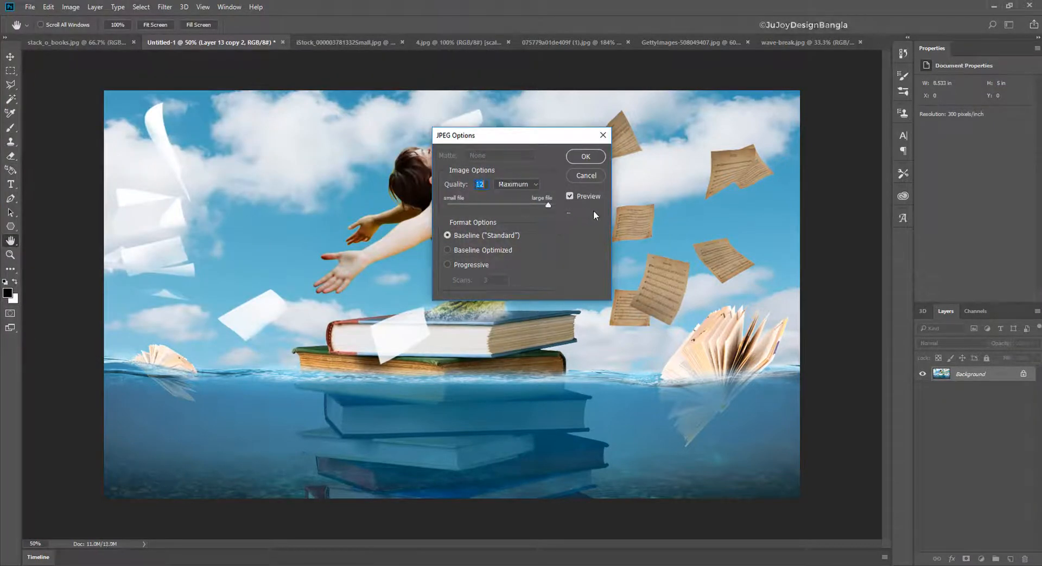
click(585, 156)
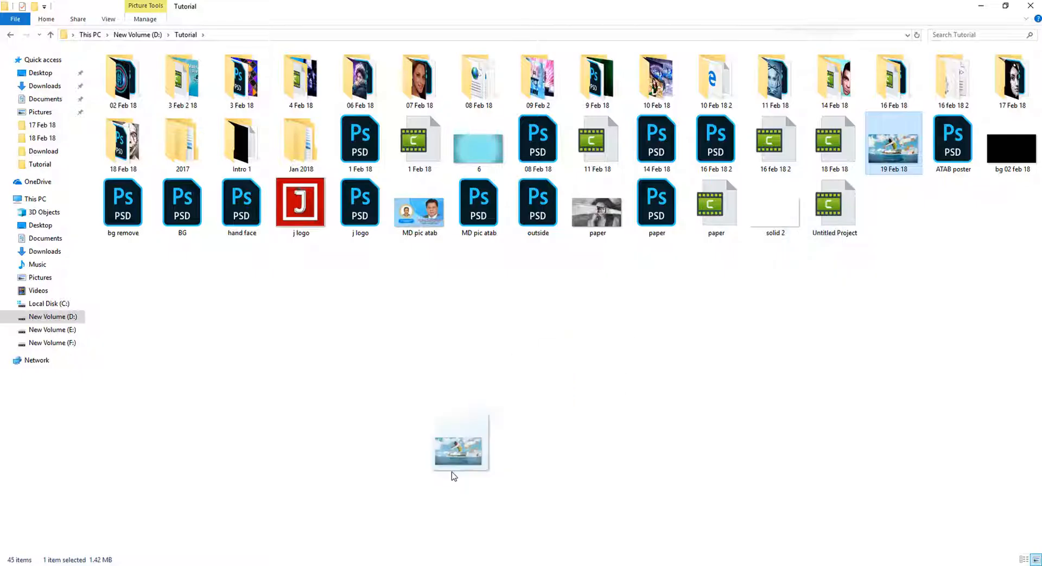
- Open the exported 19 Feb 18.jpg and start the Color Efex Pro 4 filter from the Nik Collection on it
drag(454, 477, 658, 7)
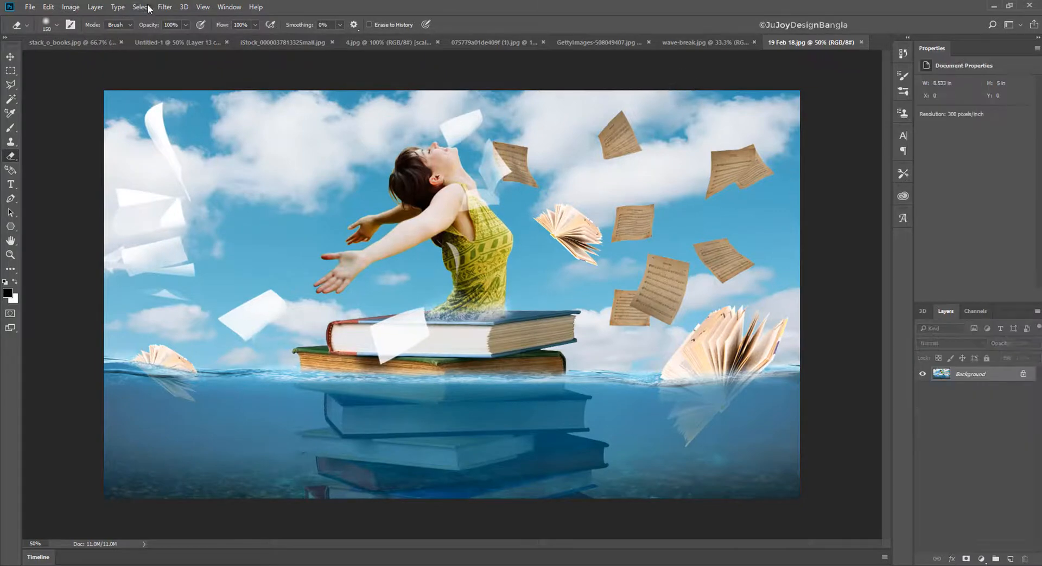
click(164, 7)
mouse_move(235, 234)
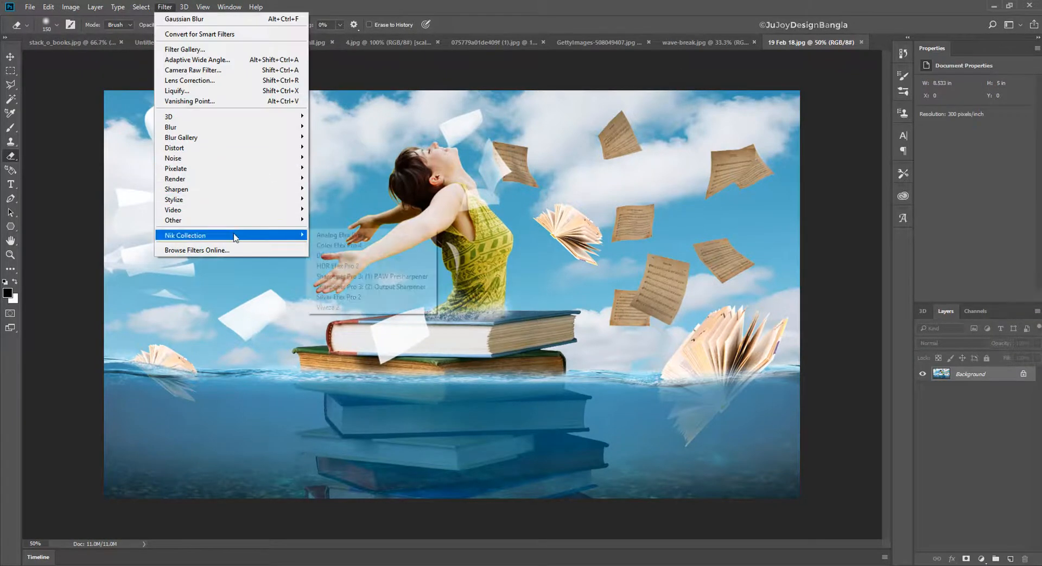
click(383, 246)
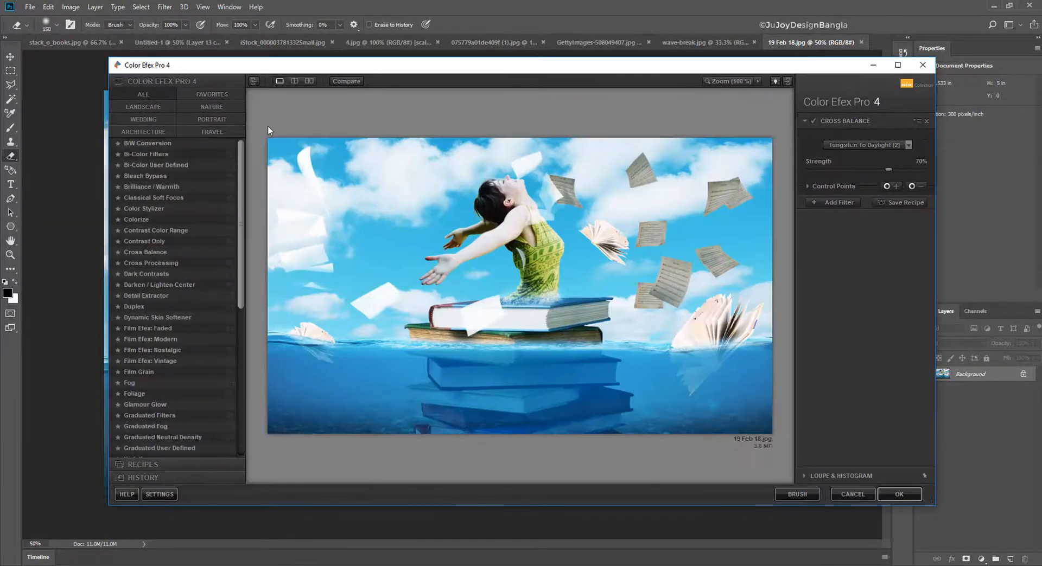
- Try several Color Efex Pro filters, including Bi-Color User Defined, Bleach Bypass and Color Stylizer, and apply Colorize at 17% strength
click(171, 156)
click(169, 166)
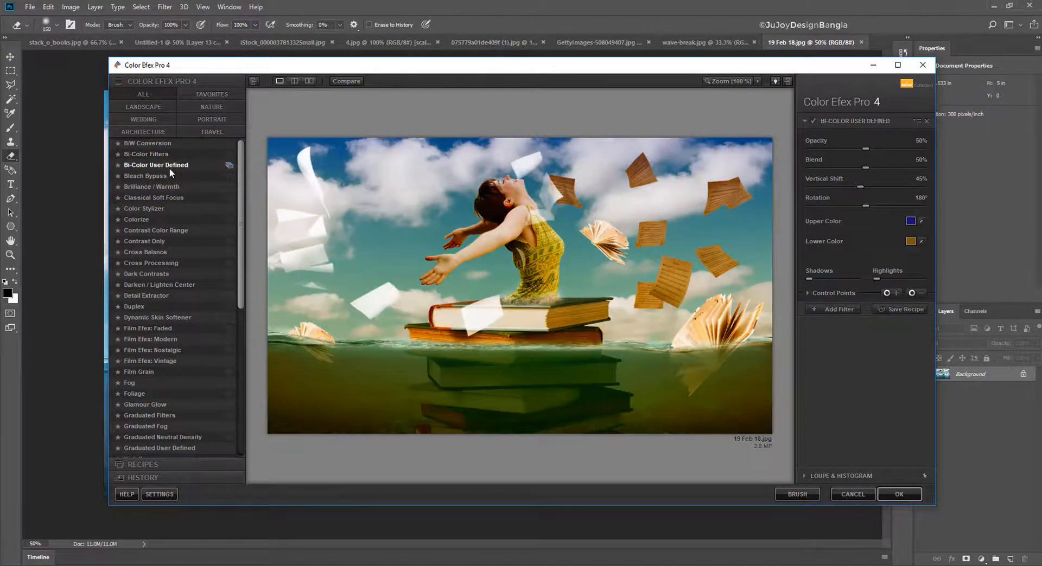
click(145, 176)
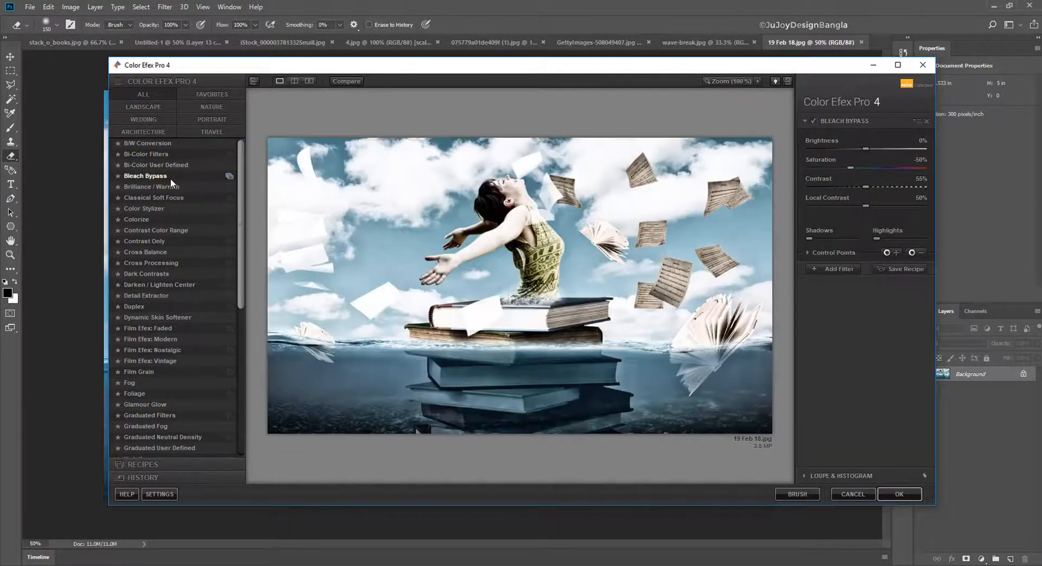
click(170, 185)
click(171, 197)
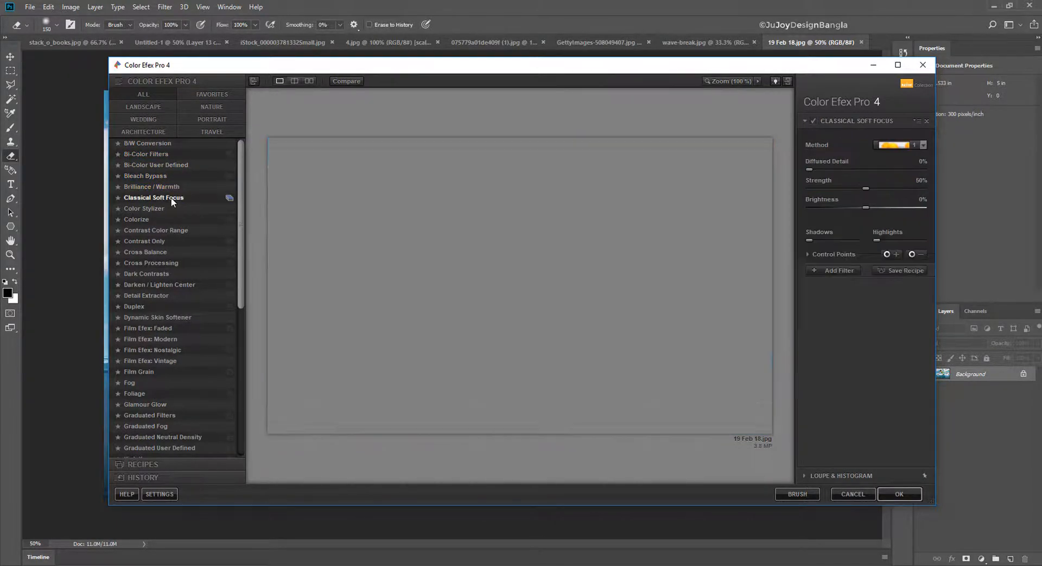
click(171, 207)
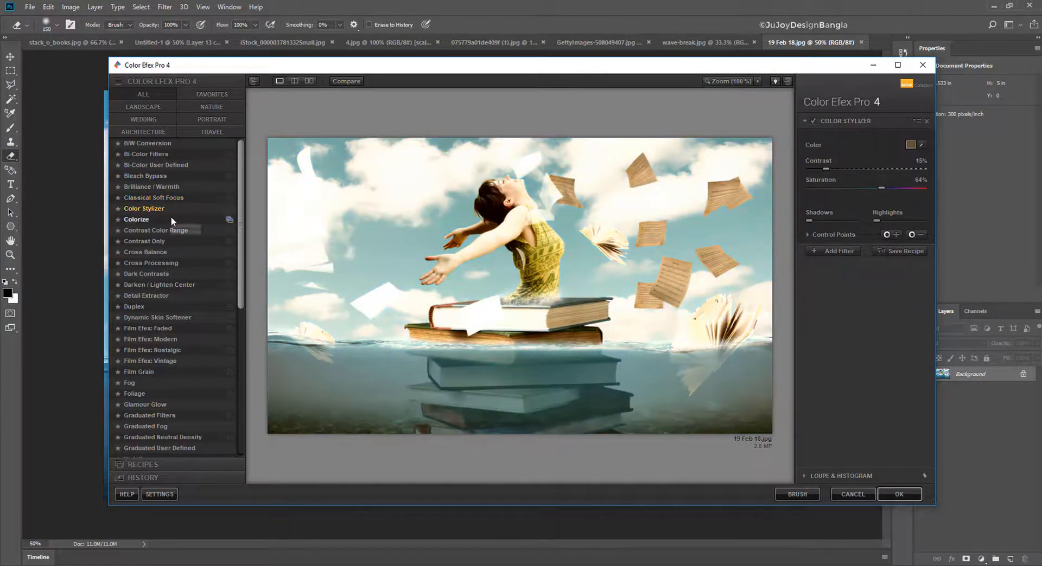
click(171, 219)
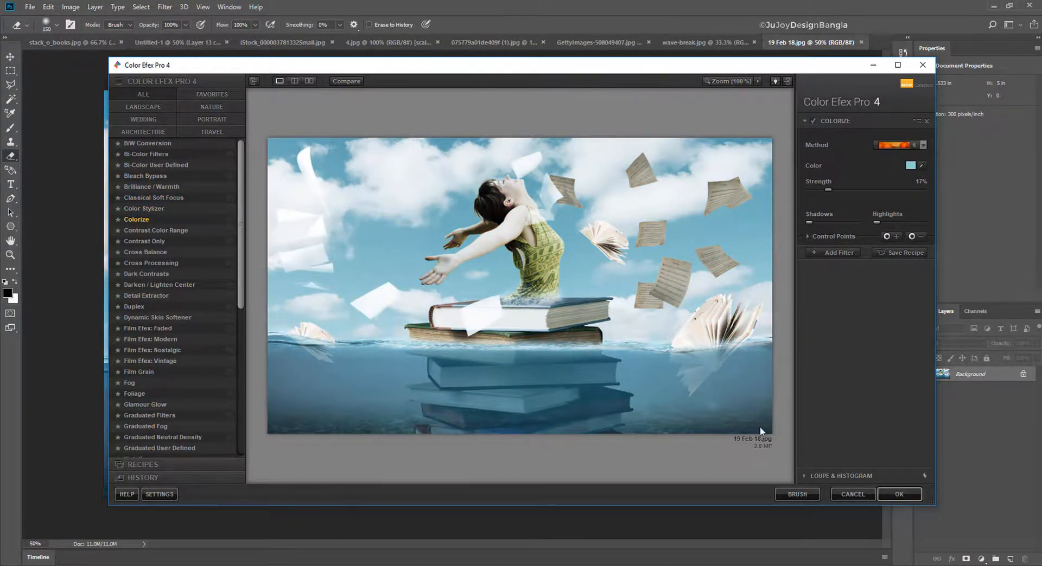
click(898, 494)
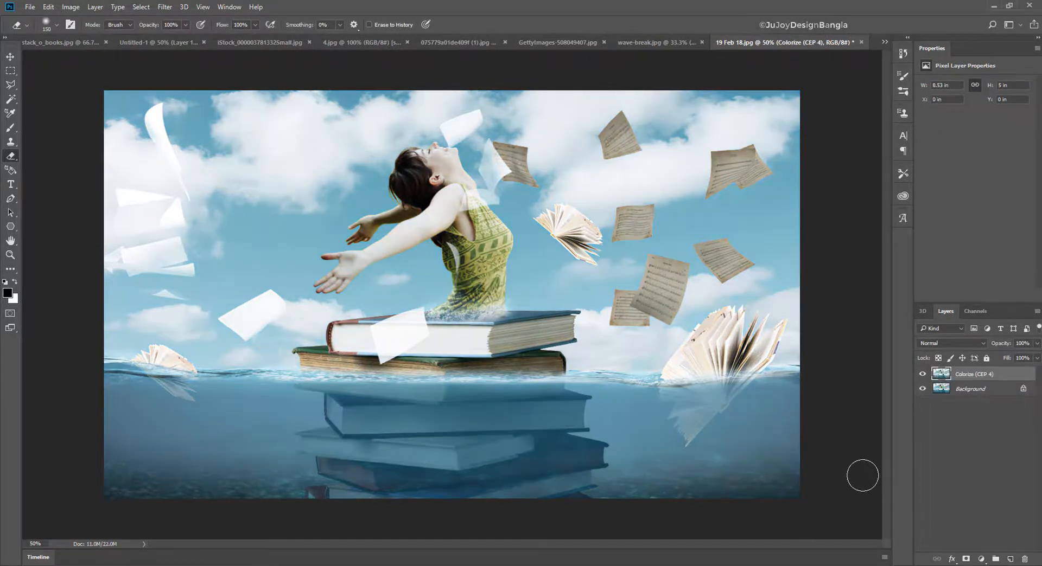
- Apply Levels to the Colorize layer with the midtone input at about 0.72 and the white input at 238
key(ctrl+l)
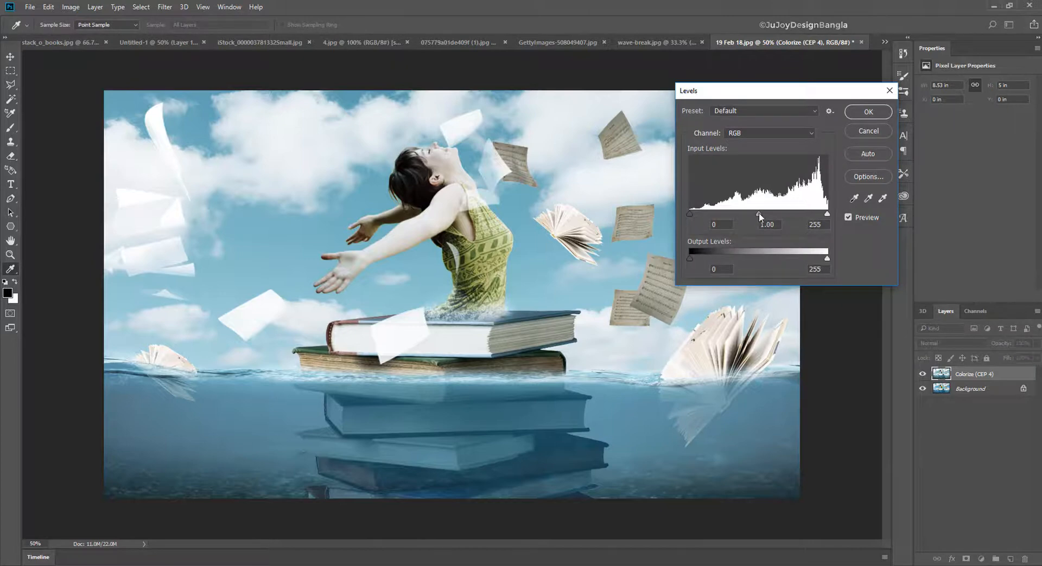
mouse_move(759, 217)
mouse_down()
mouse_move(818, 214)
mouse_move(767, 213)
mouse_up()
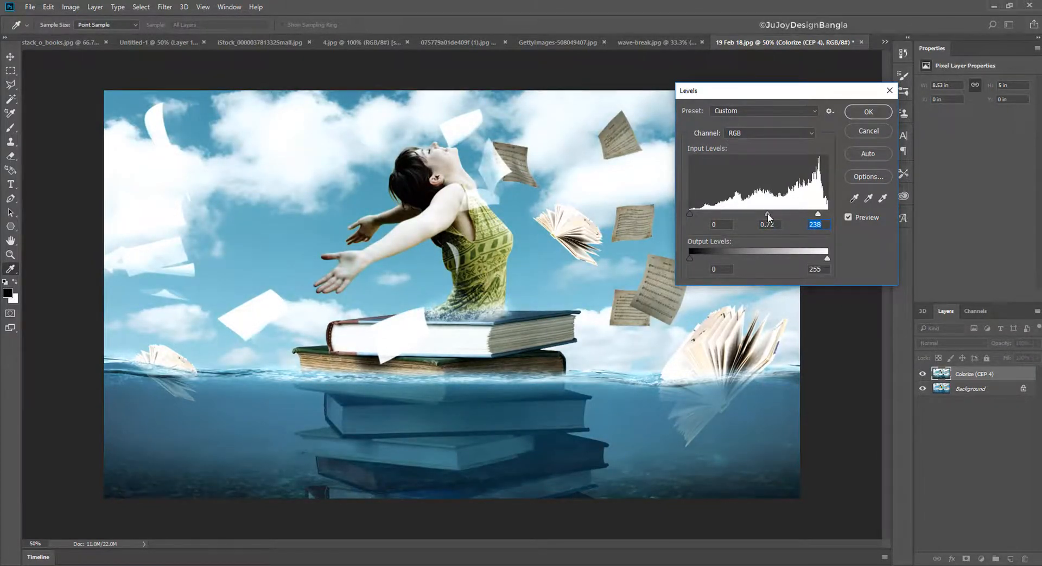
click(768, 213)
click(868, 111)
key(e)
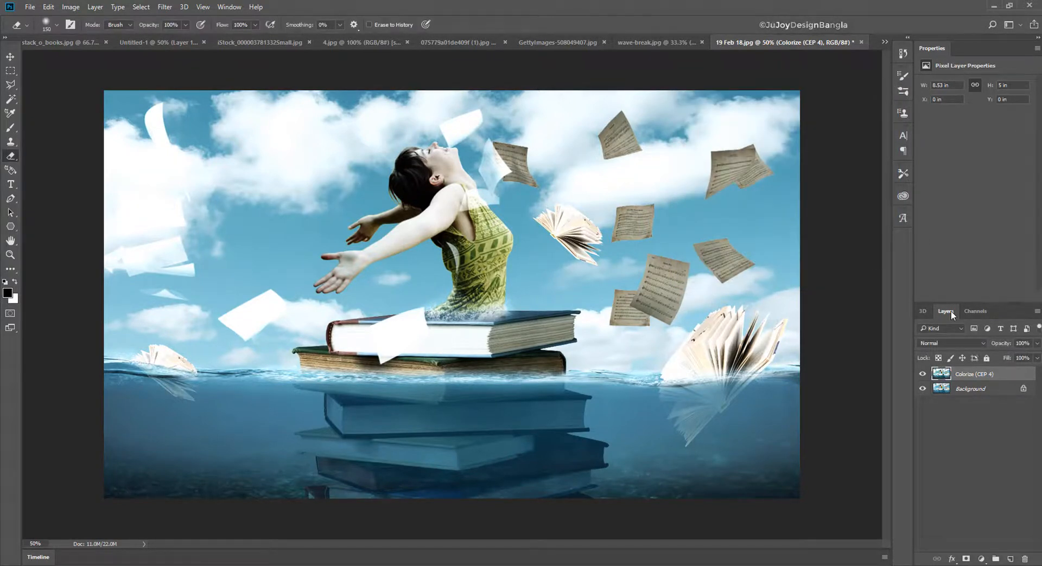
- Open Curves for the Colorize layer and darken the RGB midtones with a point at input 149, output 133
click(70, 7)
mouse_move(85, 34)
click(244, 55)
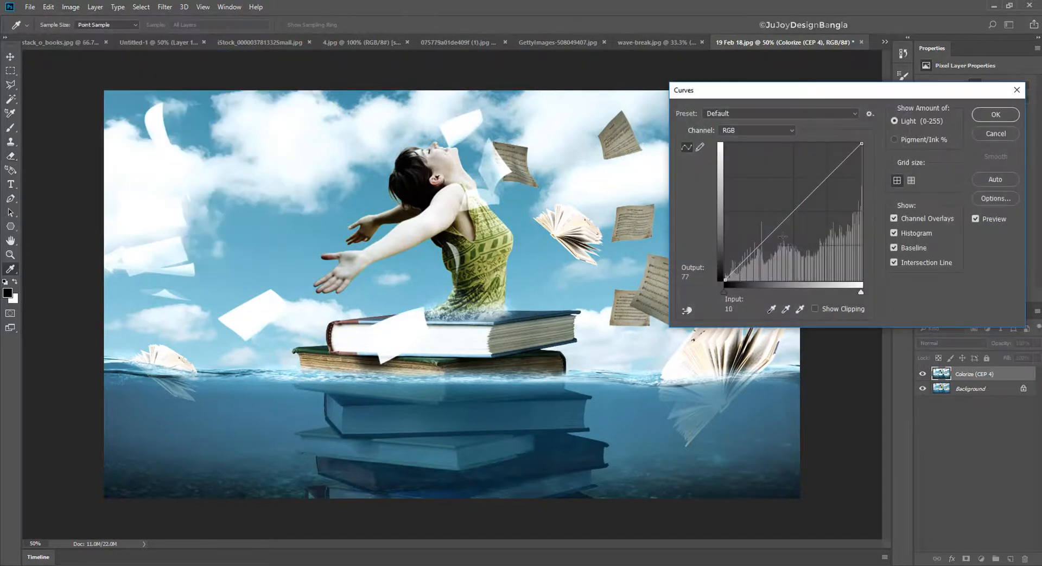
click(802, 206)
drag(801, 207, 805, 208)
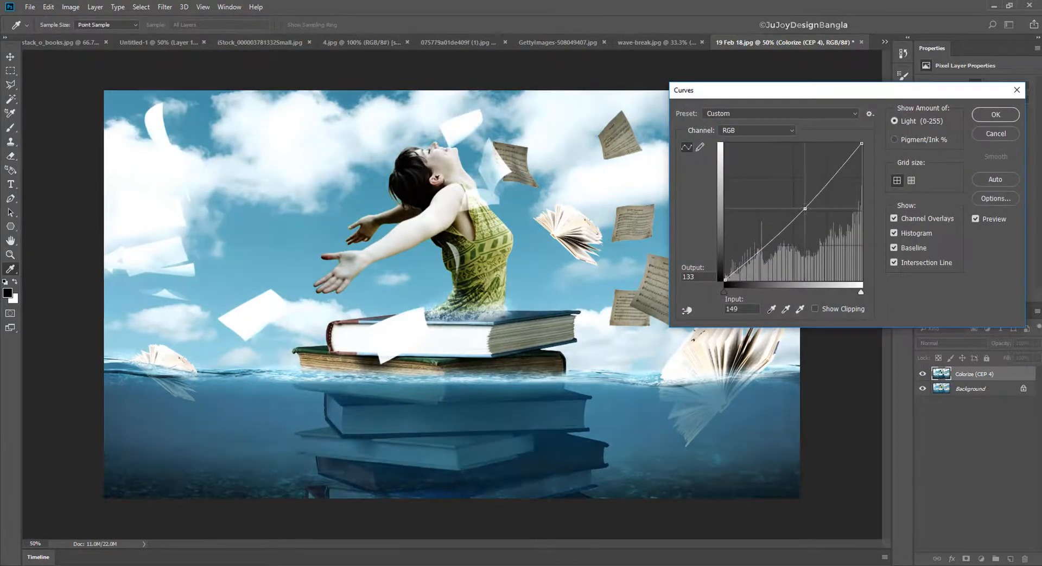
- Bend the Red channel curve into an S shape with an upper point at about input 142, output 165, and apply Curves
click(787, 130)
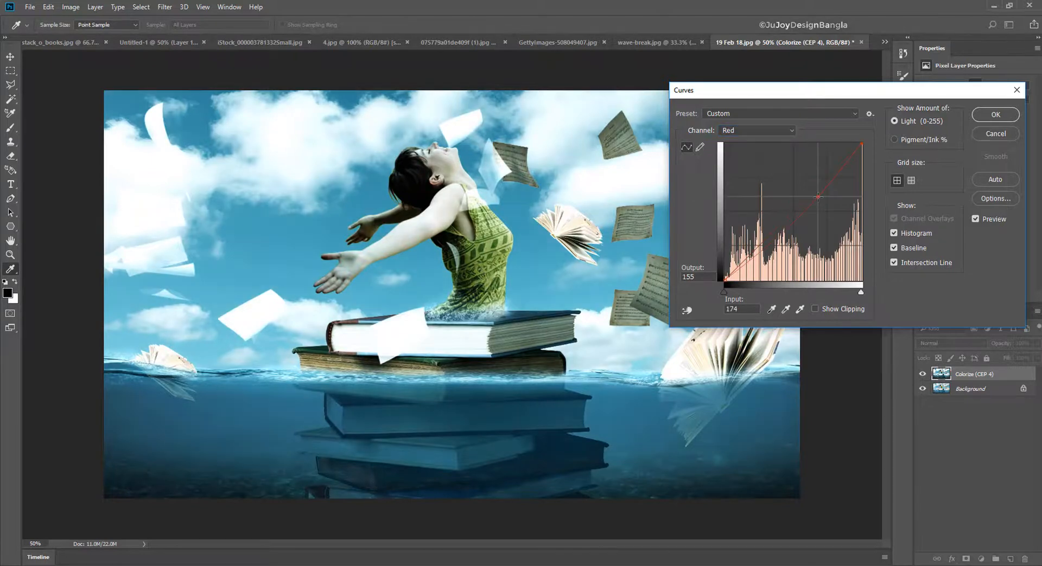
drag(817, 196, 801, 187)
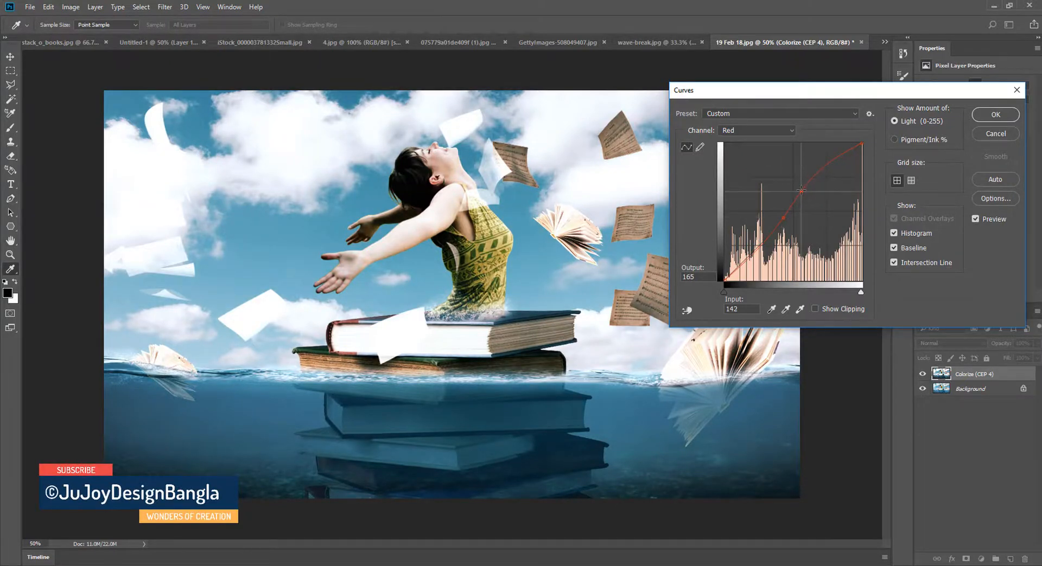
click(996, 114)
key(e)
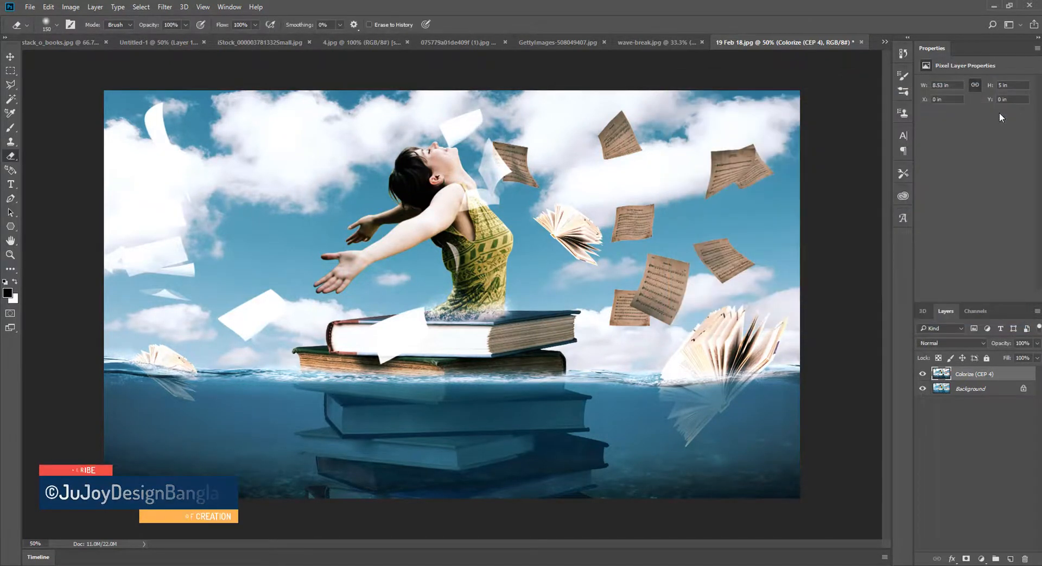